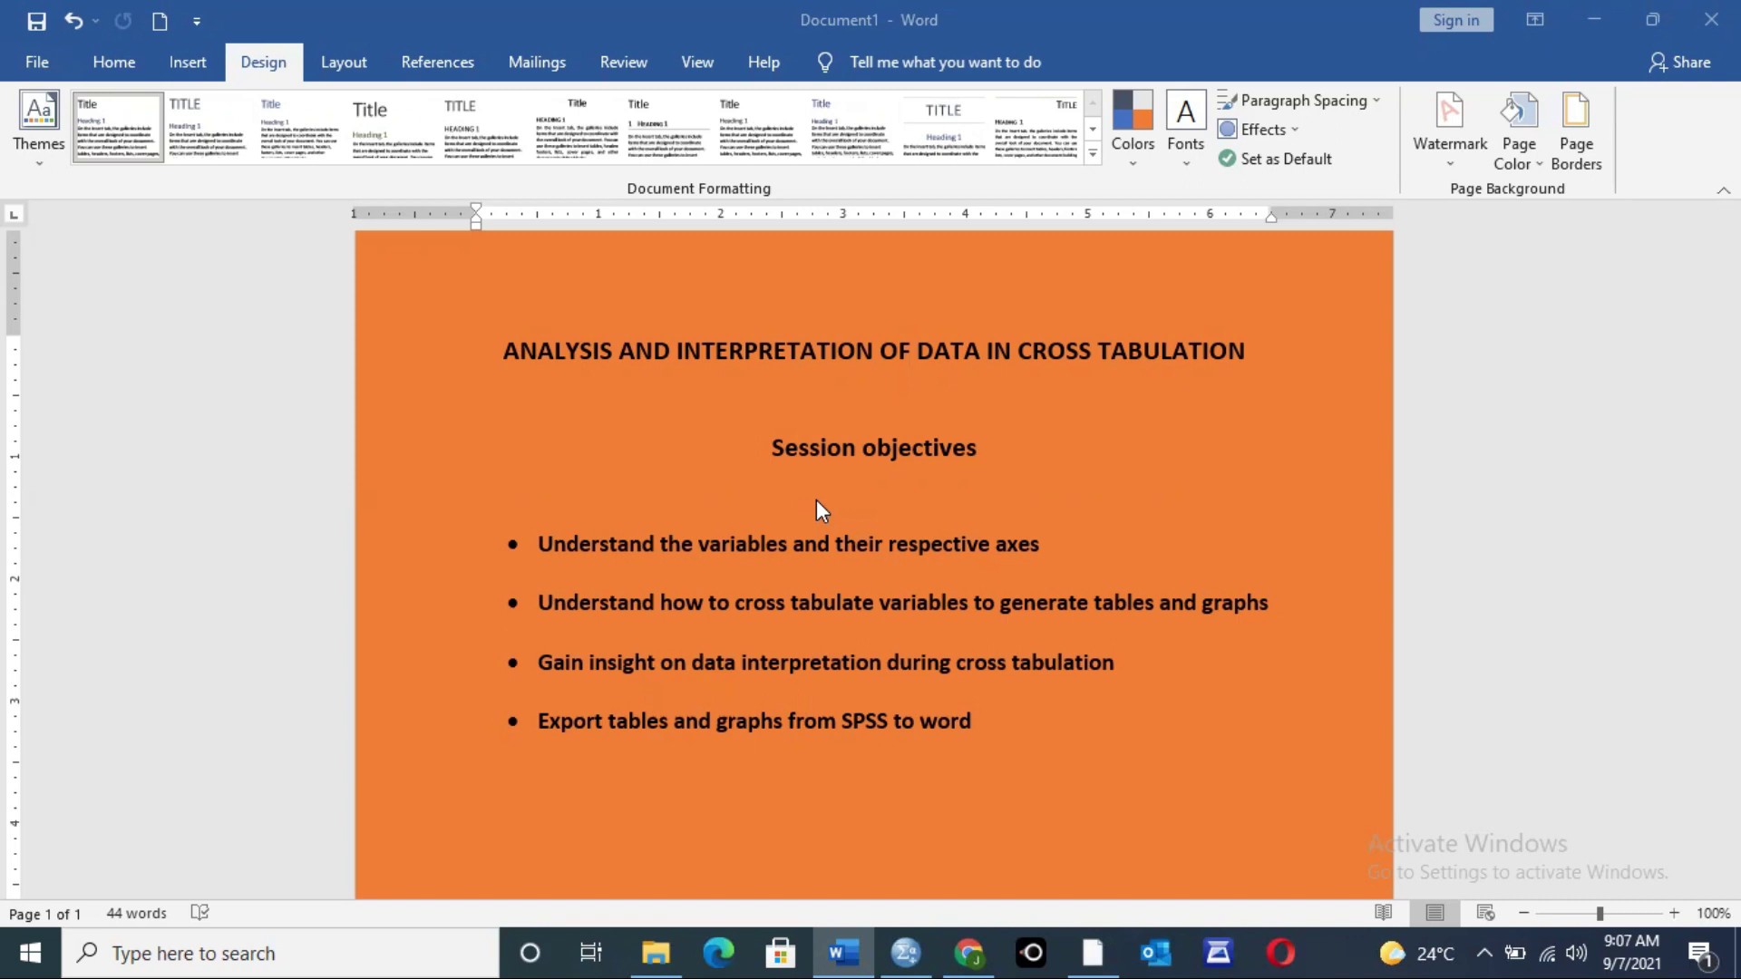
Step: Switch to SPSS and open the Crosstabs analysis for the Demo data.sav dataset
key("alt+Tab")
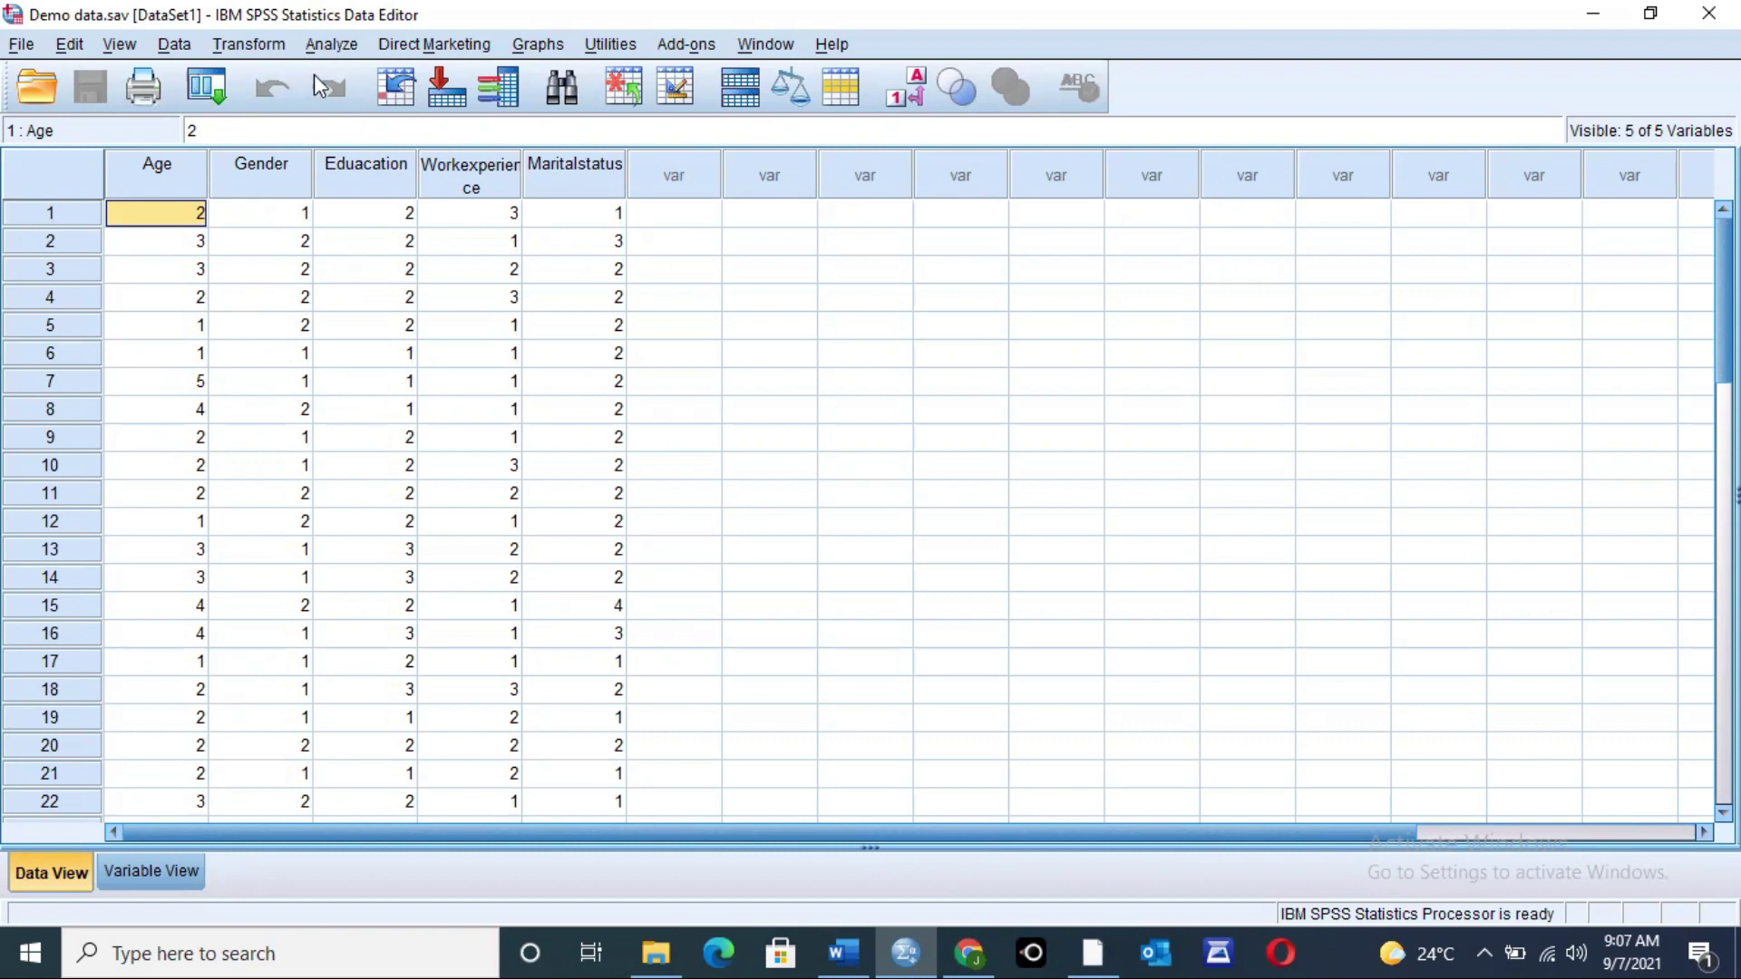
left_click(961, 296)
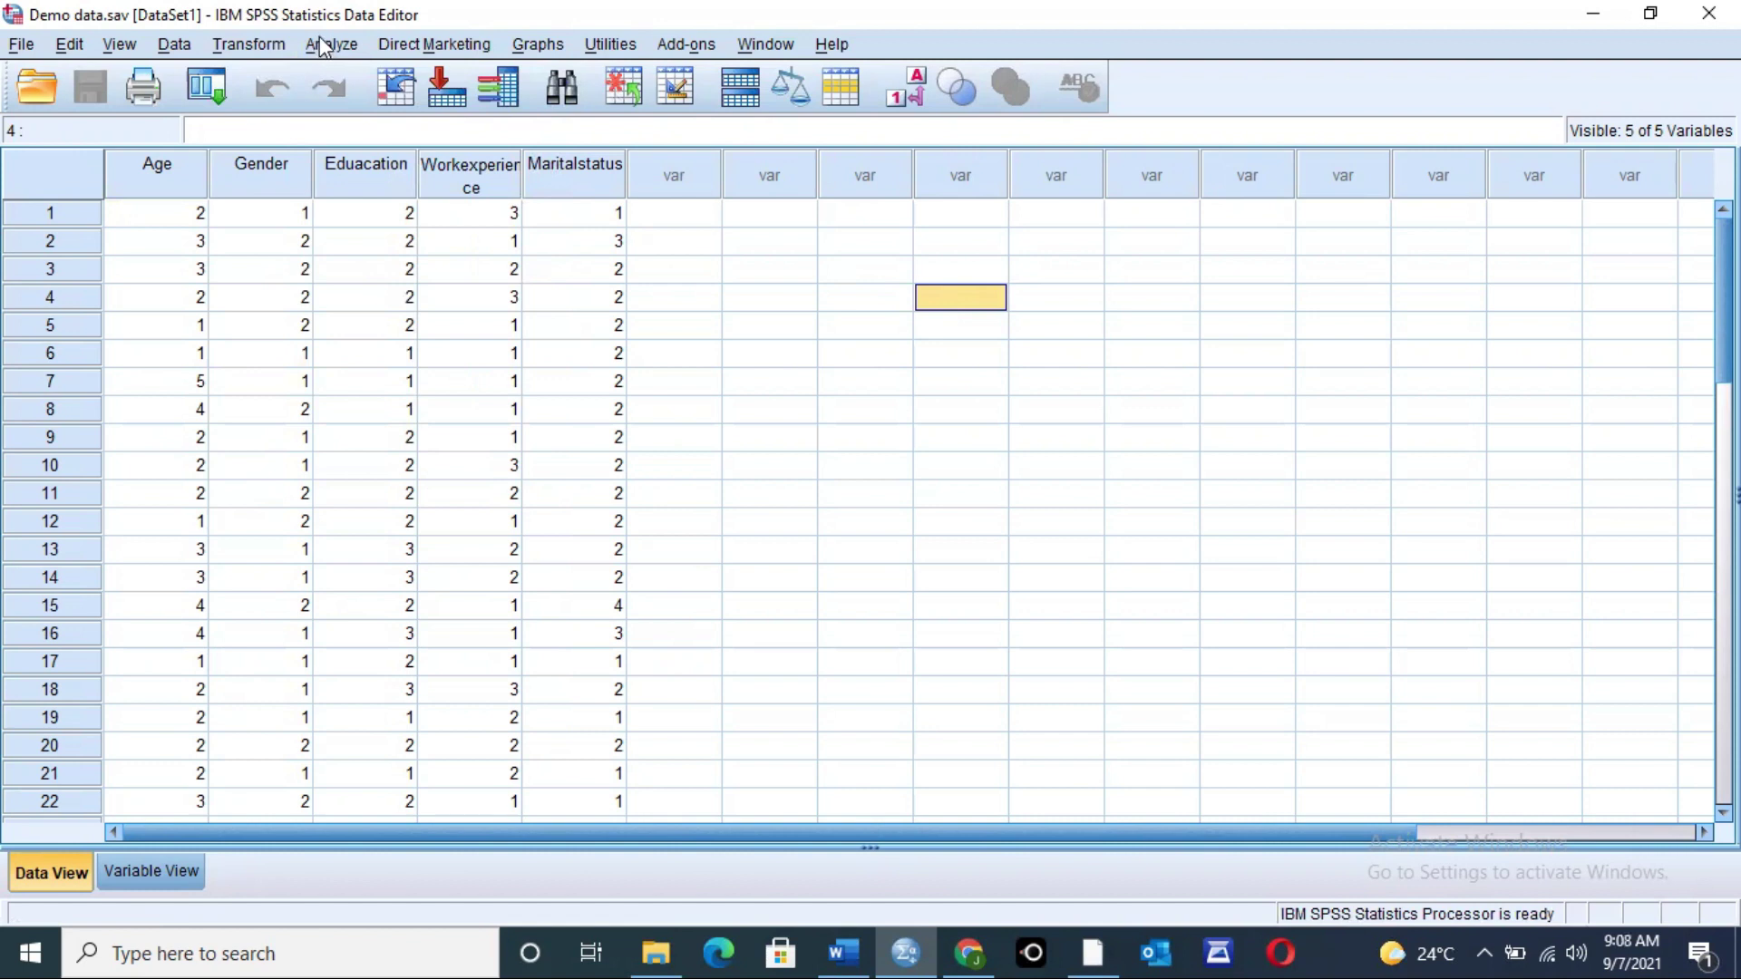
left_click(318, 47)
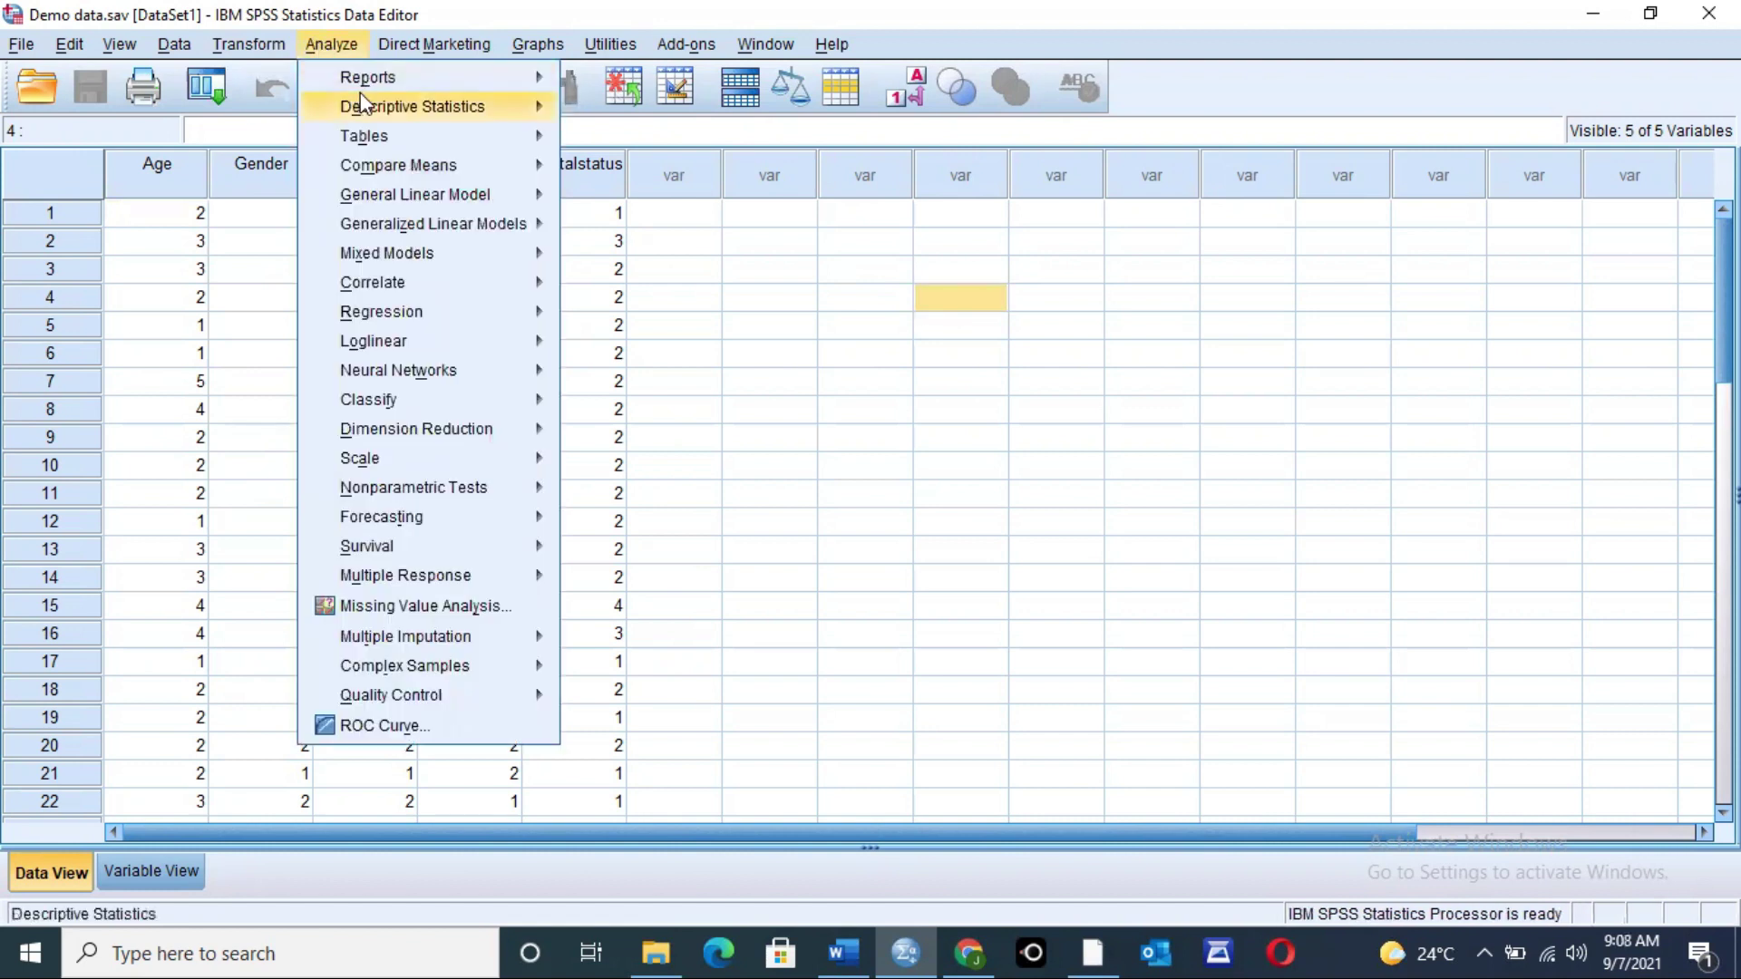
mouse_move(385, 109)
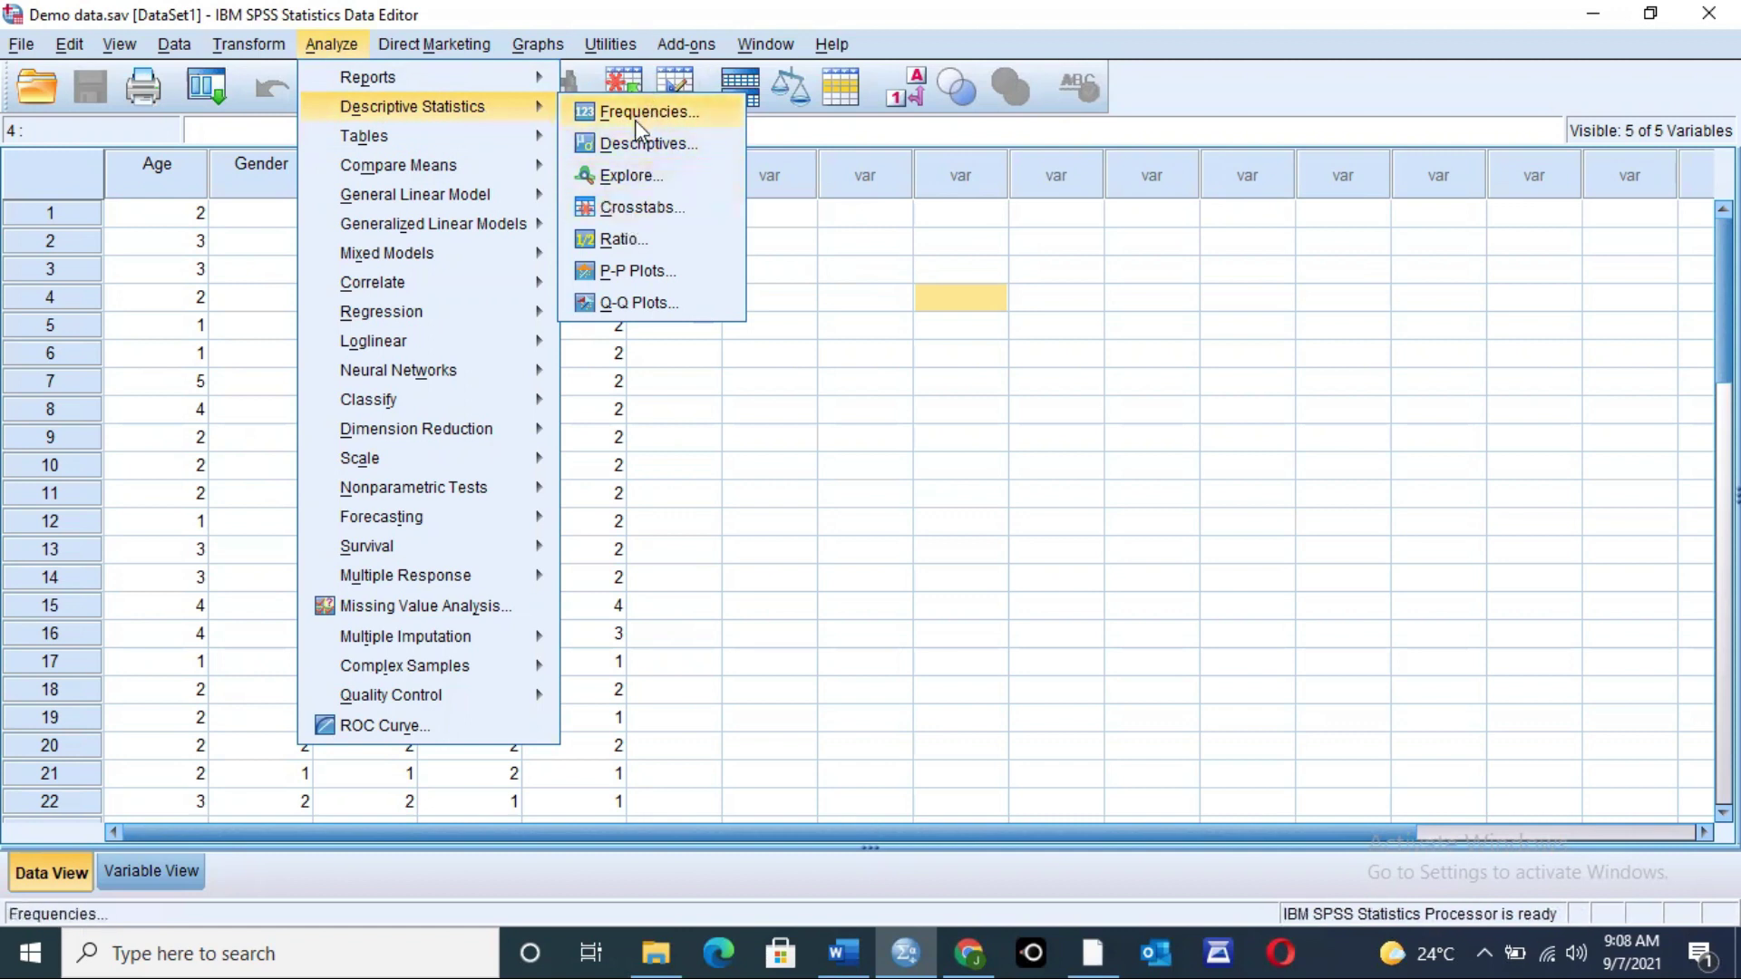
left_click(616, 211)
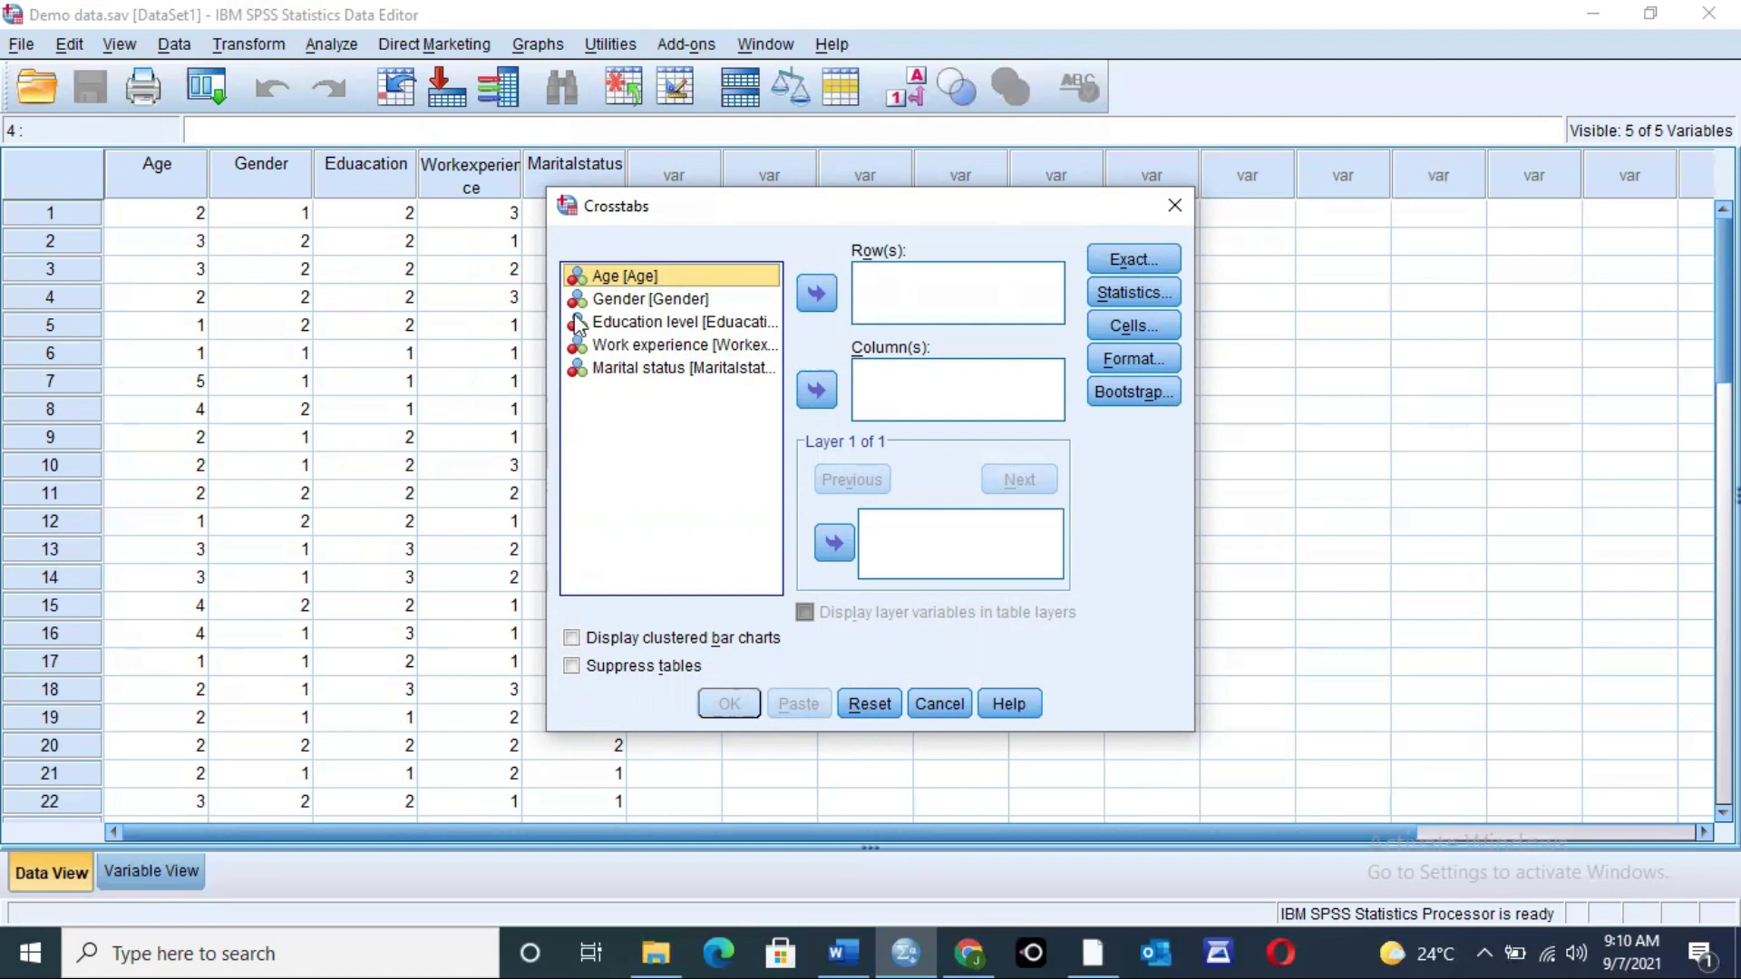
Step: Cross-tabulate Education level in the rows against Age in the columns, with clustered bar charts displayed
left_click(643, 324)
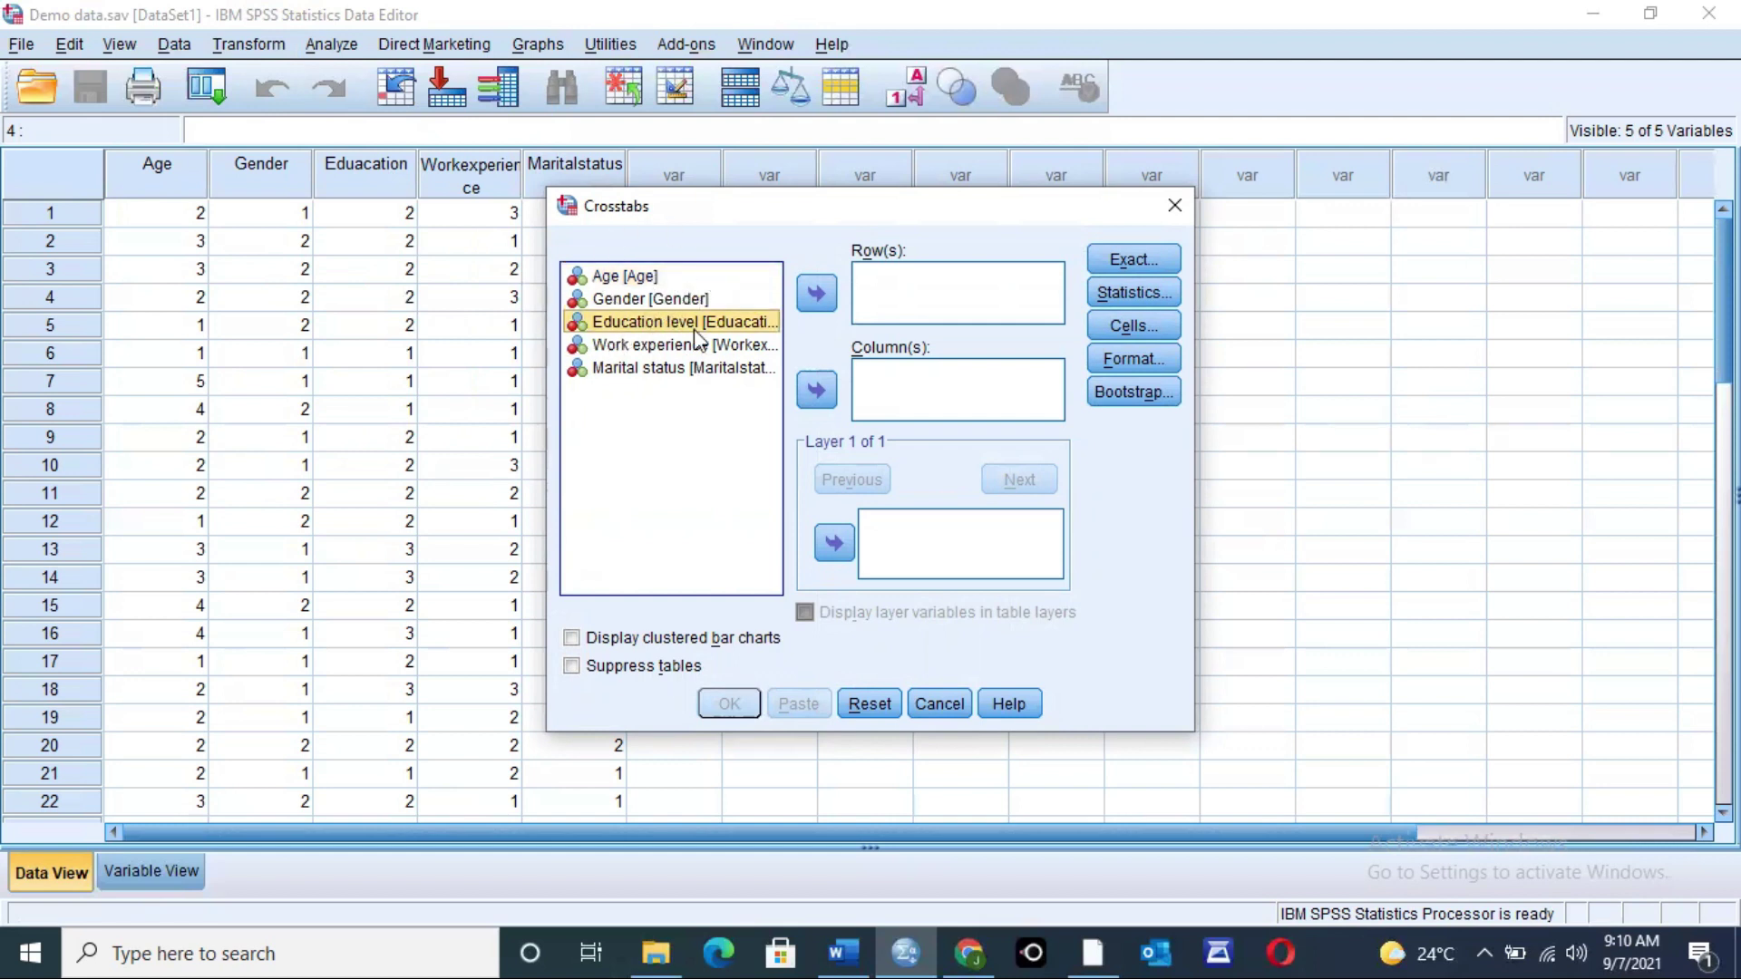
left_click(819, 296)
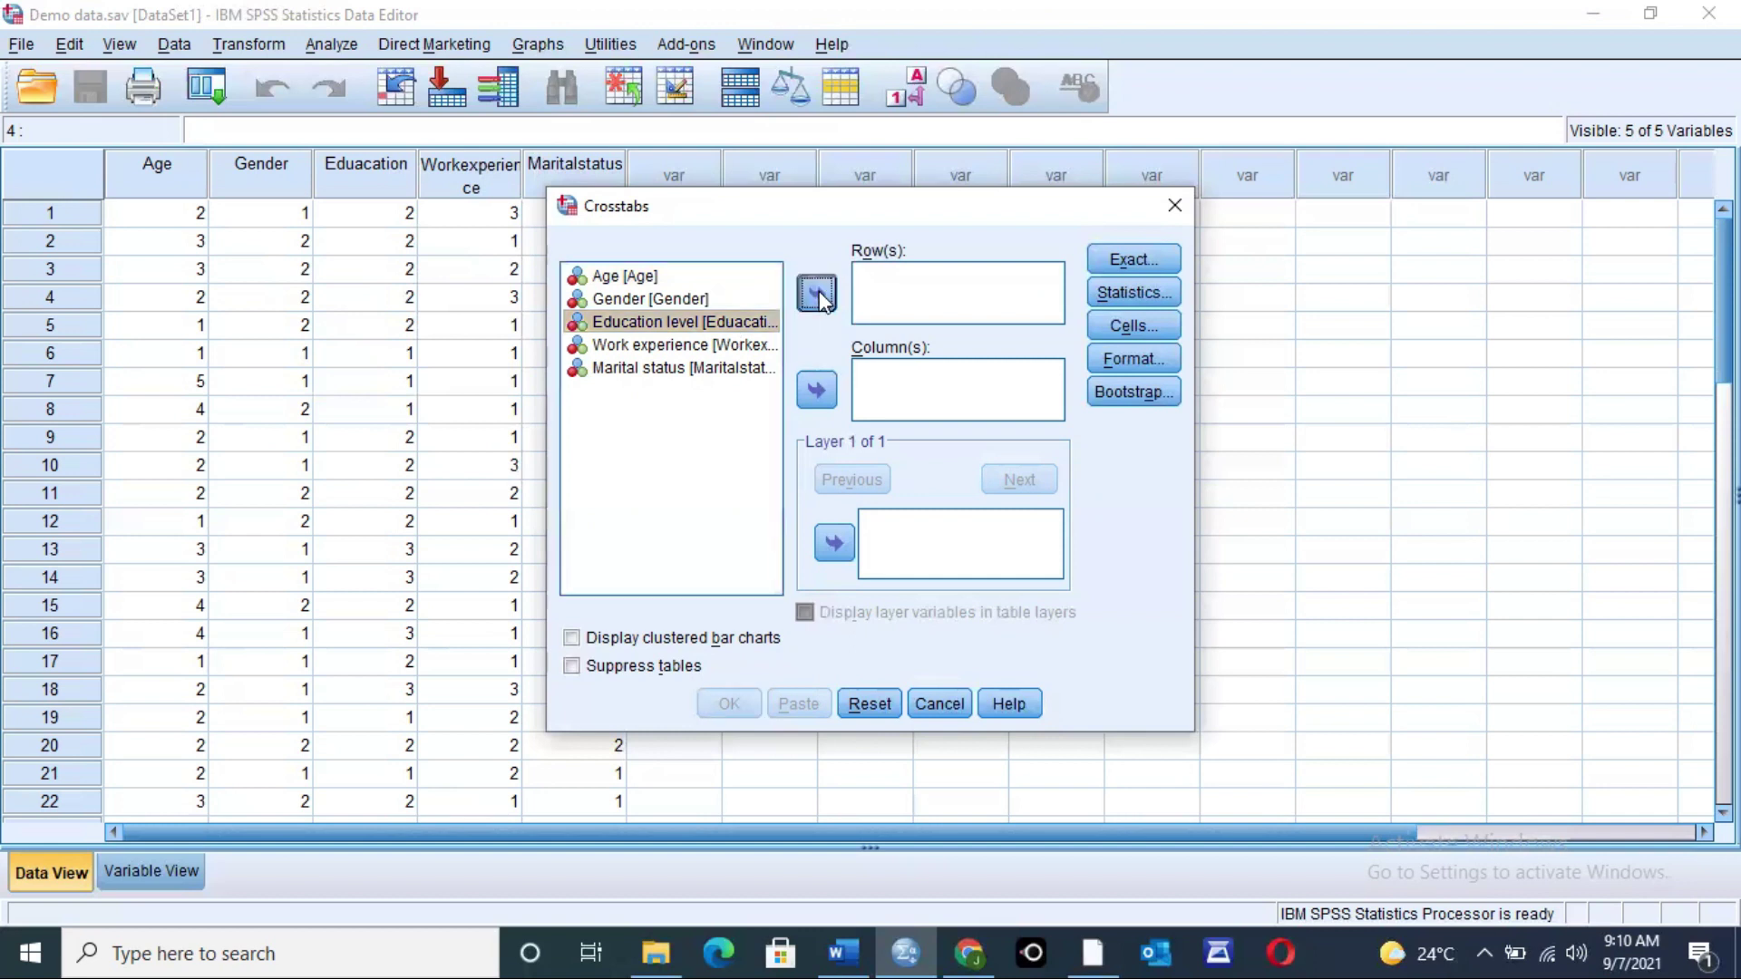
left_click(642, 277)
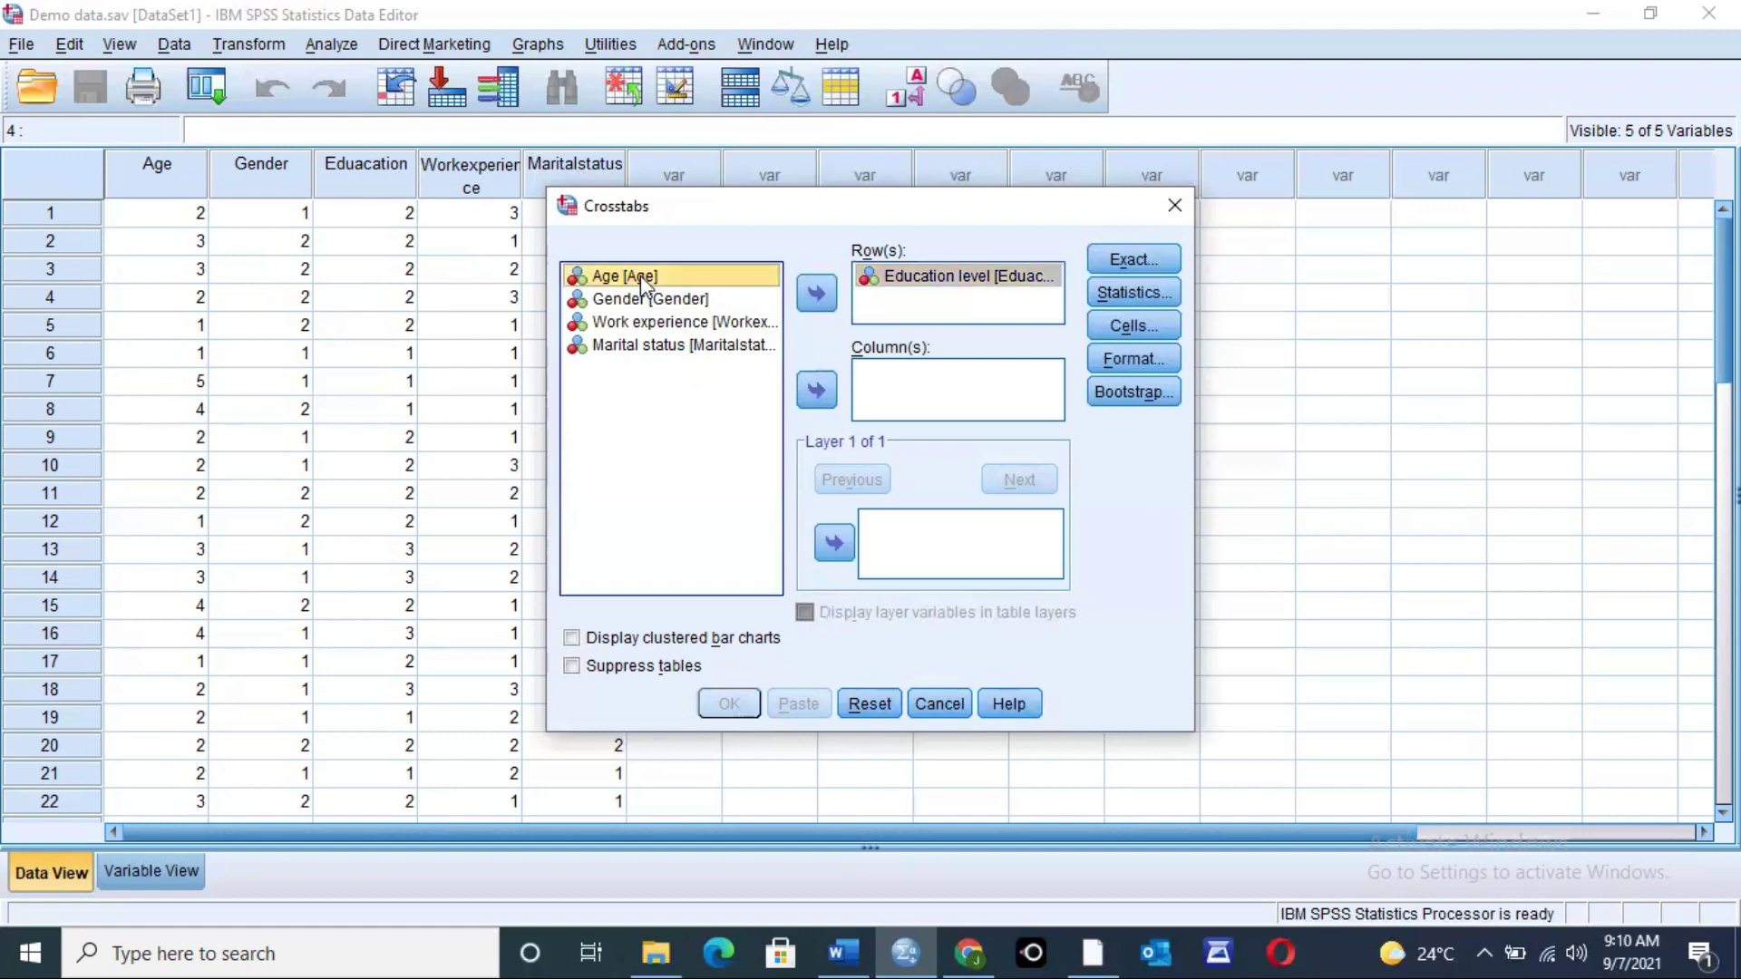
left_click(813, 387)
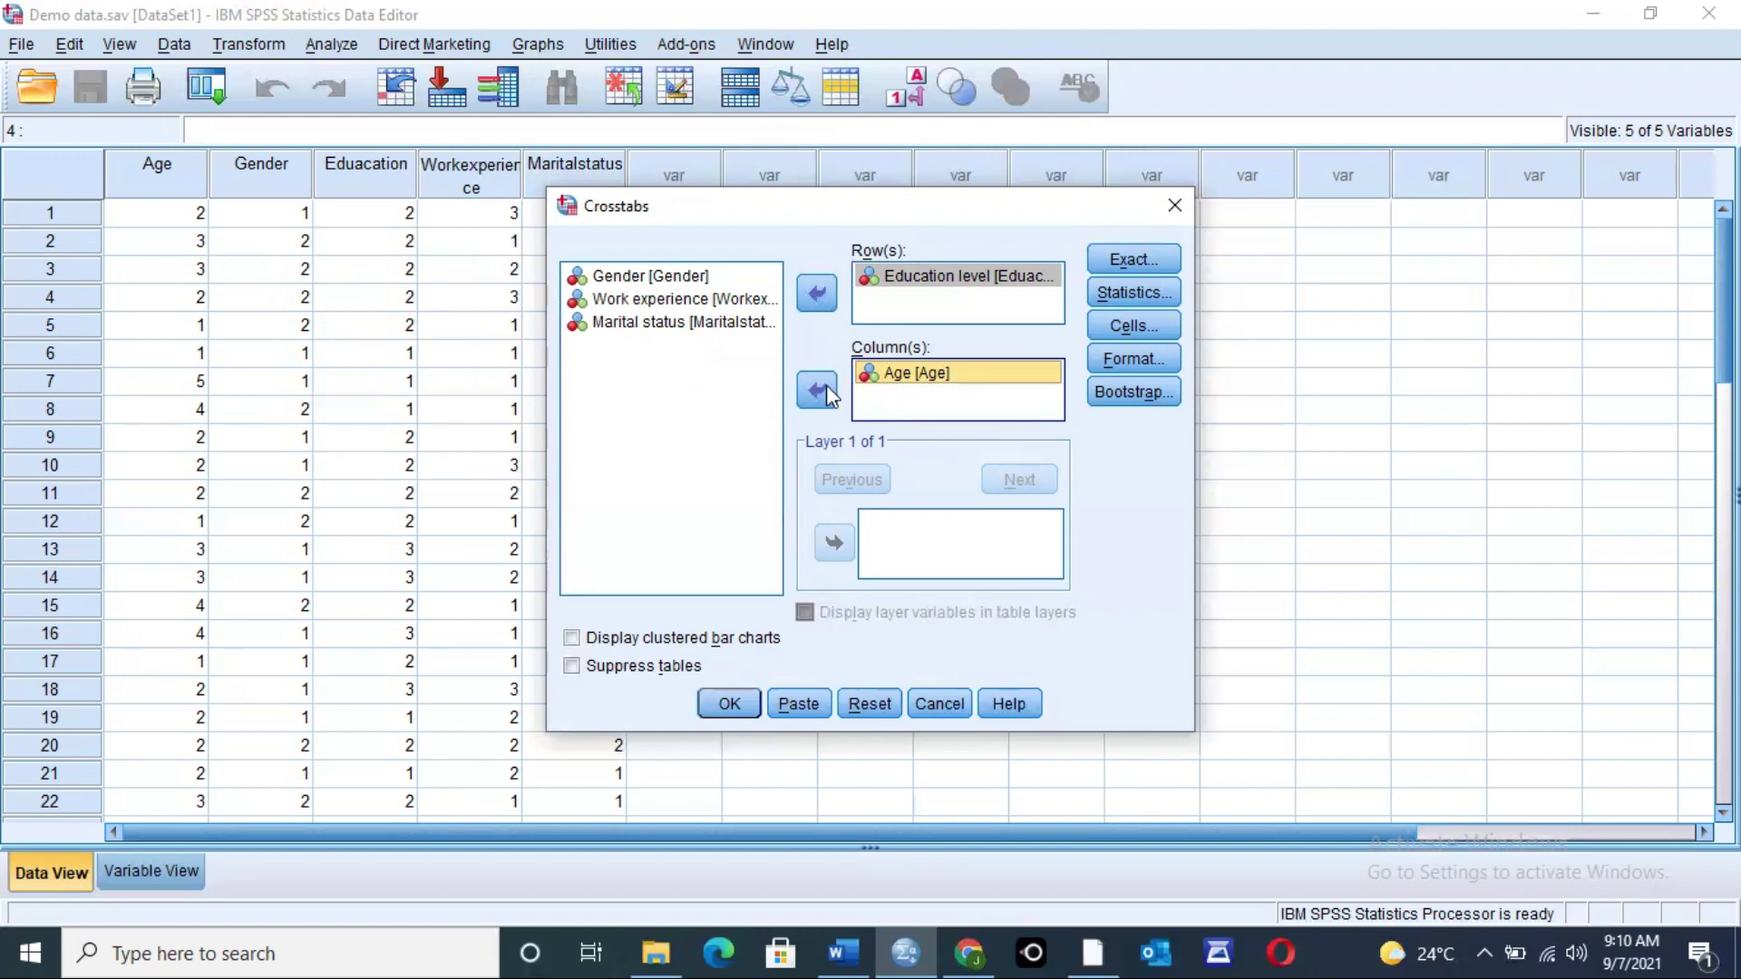
left_click(573, 638)
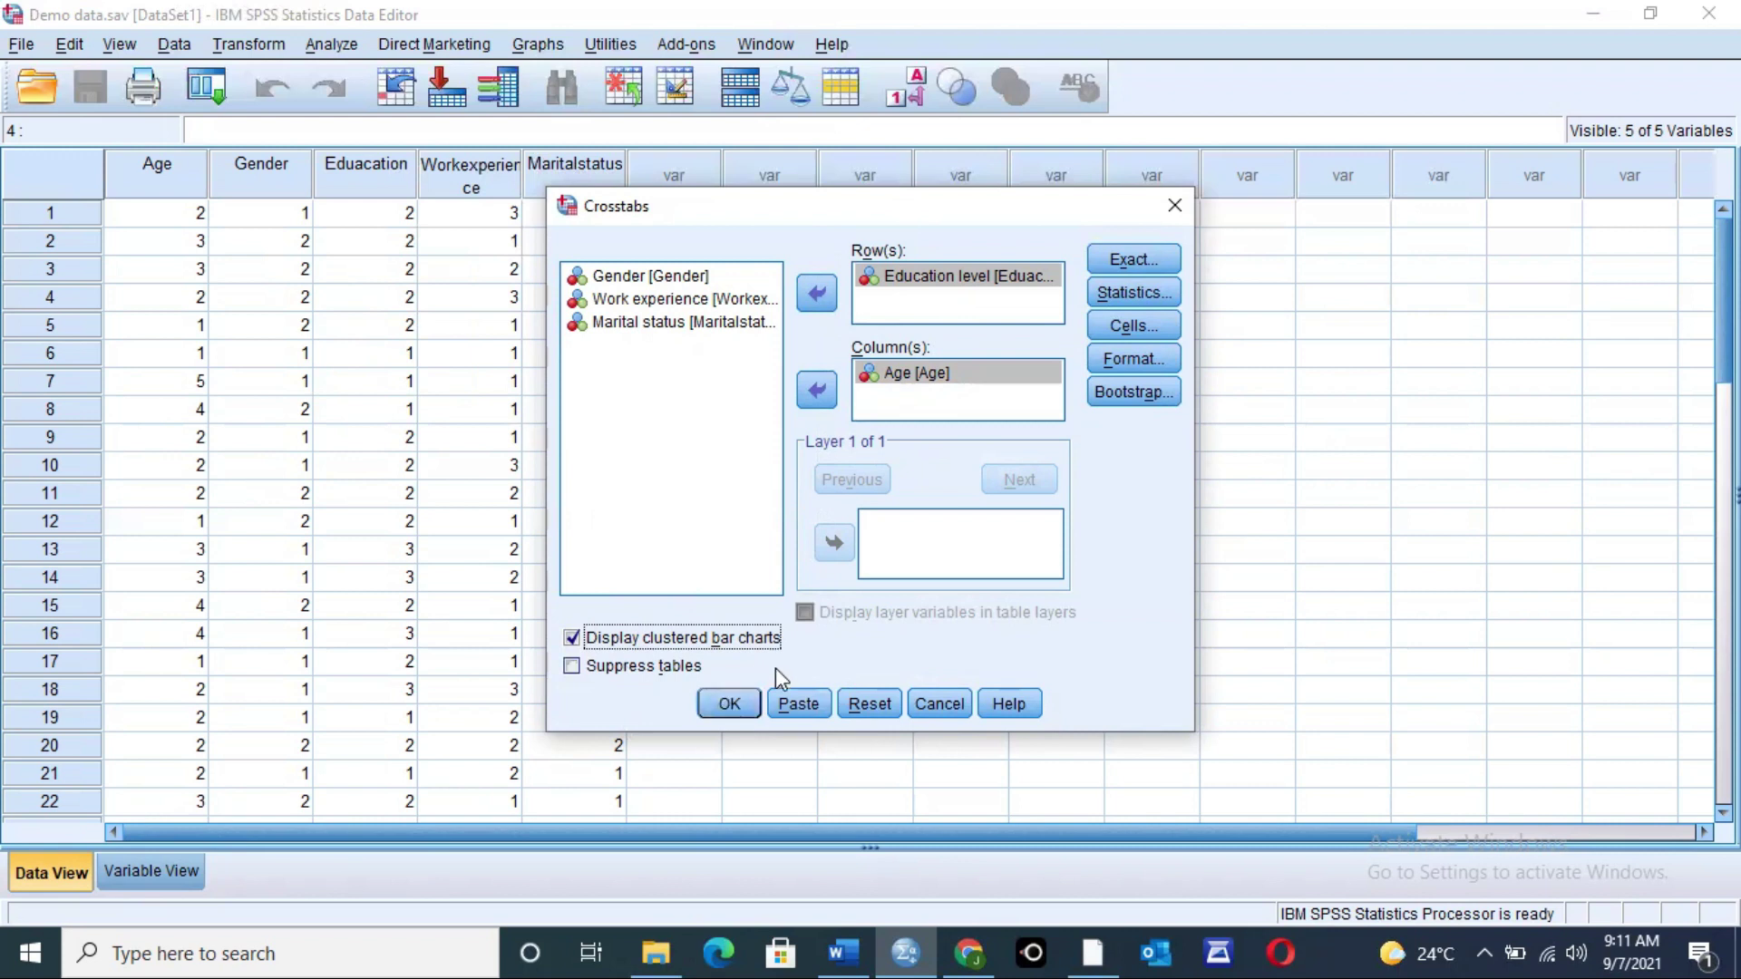
left_click(730, 706)
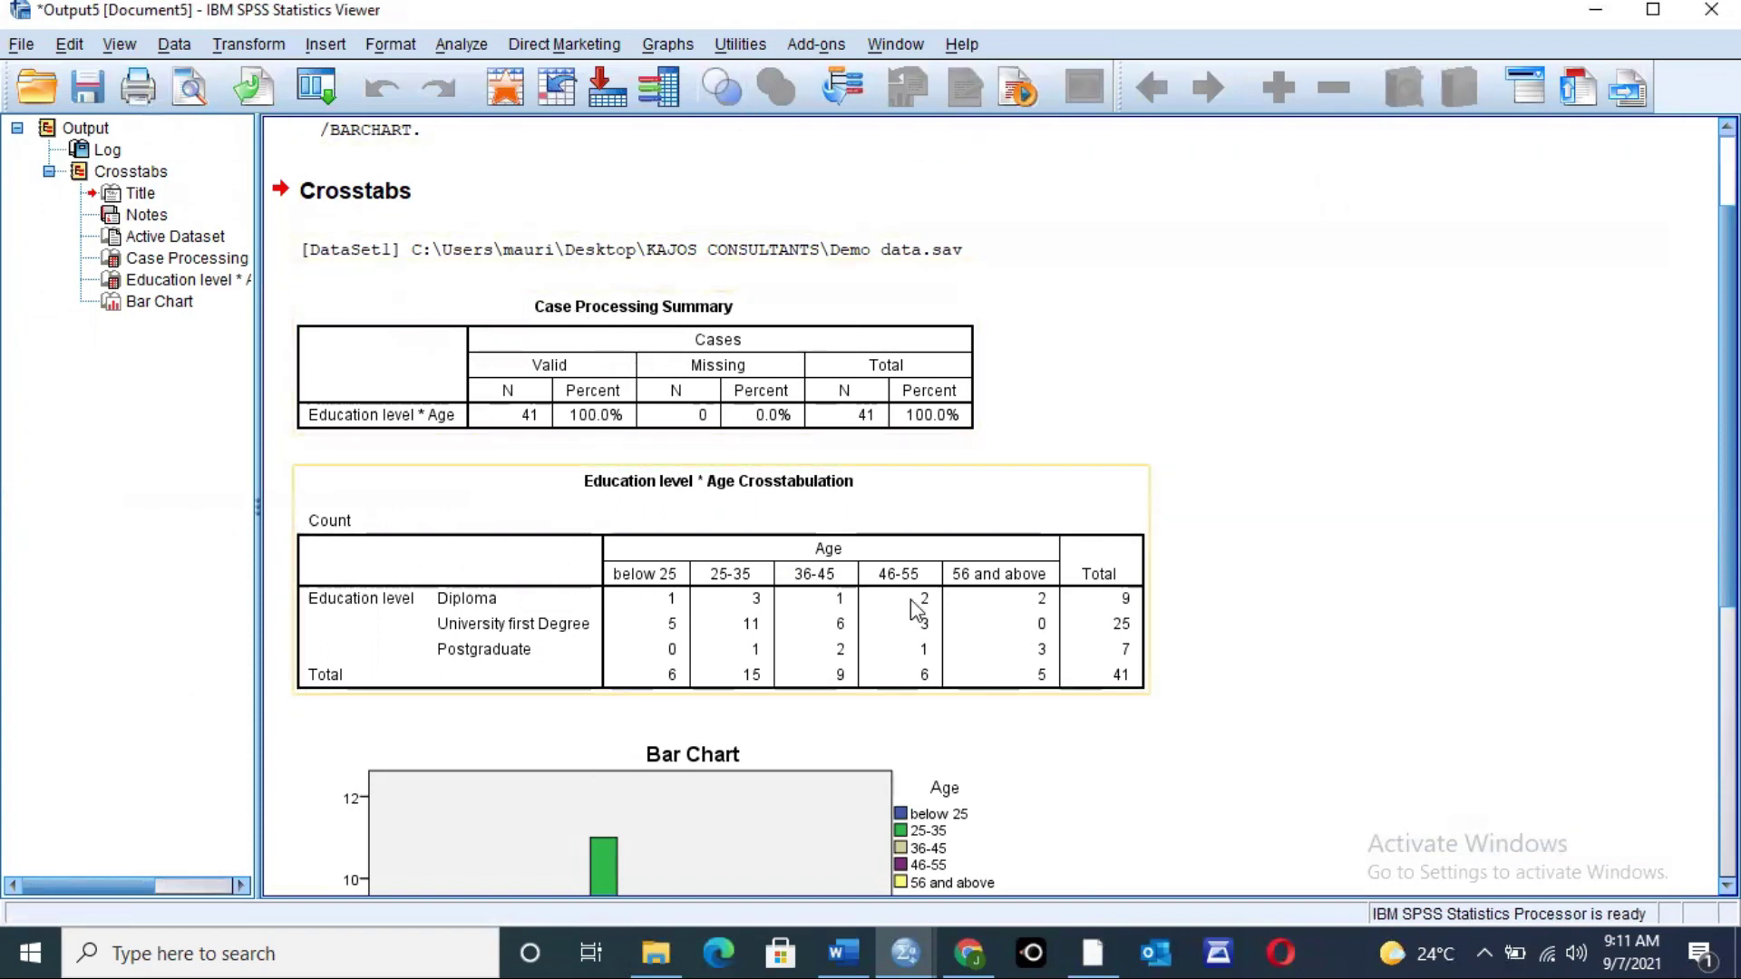
Step: Examine the Education level by Age crosstabulation table and the bar chart in the output
scroll(997, 508, "up", 2)
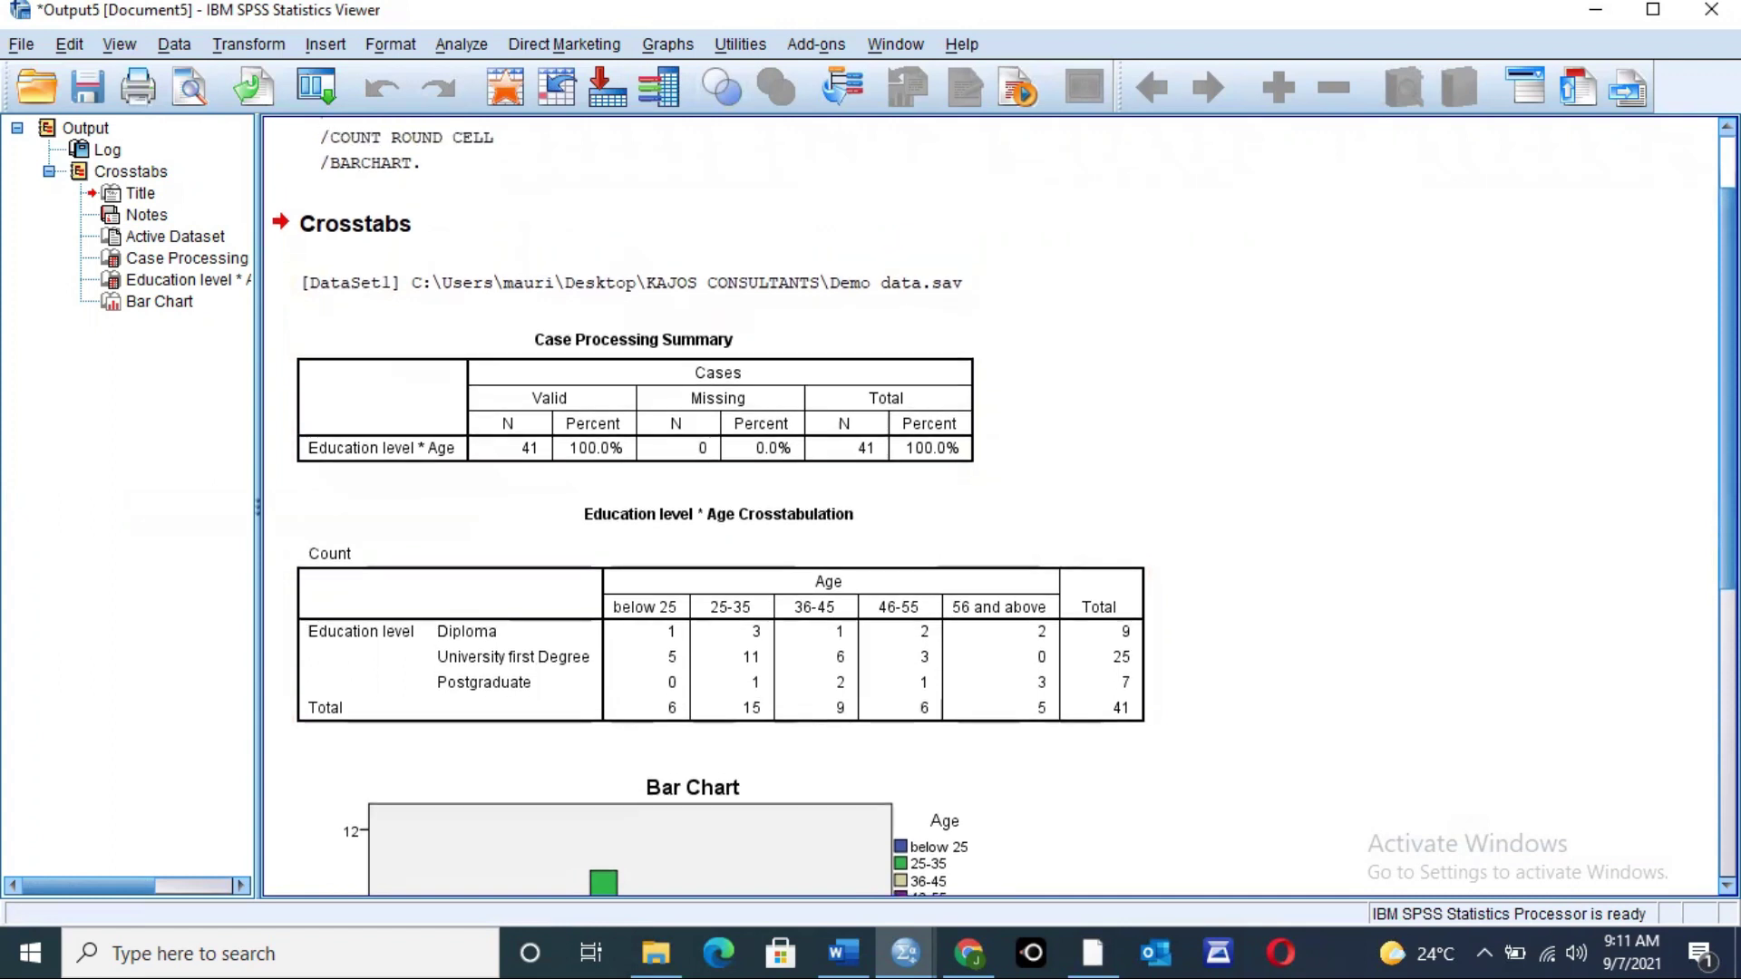
scroll(997, 508, "down", 8)
scroll(1687, 499, "up", 6)
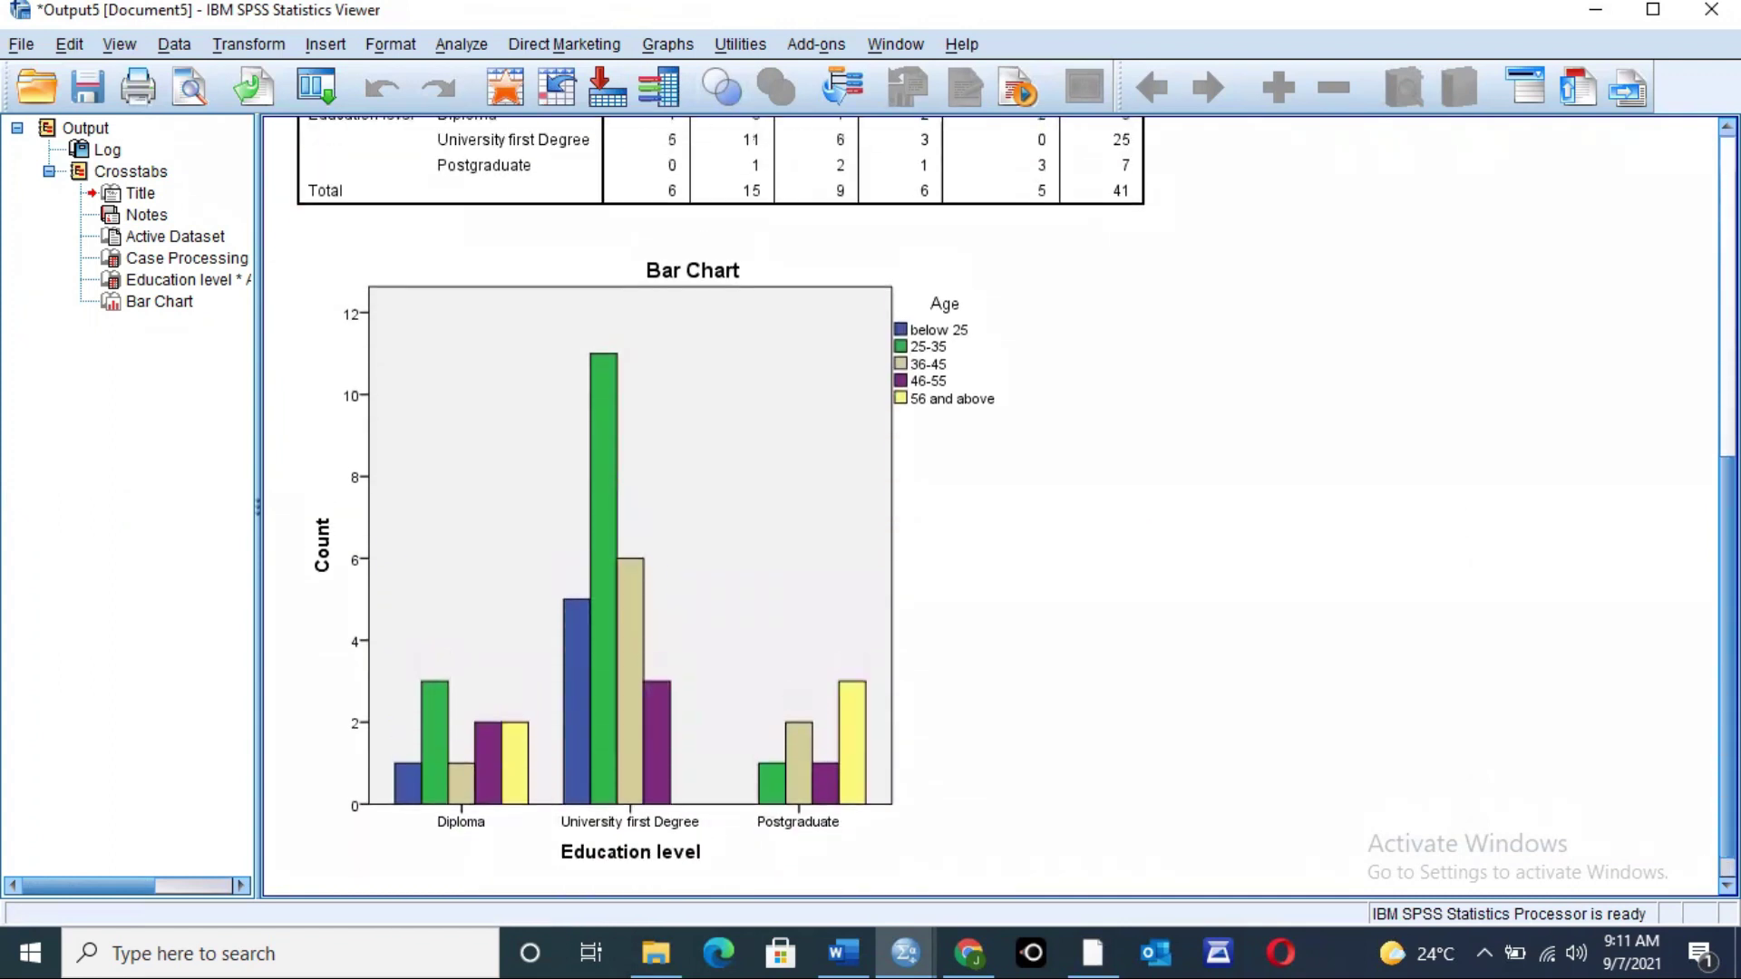
scroll(1685, 404, "up", 1)
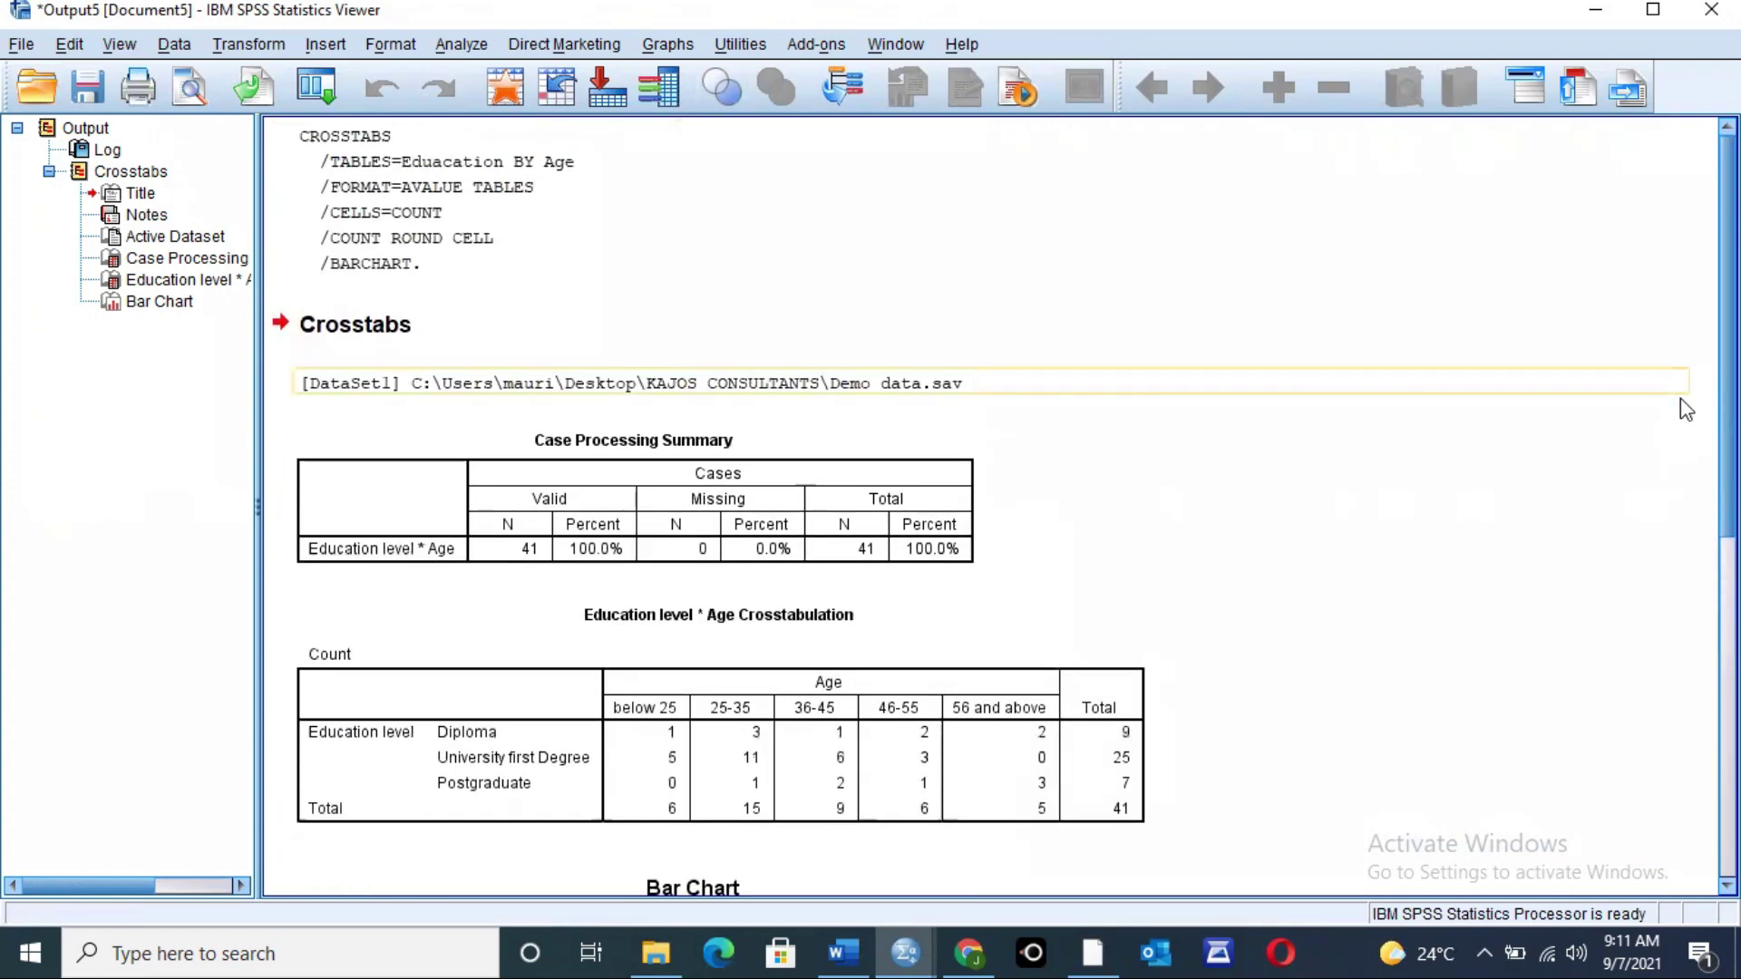
scroll(1685, 403, "down", 3)
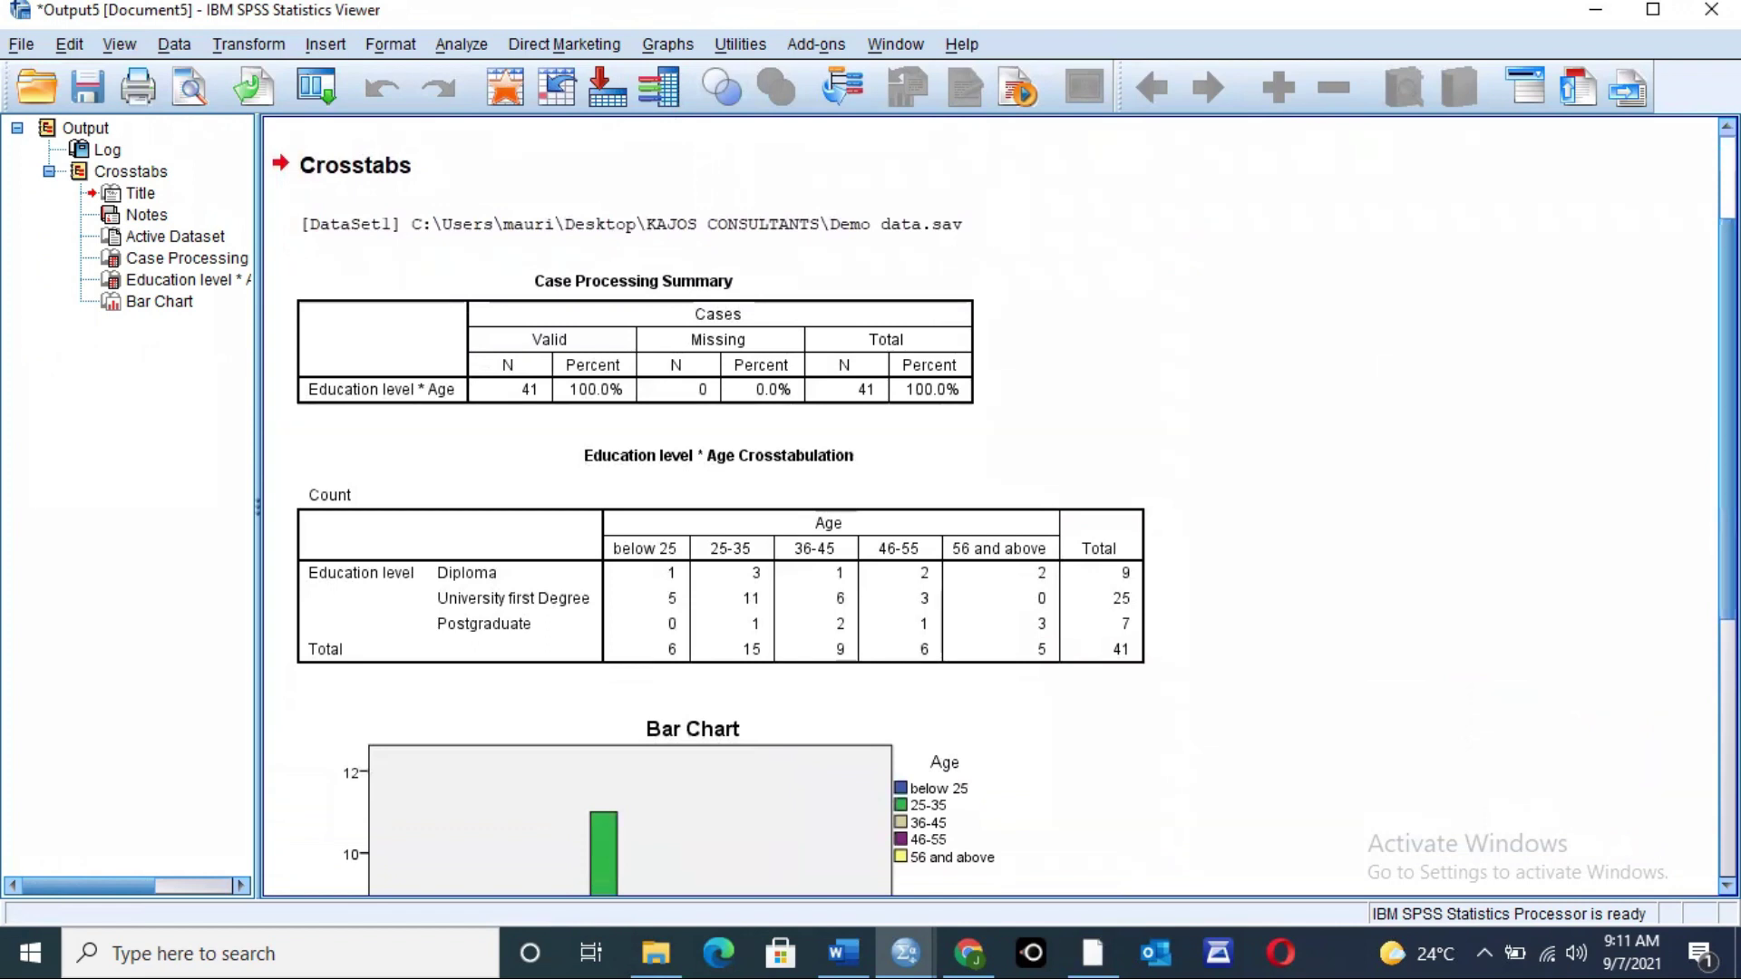
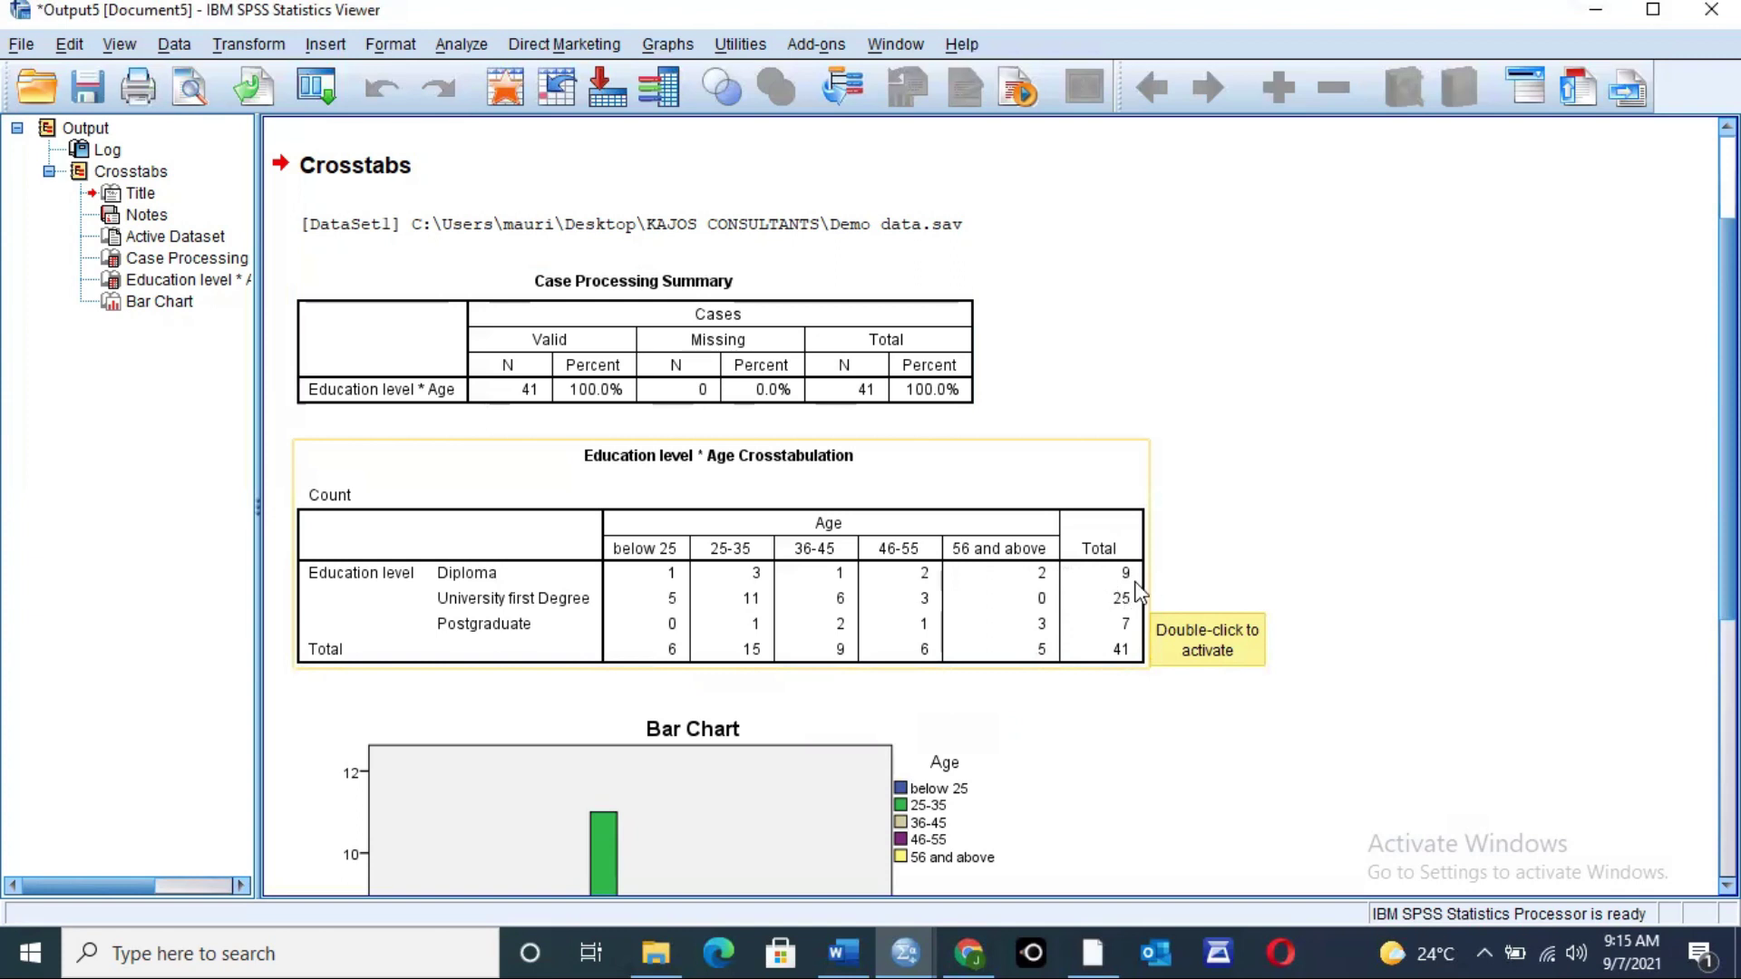
Step: Open the Education level bar chart for editing and show data labels on its bars
scroll(605, 649, "down", 5)
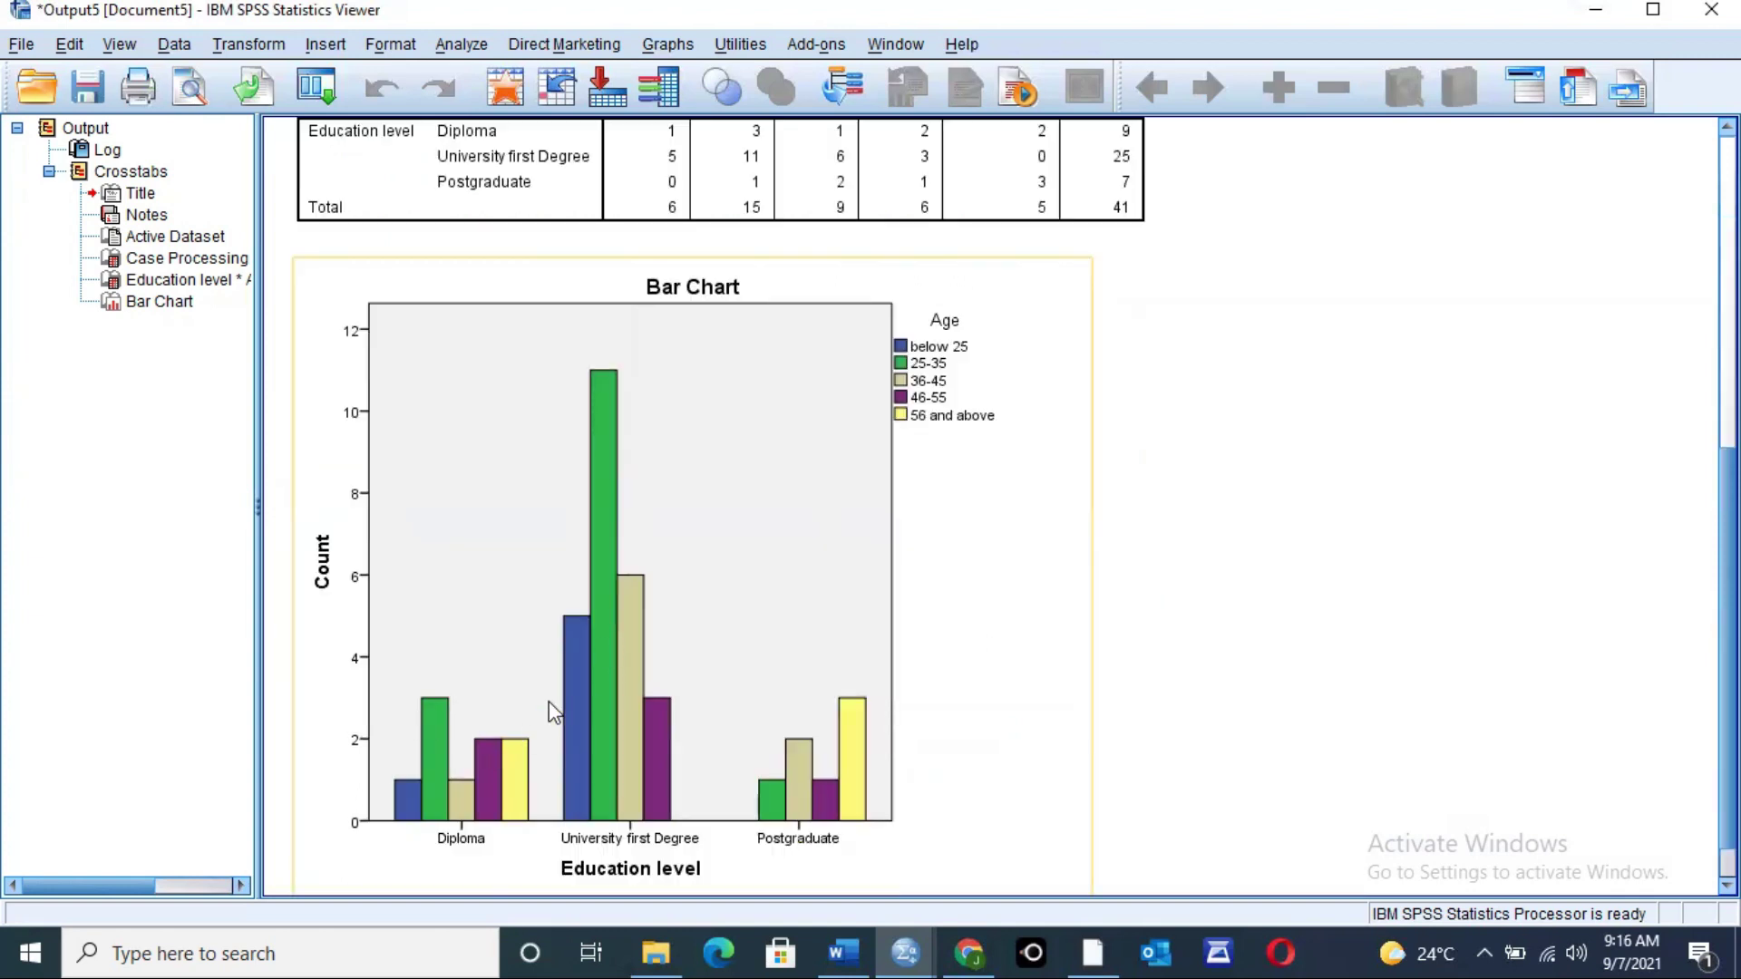
left_click(591, 683)
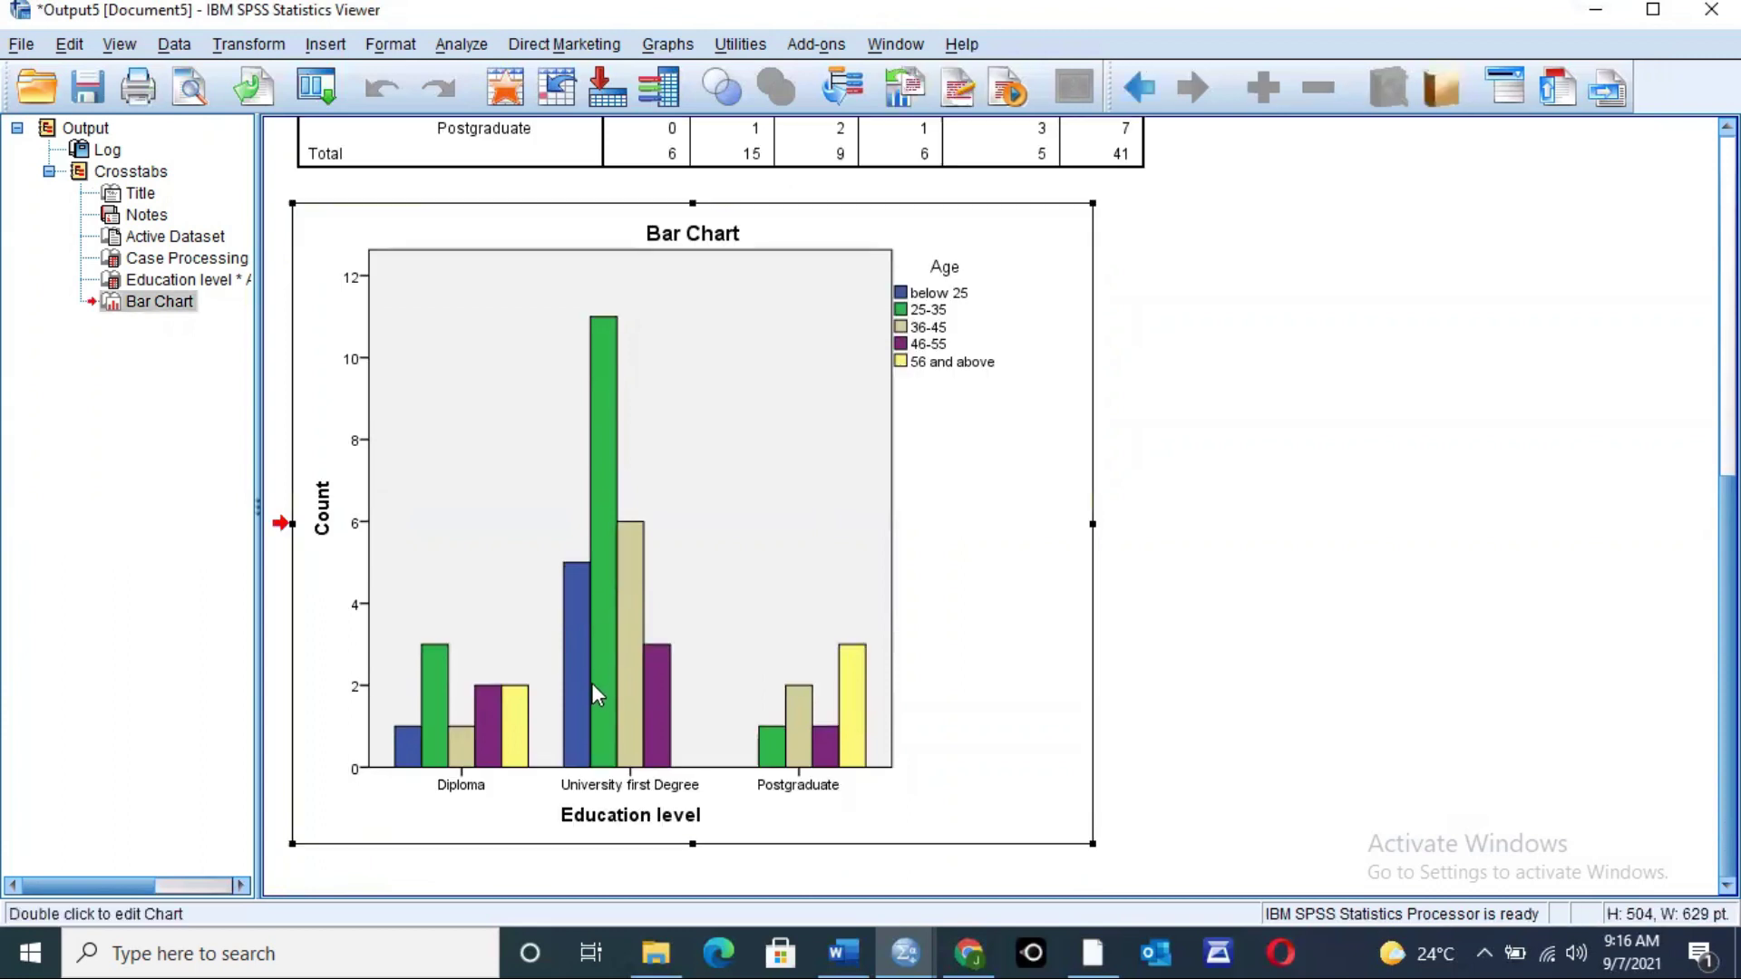
double_click(591, 683)
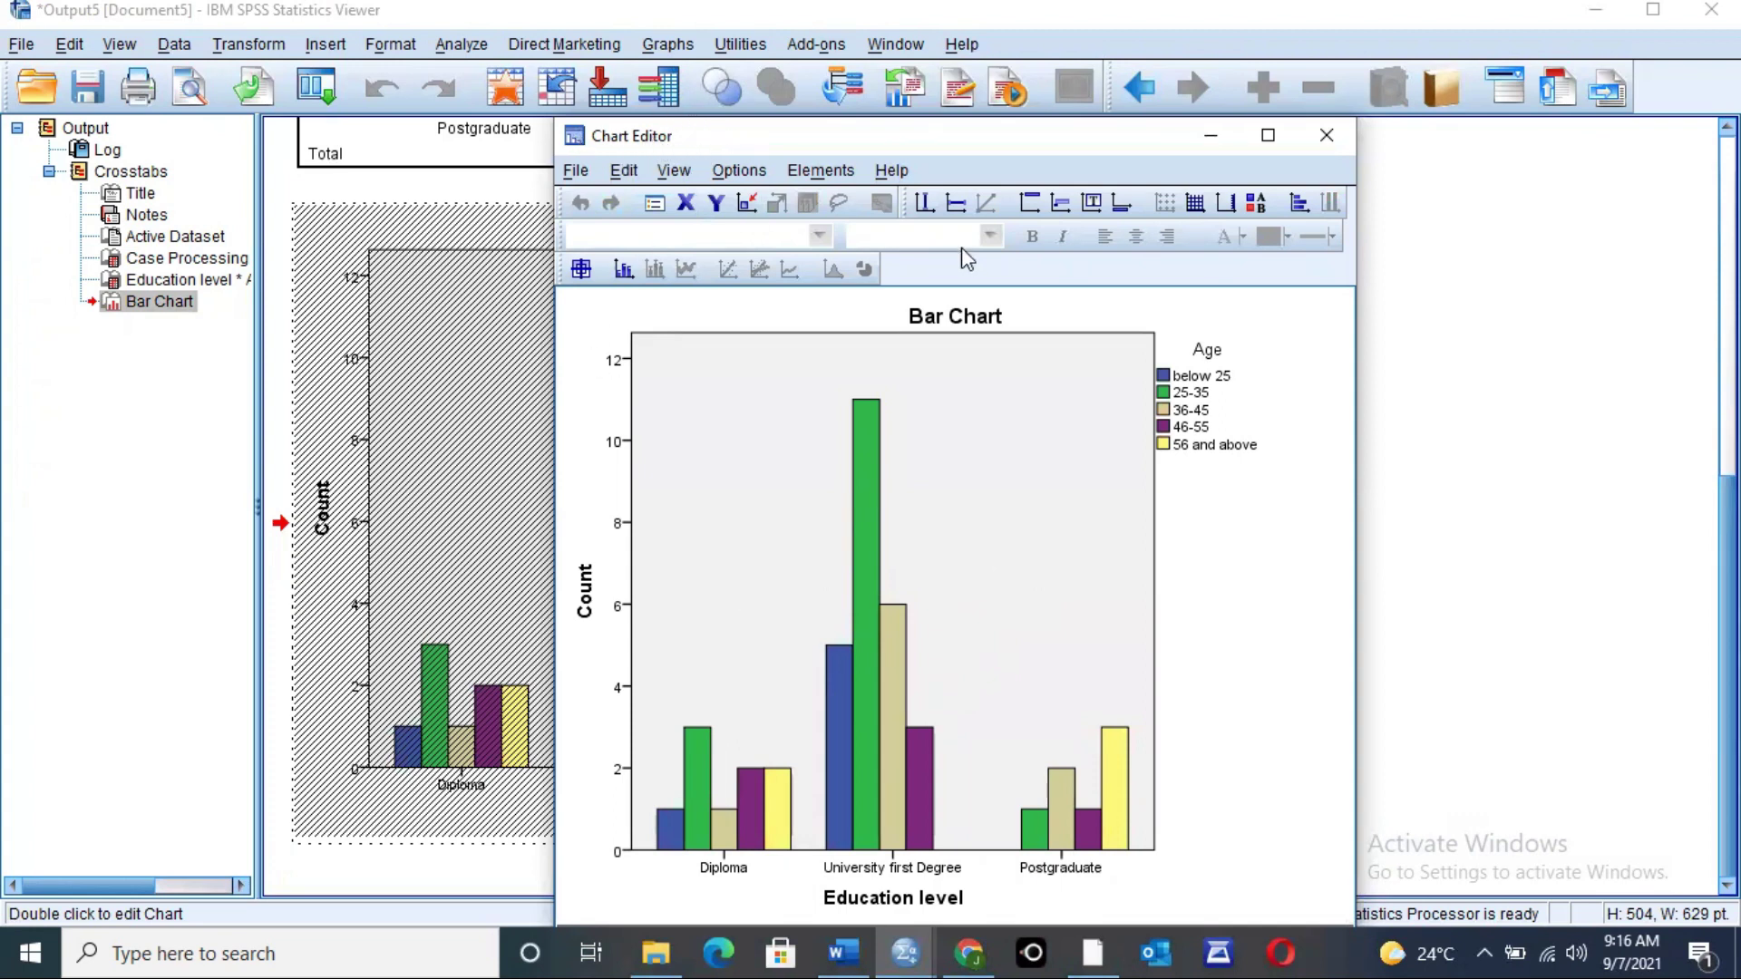
right_click(863, 601)
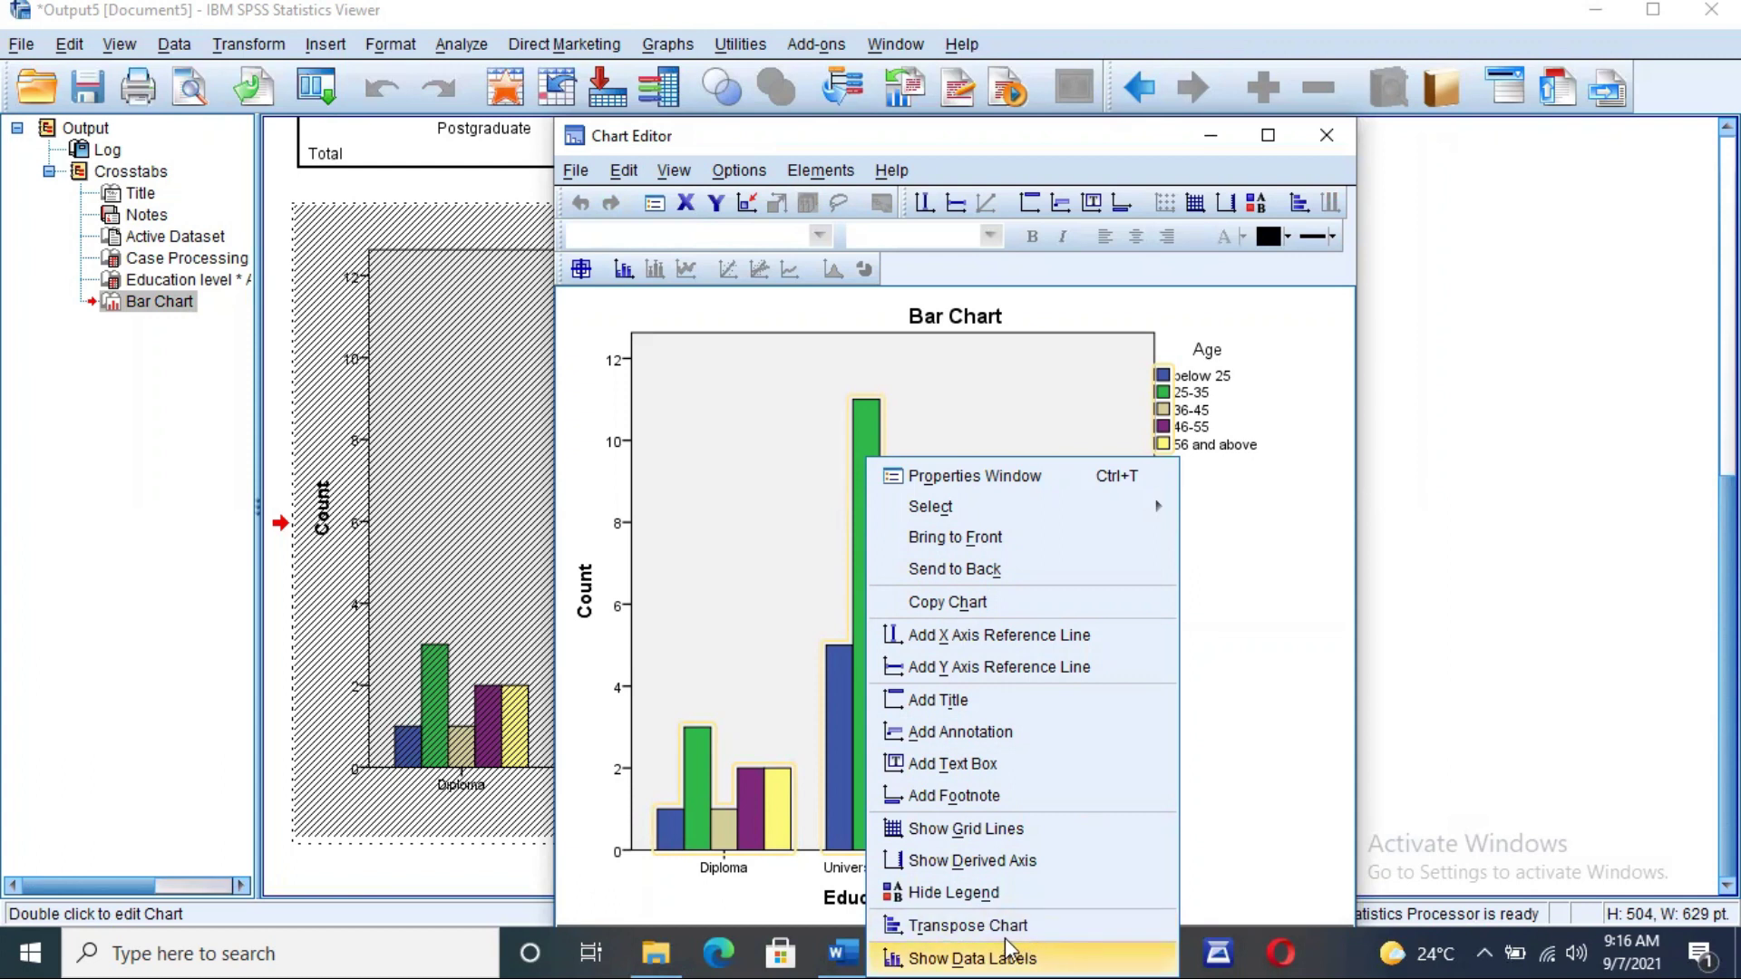
left_click(945, 952)
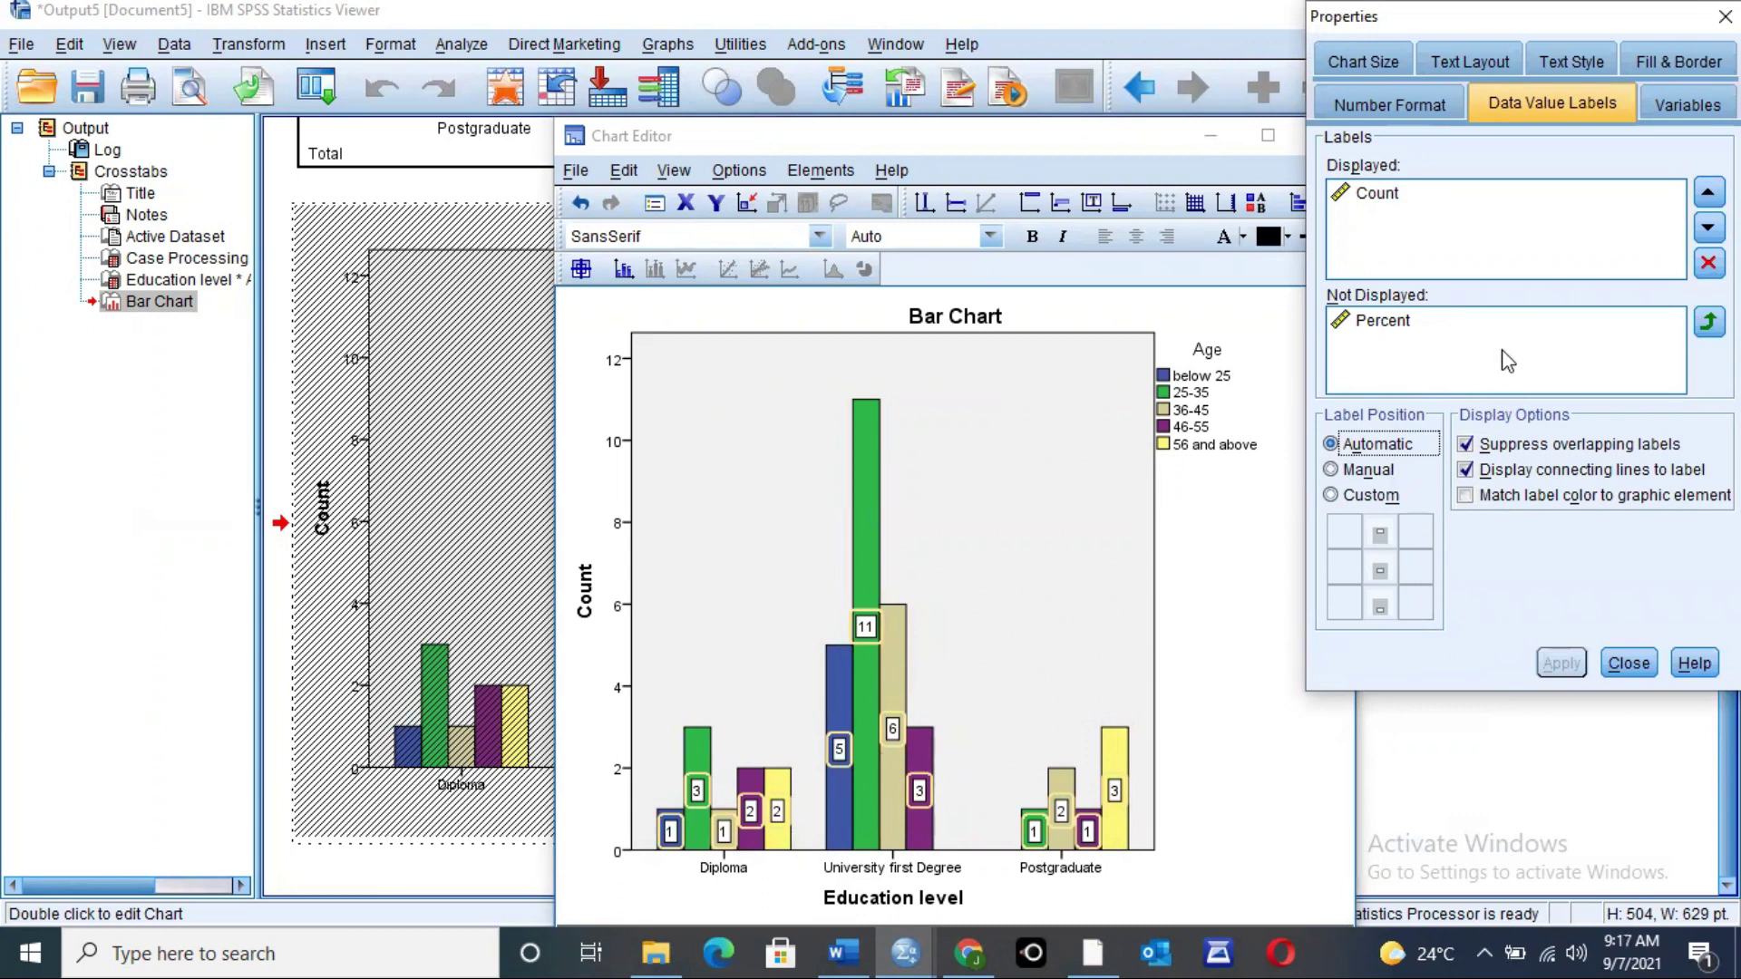
Step: Add Percent to the displayed data labels alongside Count, apply it and close the chart editor
left_click(1387, 328)
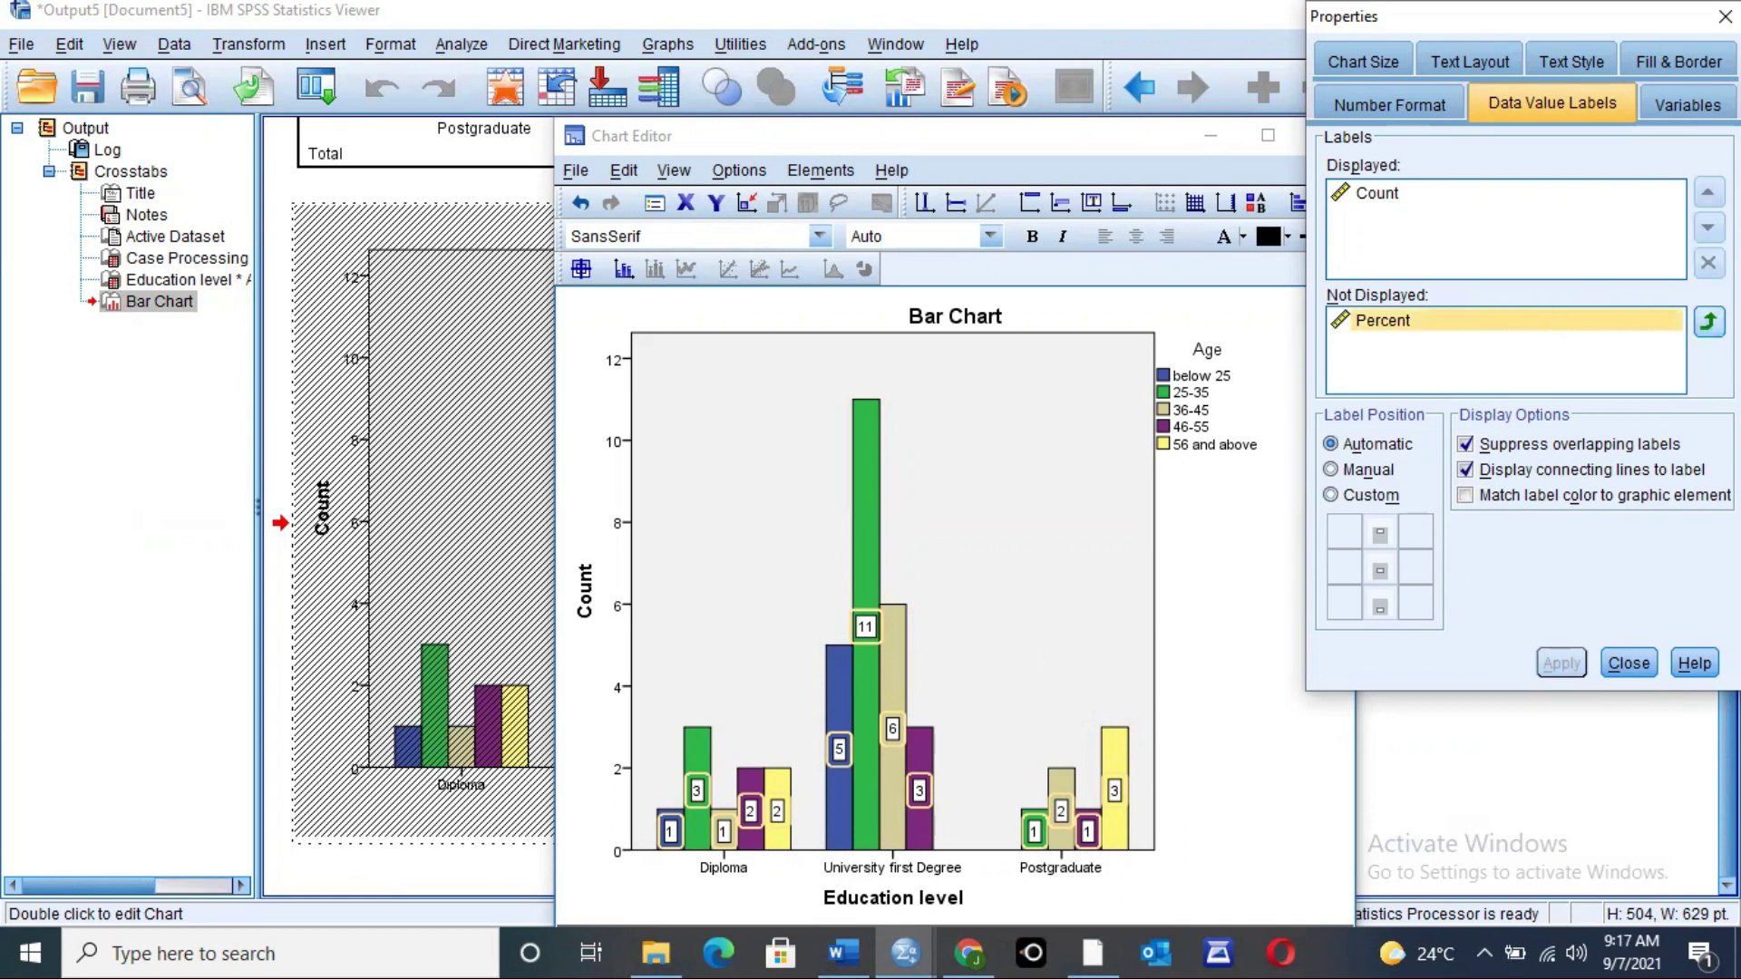
left_click(1709, 321)
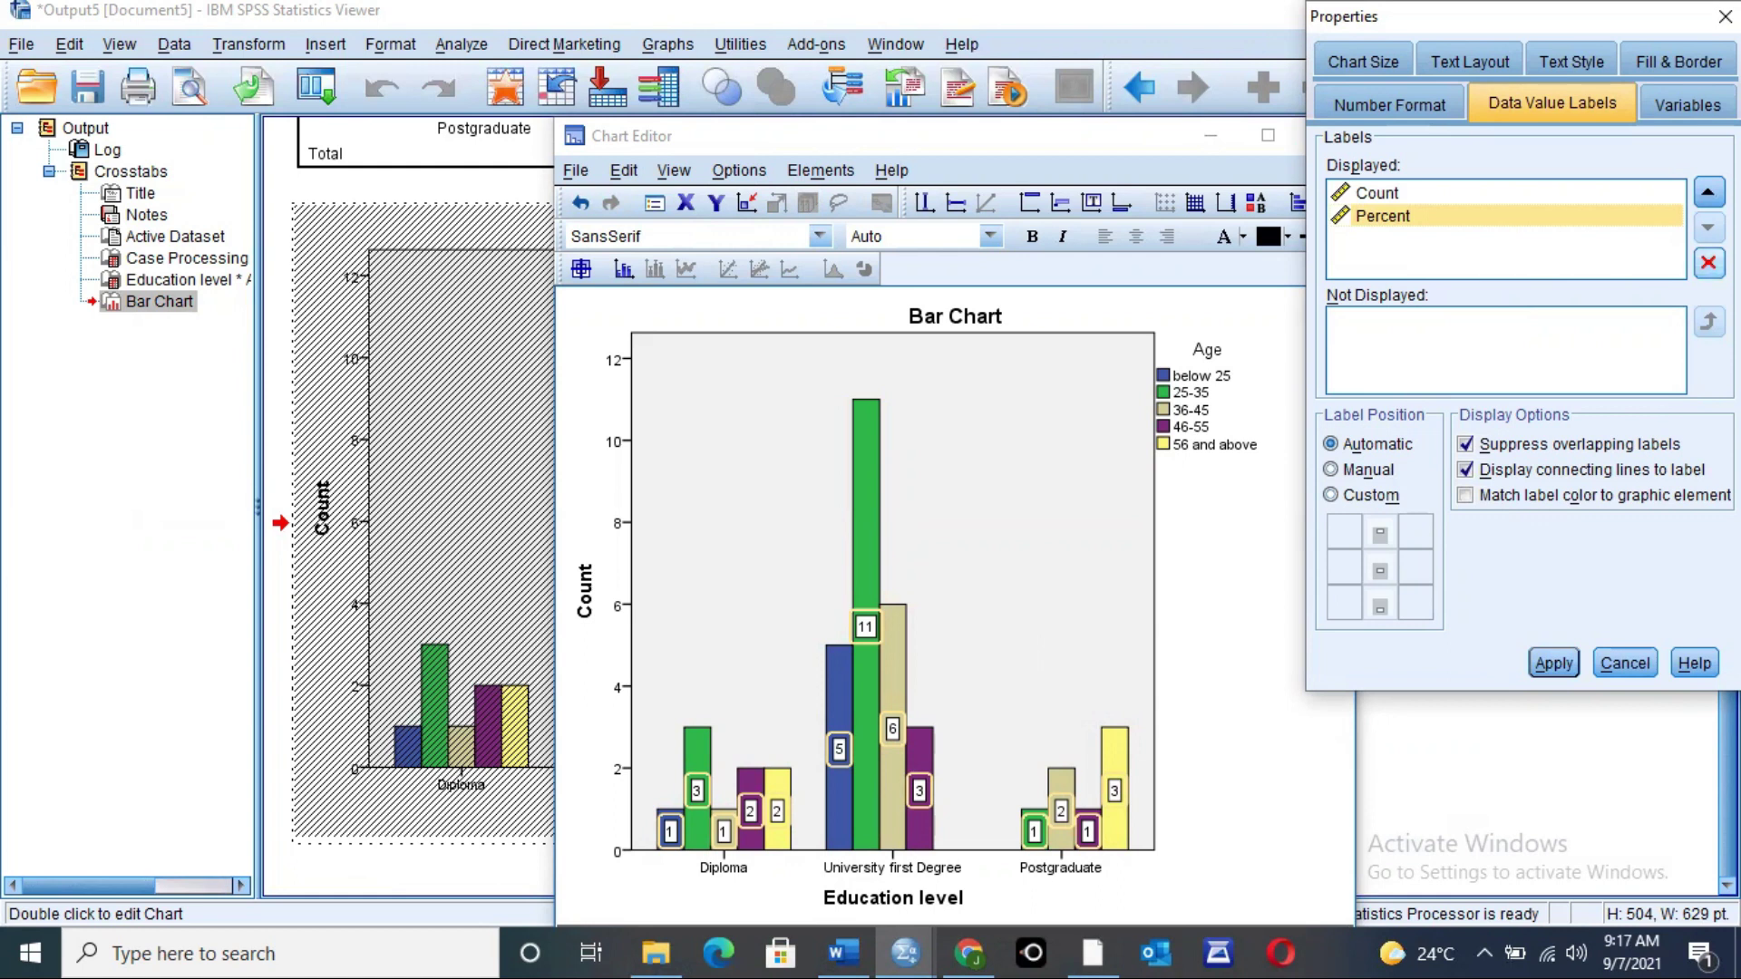
left_click(1708, 262)
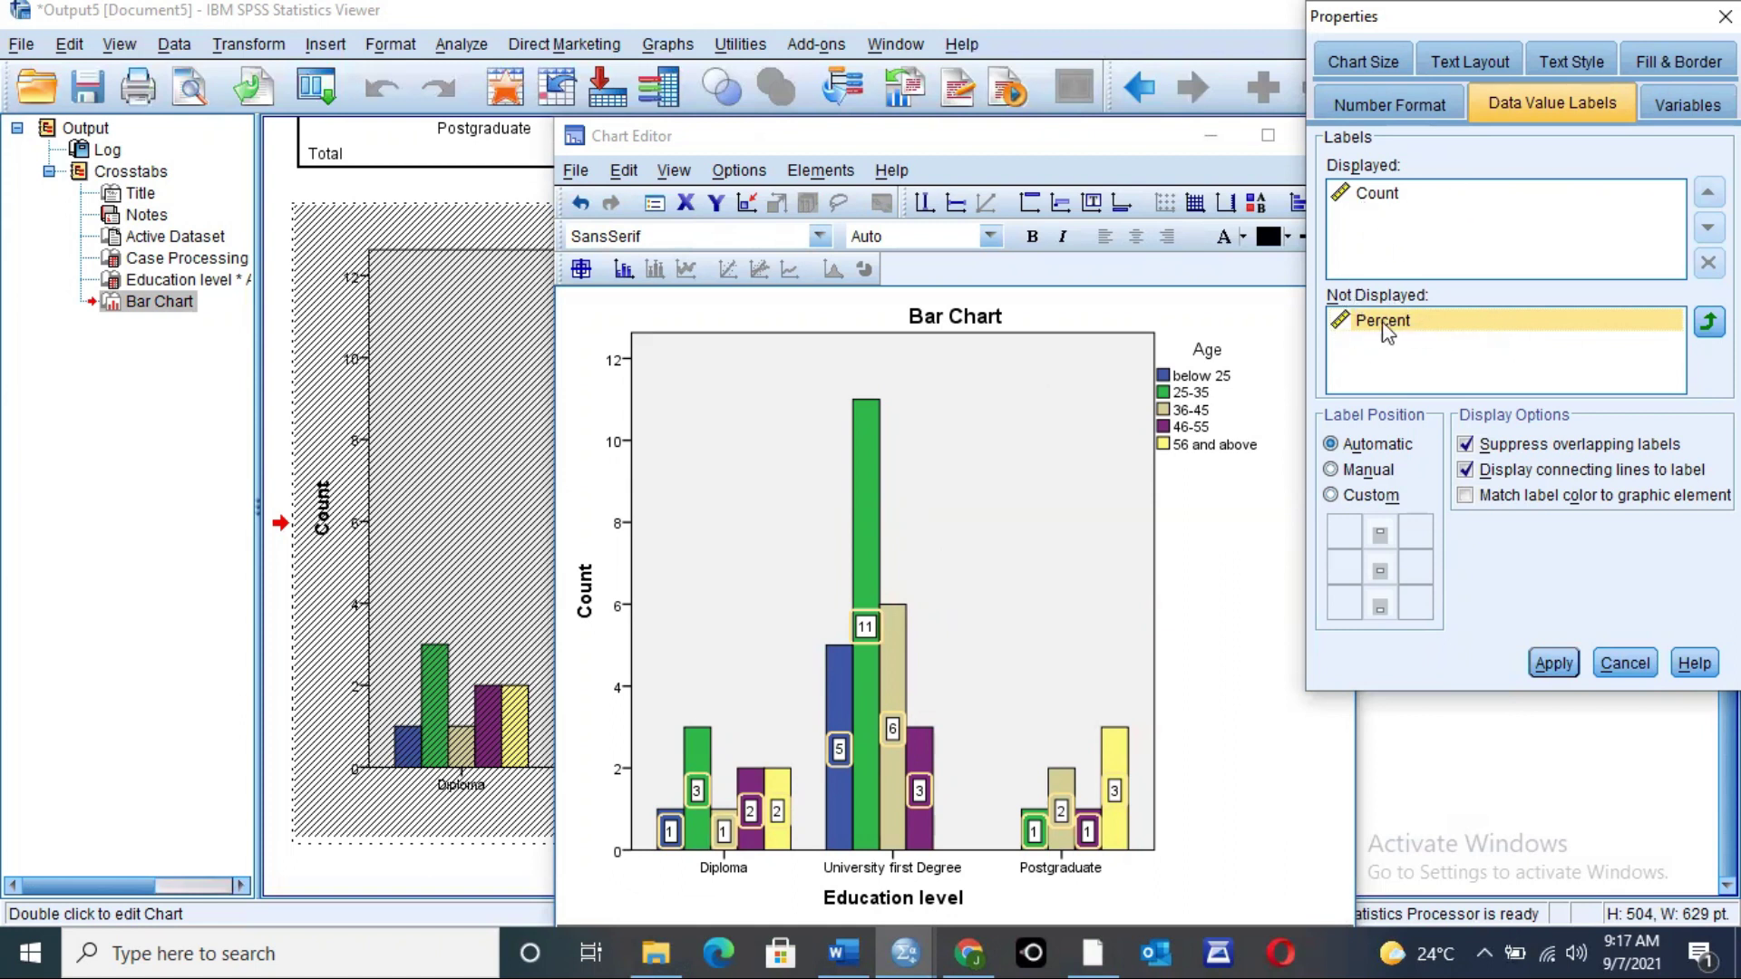
left_click(1709, 321)
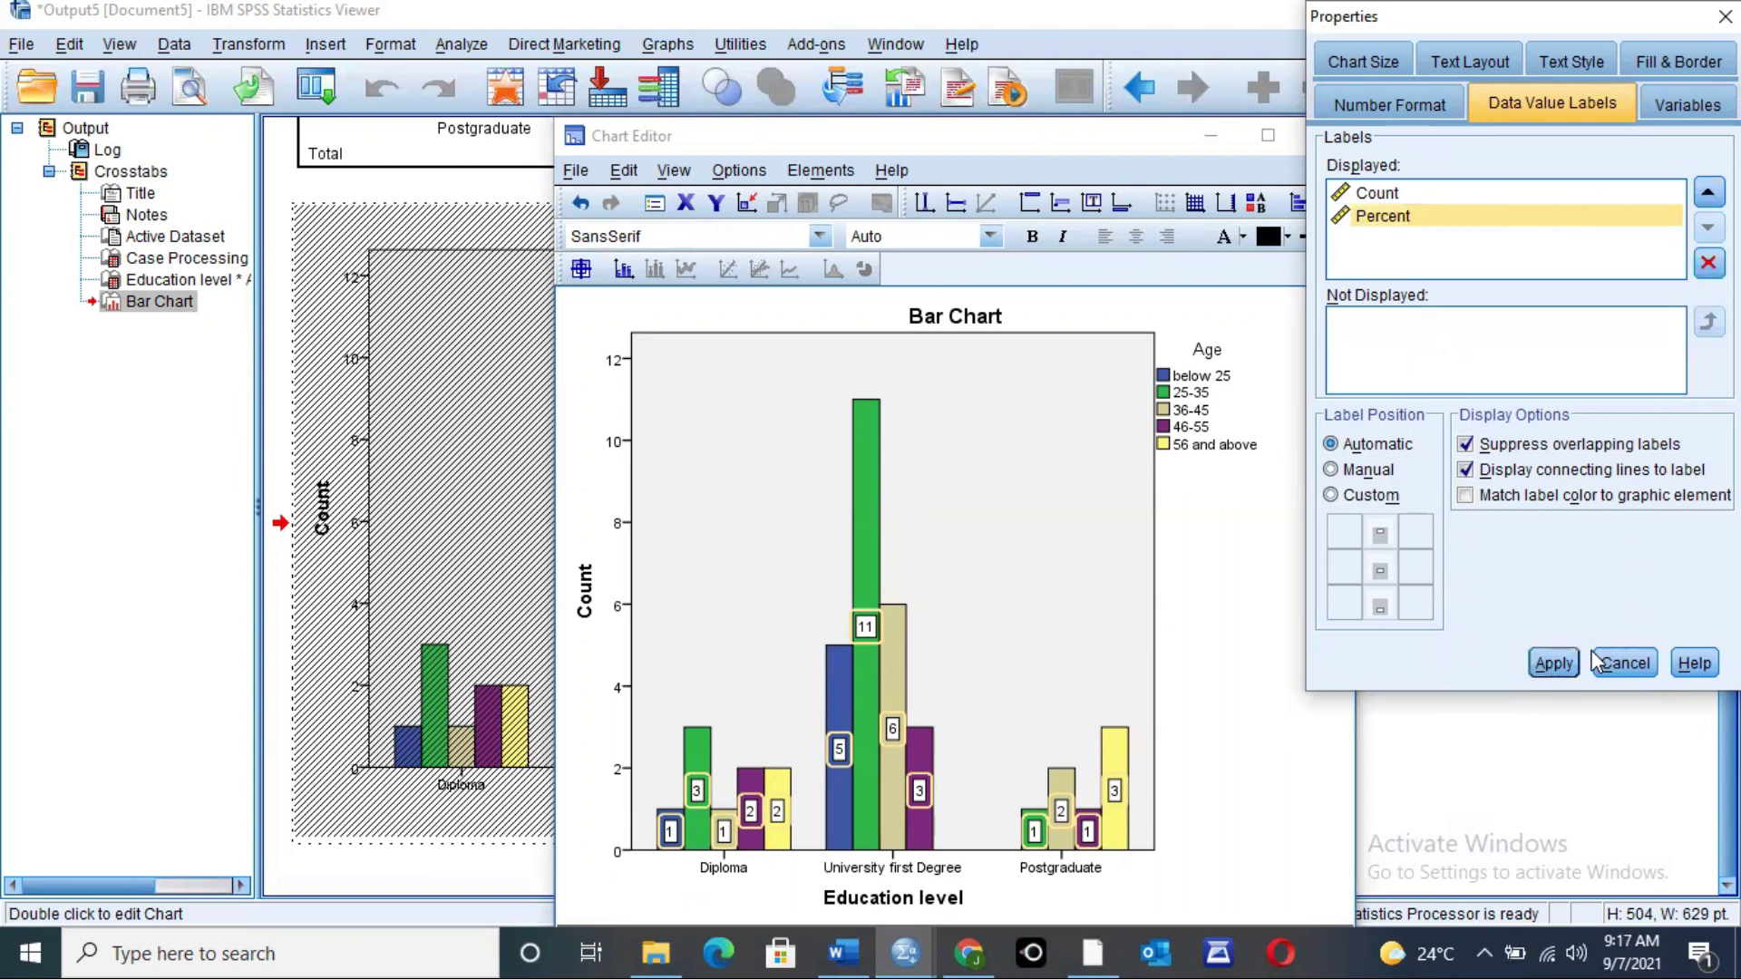
left_click(1548, 669)
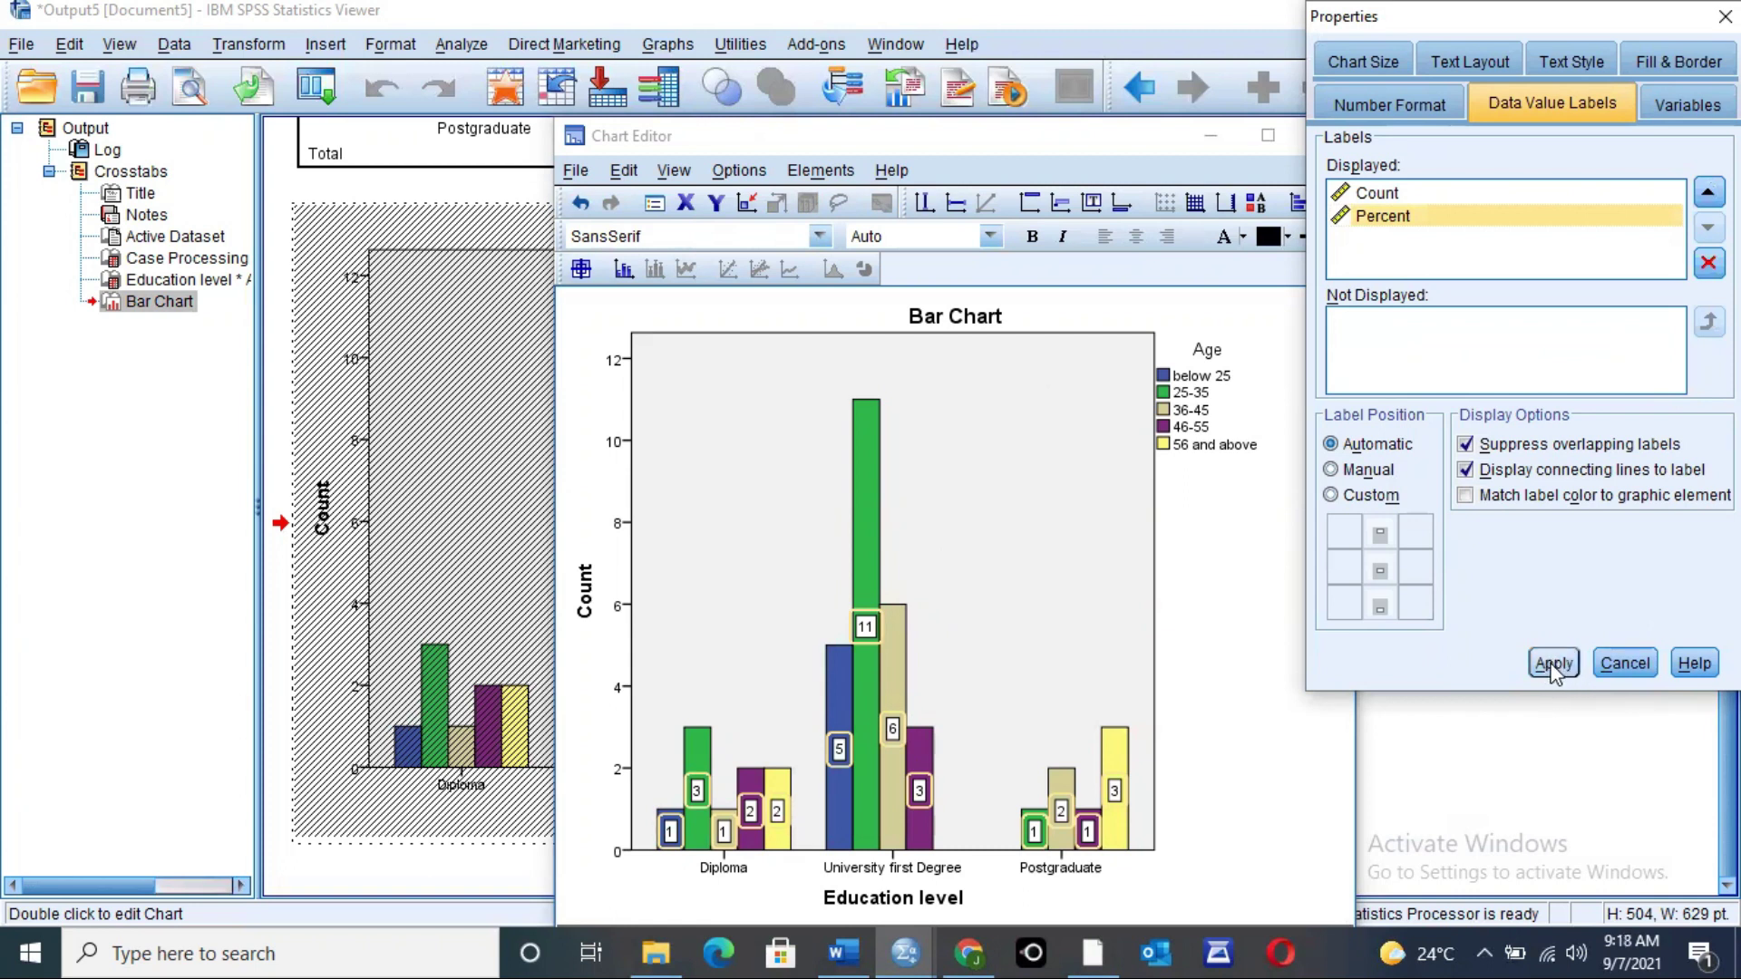
left_click(1553, 666)
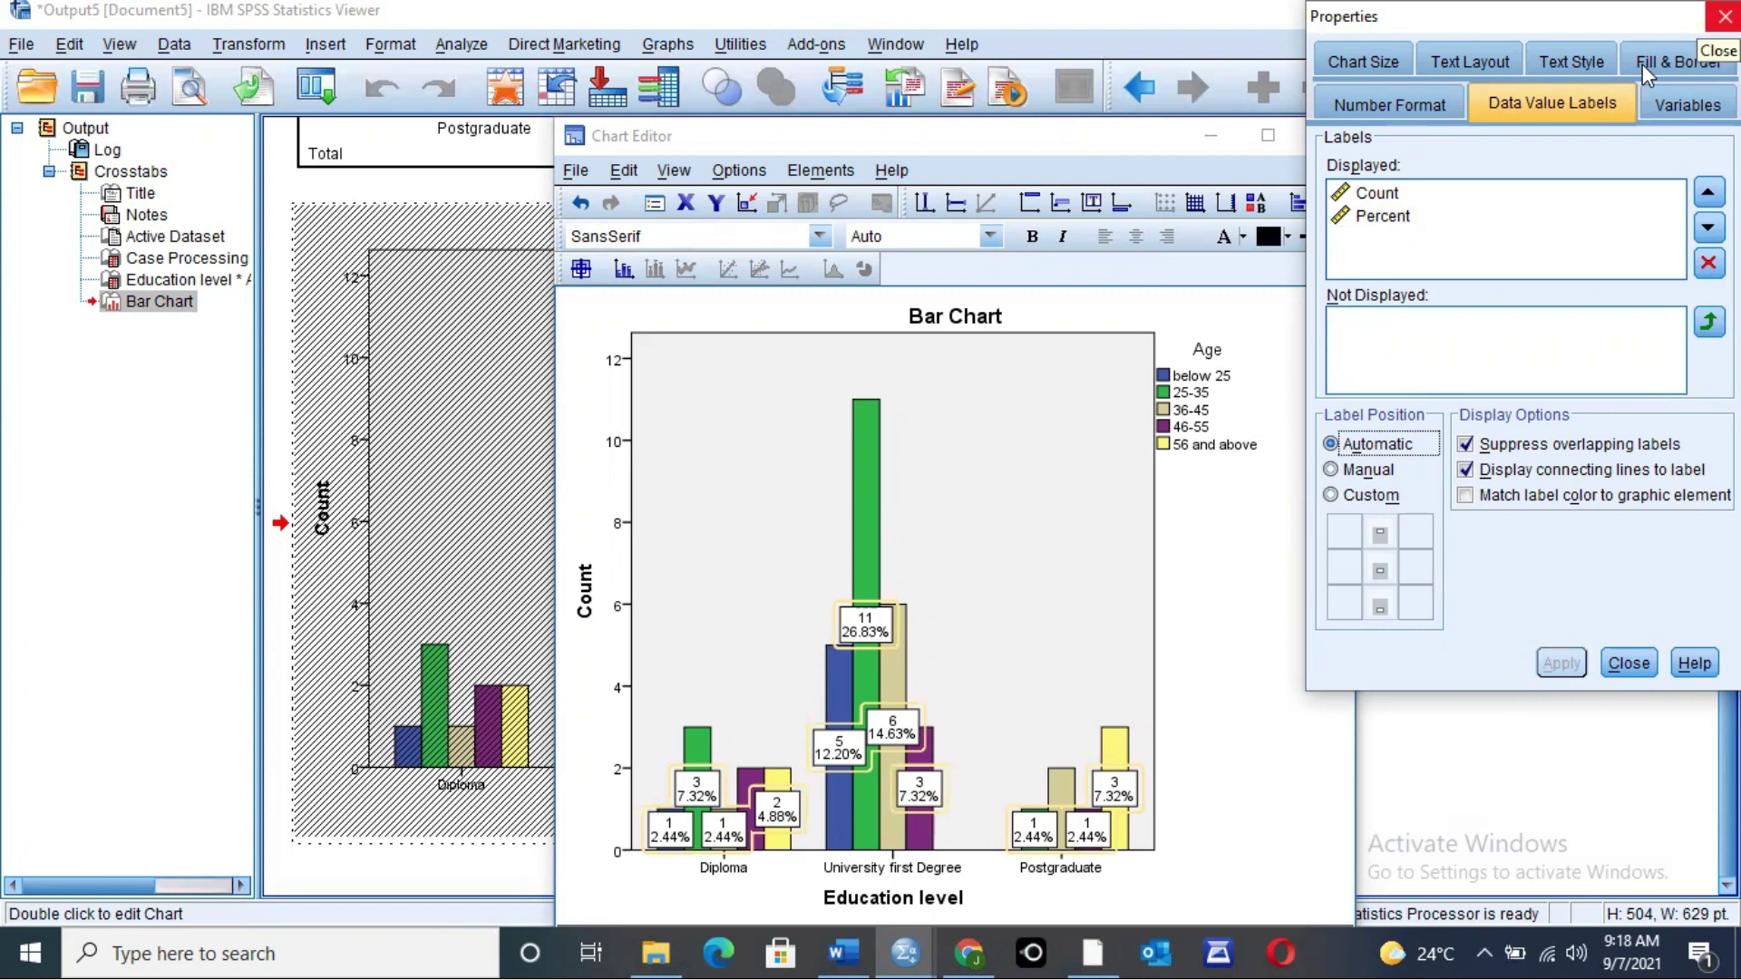
left_click(1723, 16)
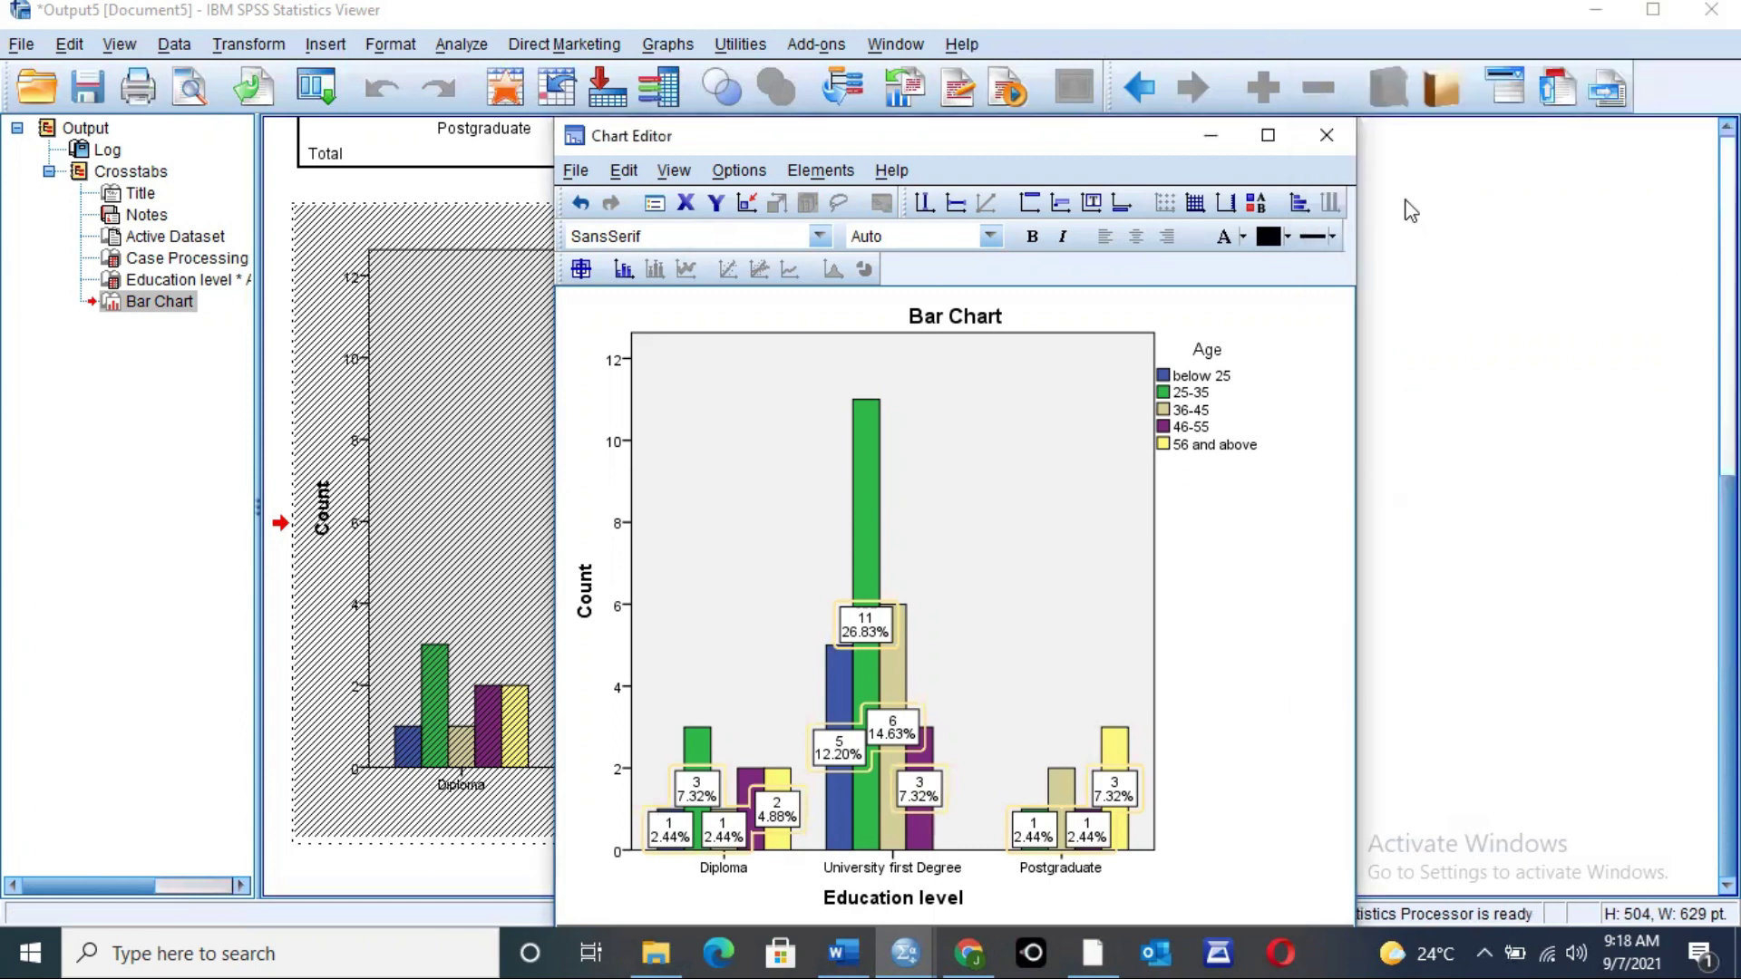
left_click(1324, 135)
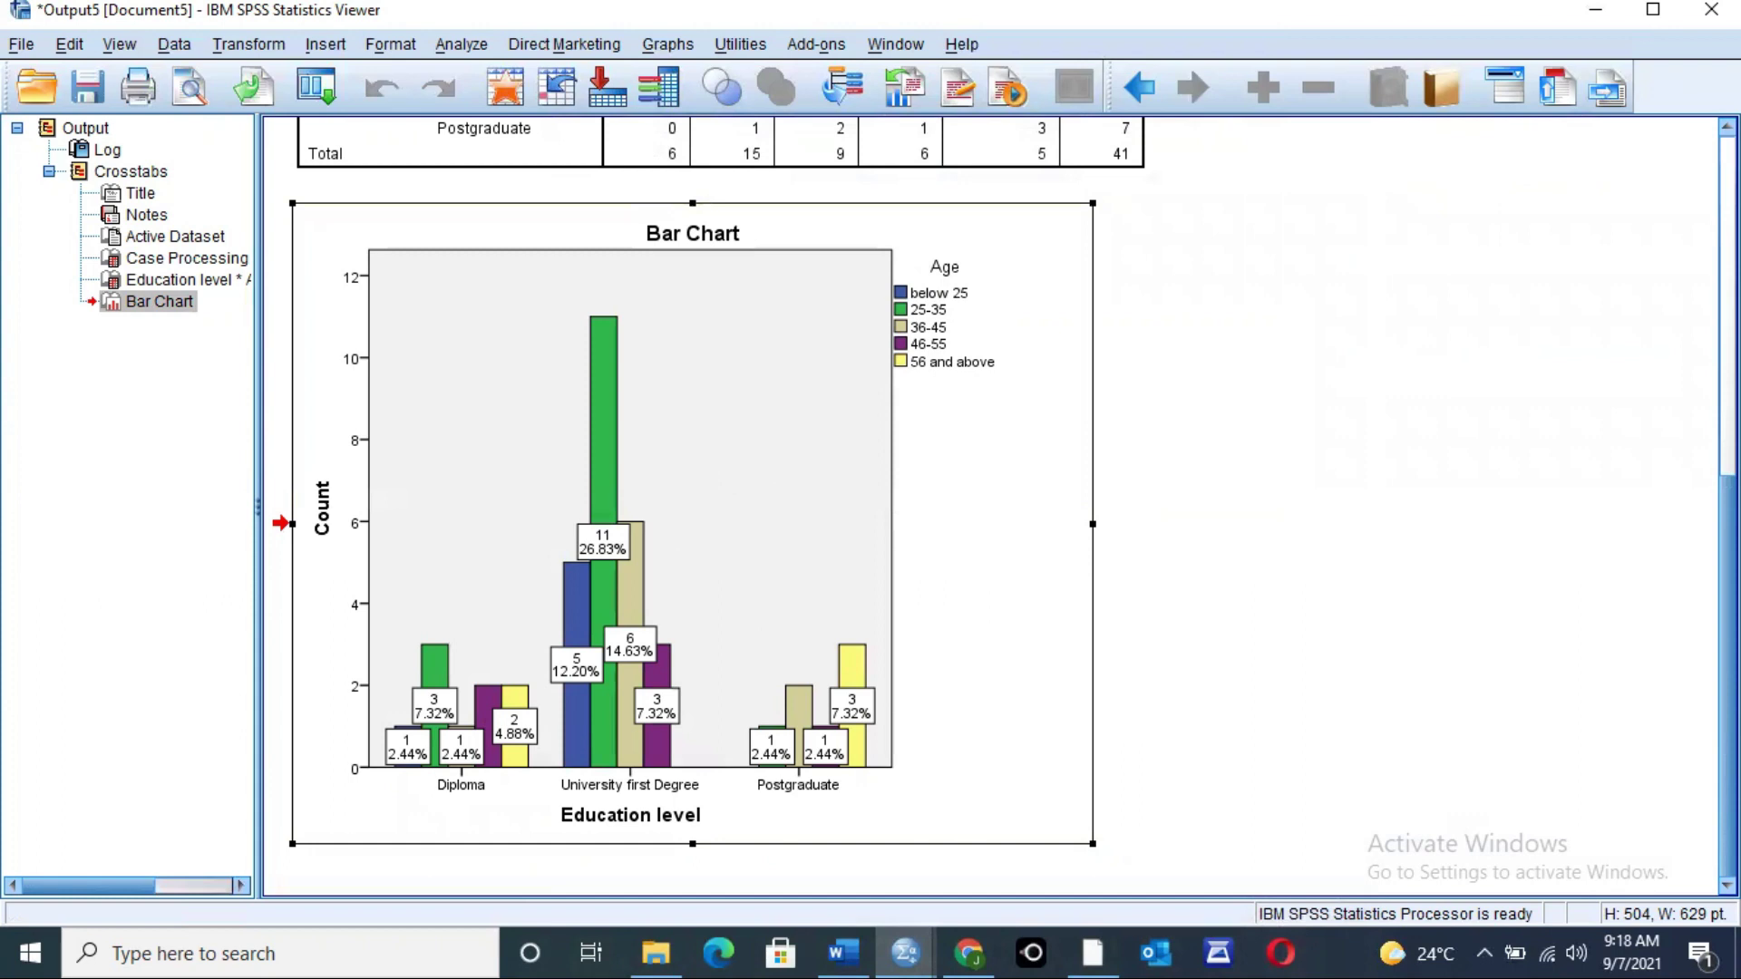
Step: Compare the count and percent labels on the bar chart with the Education level by Age crosstabulation table
scroll(1685, 433, "up", 5)
scroll(1685, 436, "down", 2)
scroll(1691, 486, "down", 1)
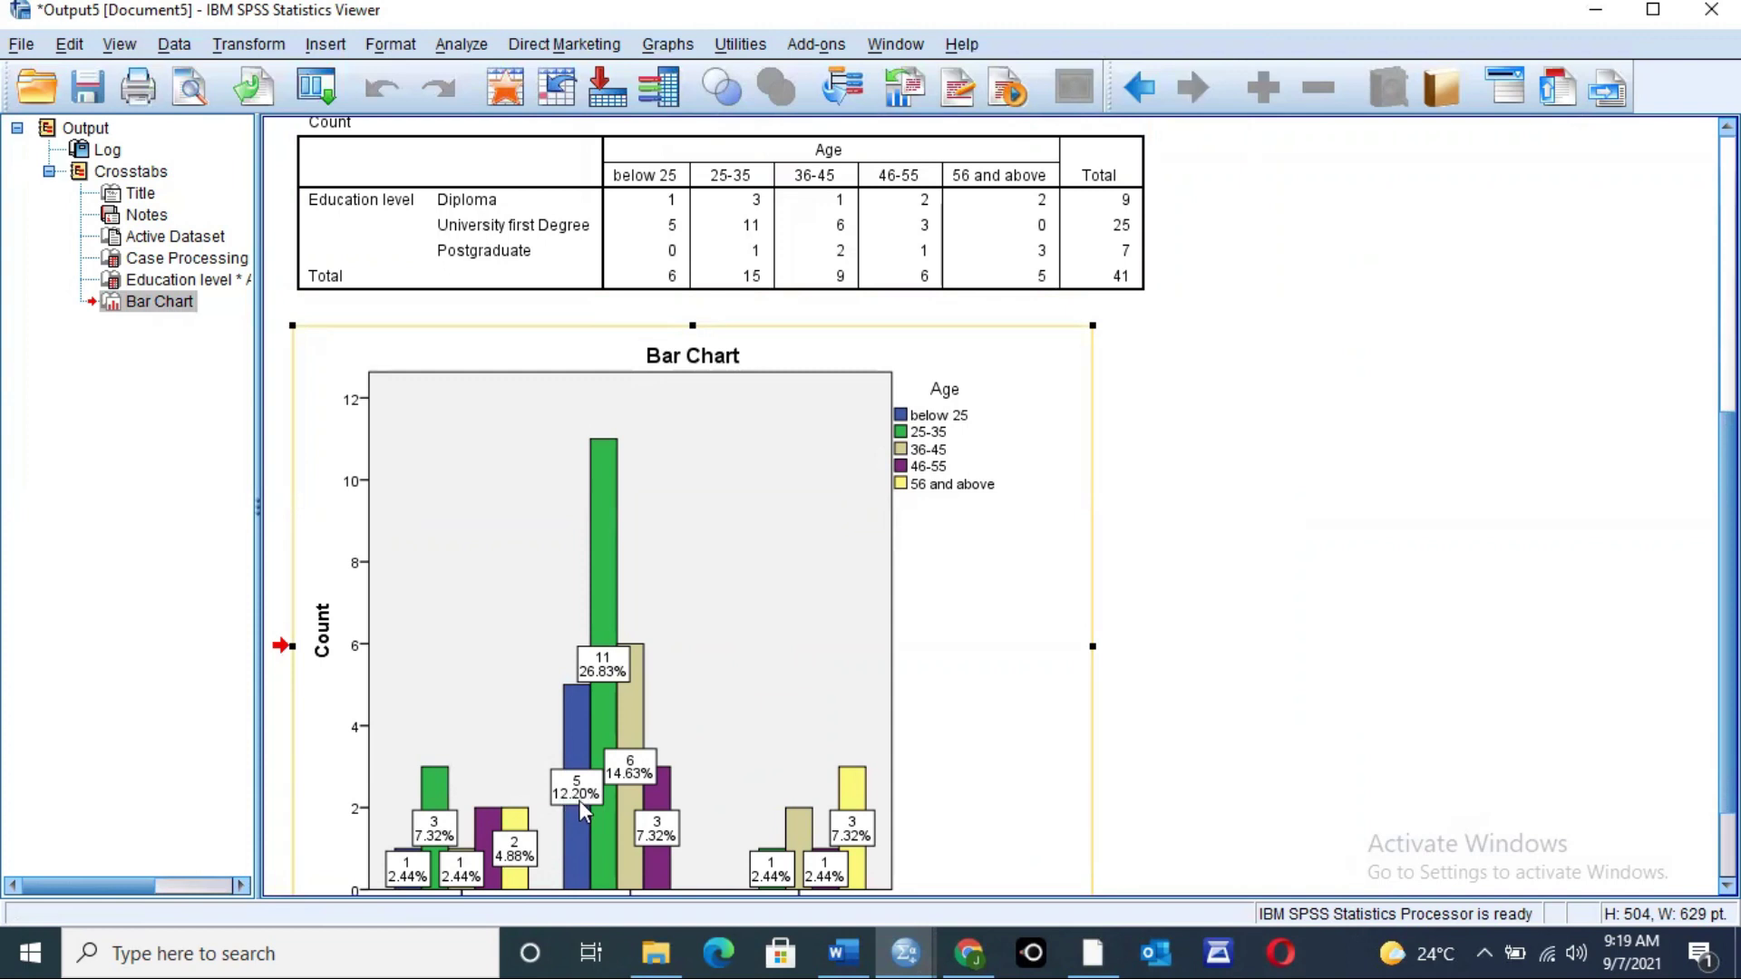
scroll(578, 800, "up", 1)
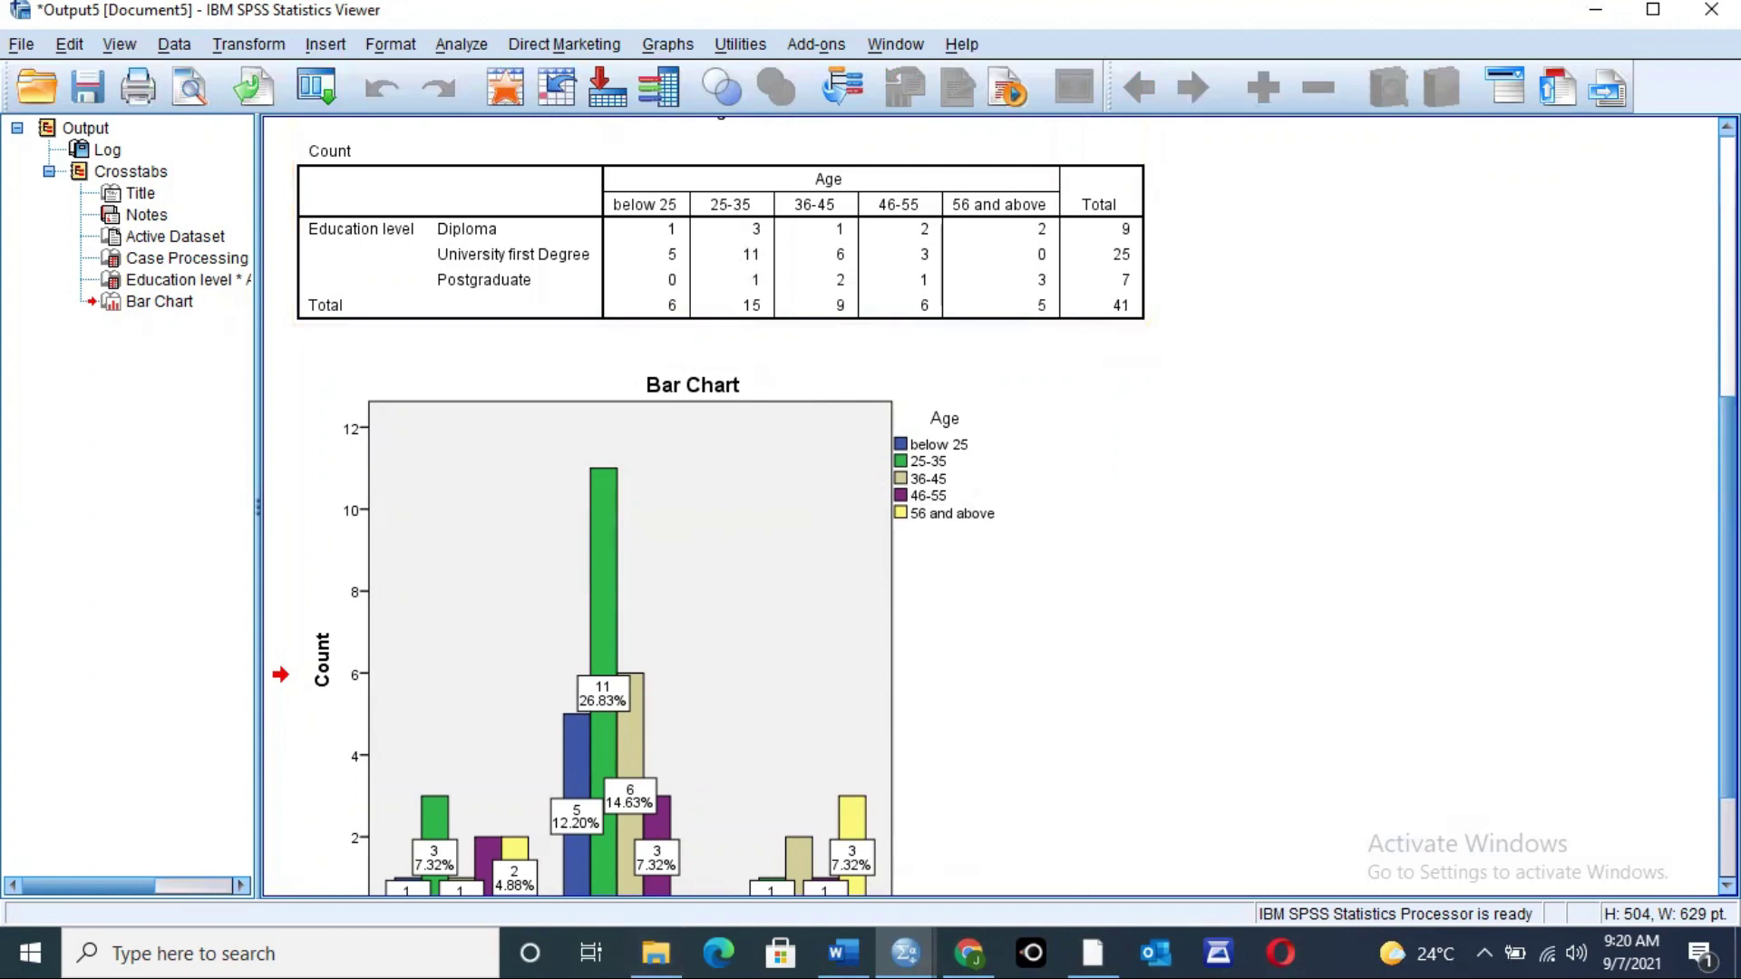
scroll(791, 830, "down", 2)
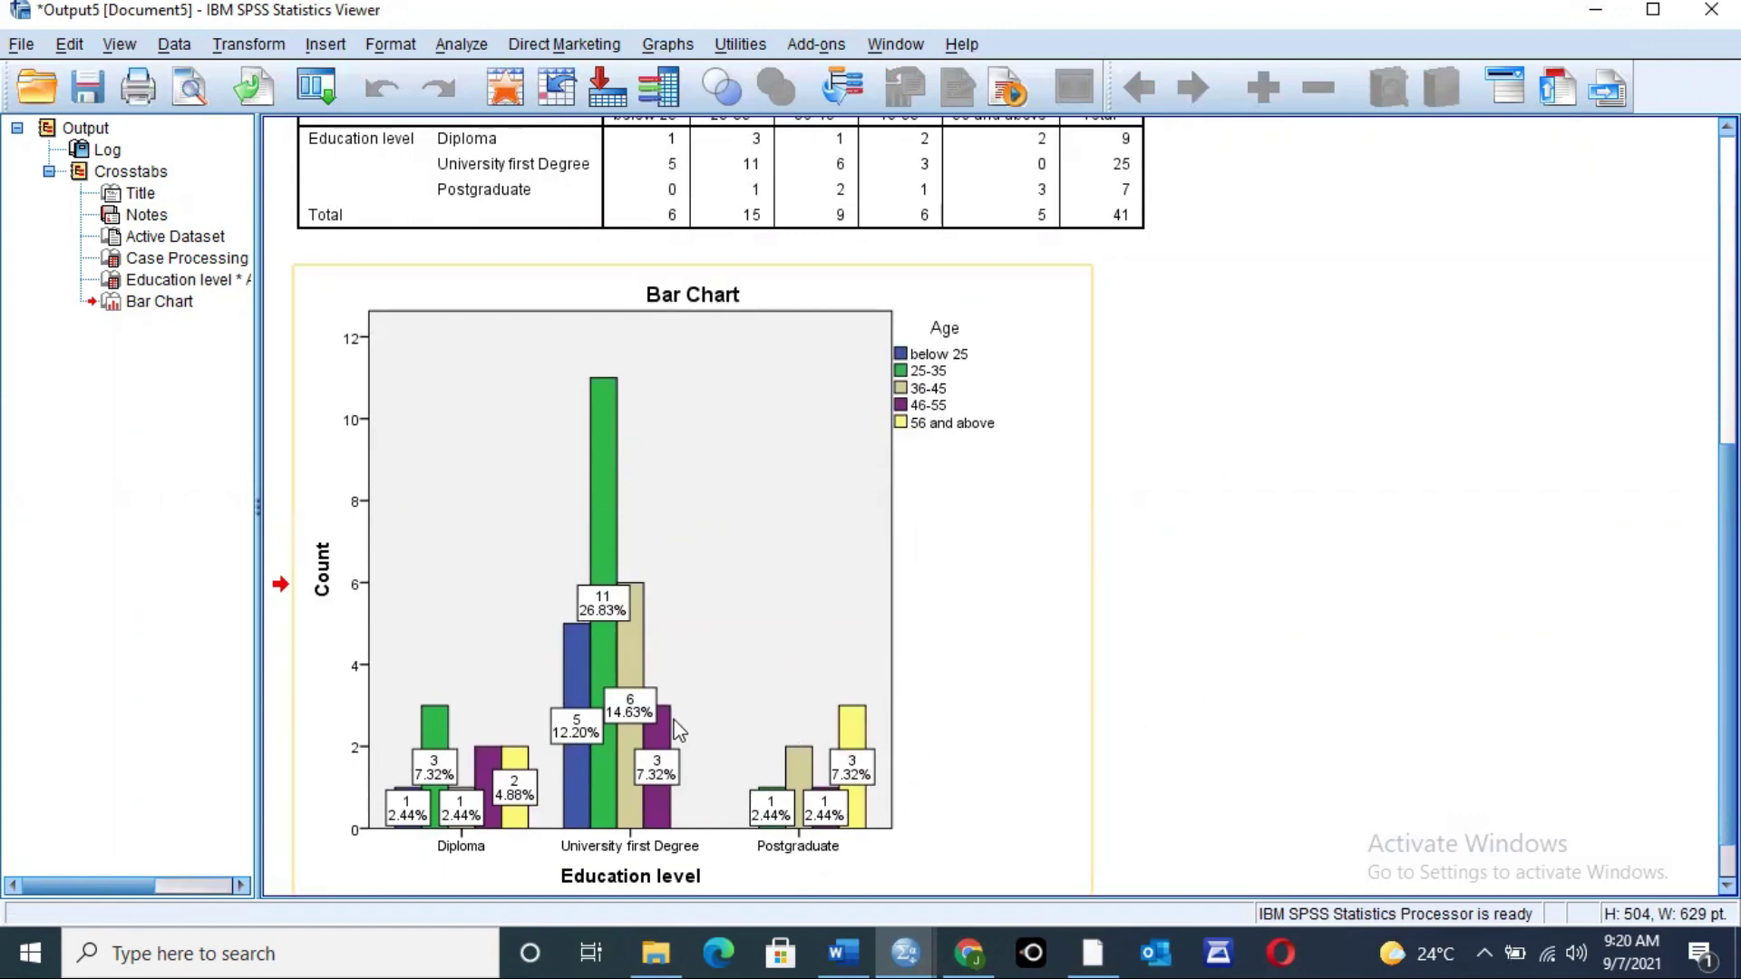
scroll(997, 507, "up", 4)
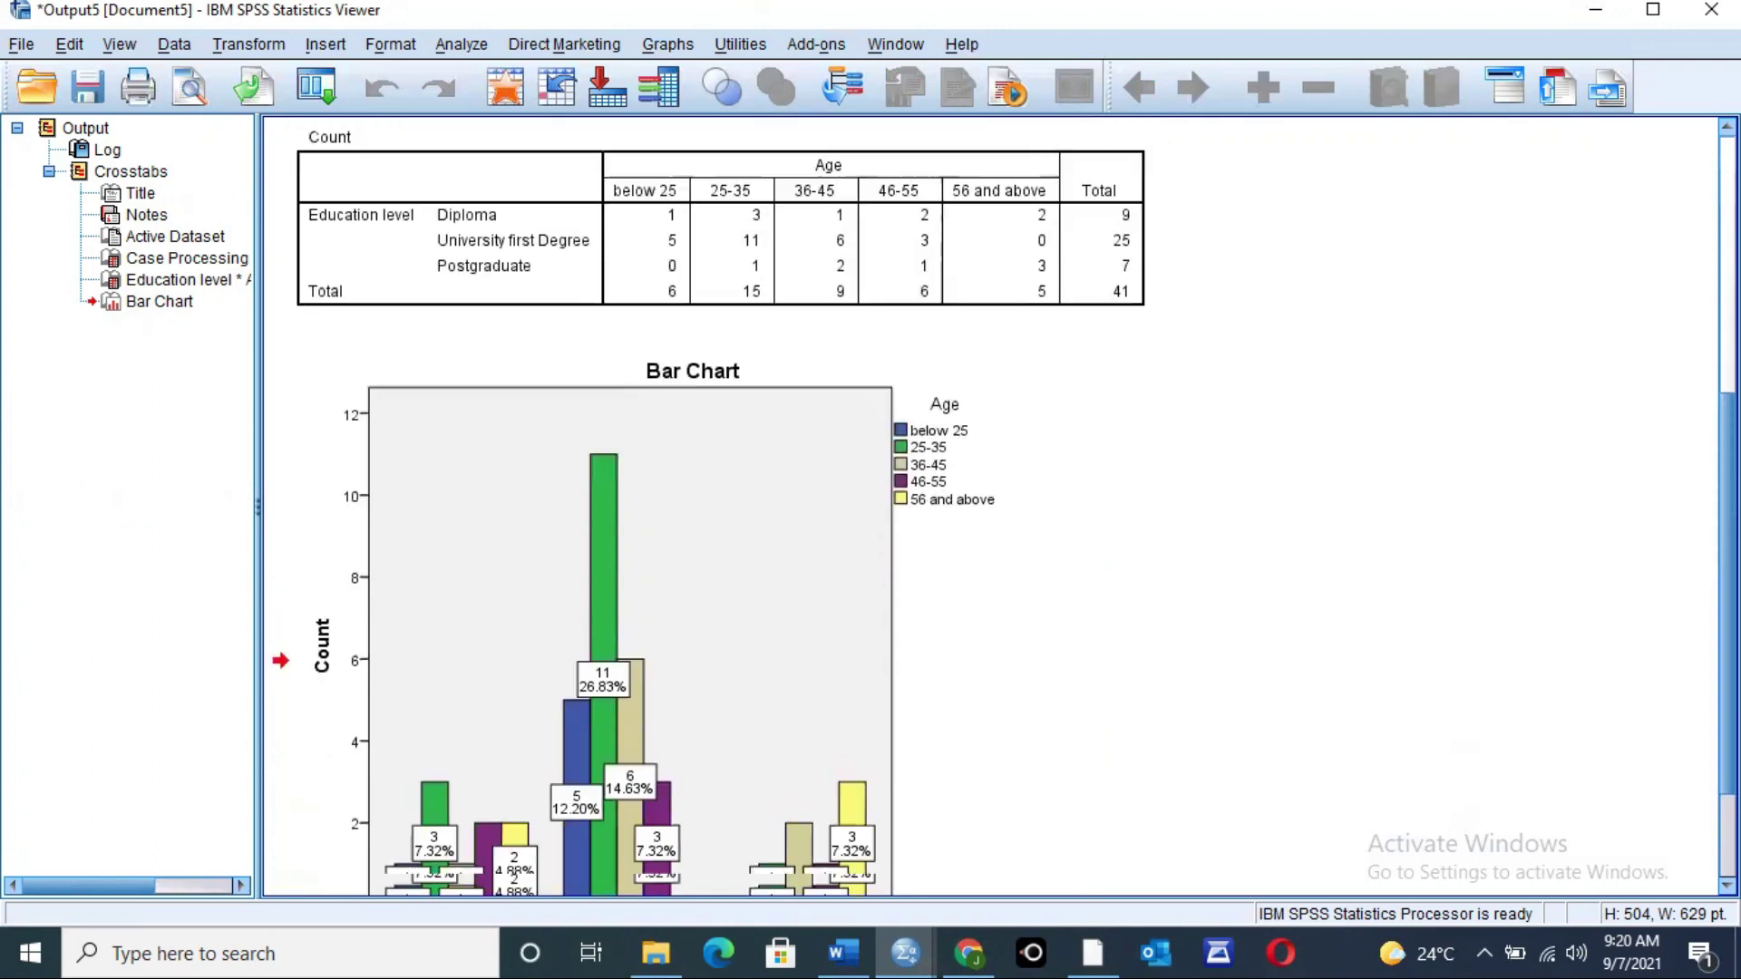
scroll(997, 508, "down", 5)
scroll(997, 507, "up", 5)
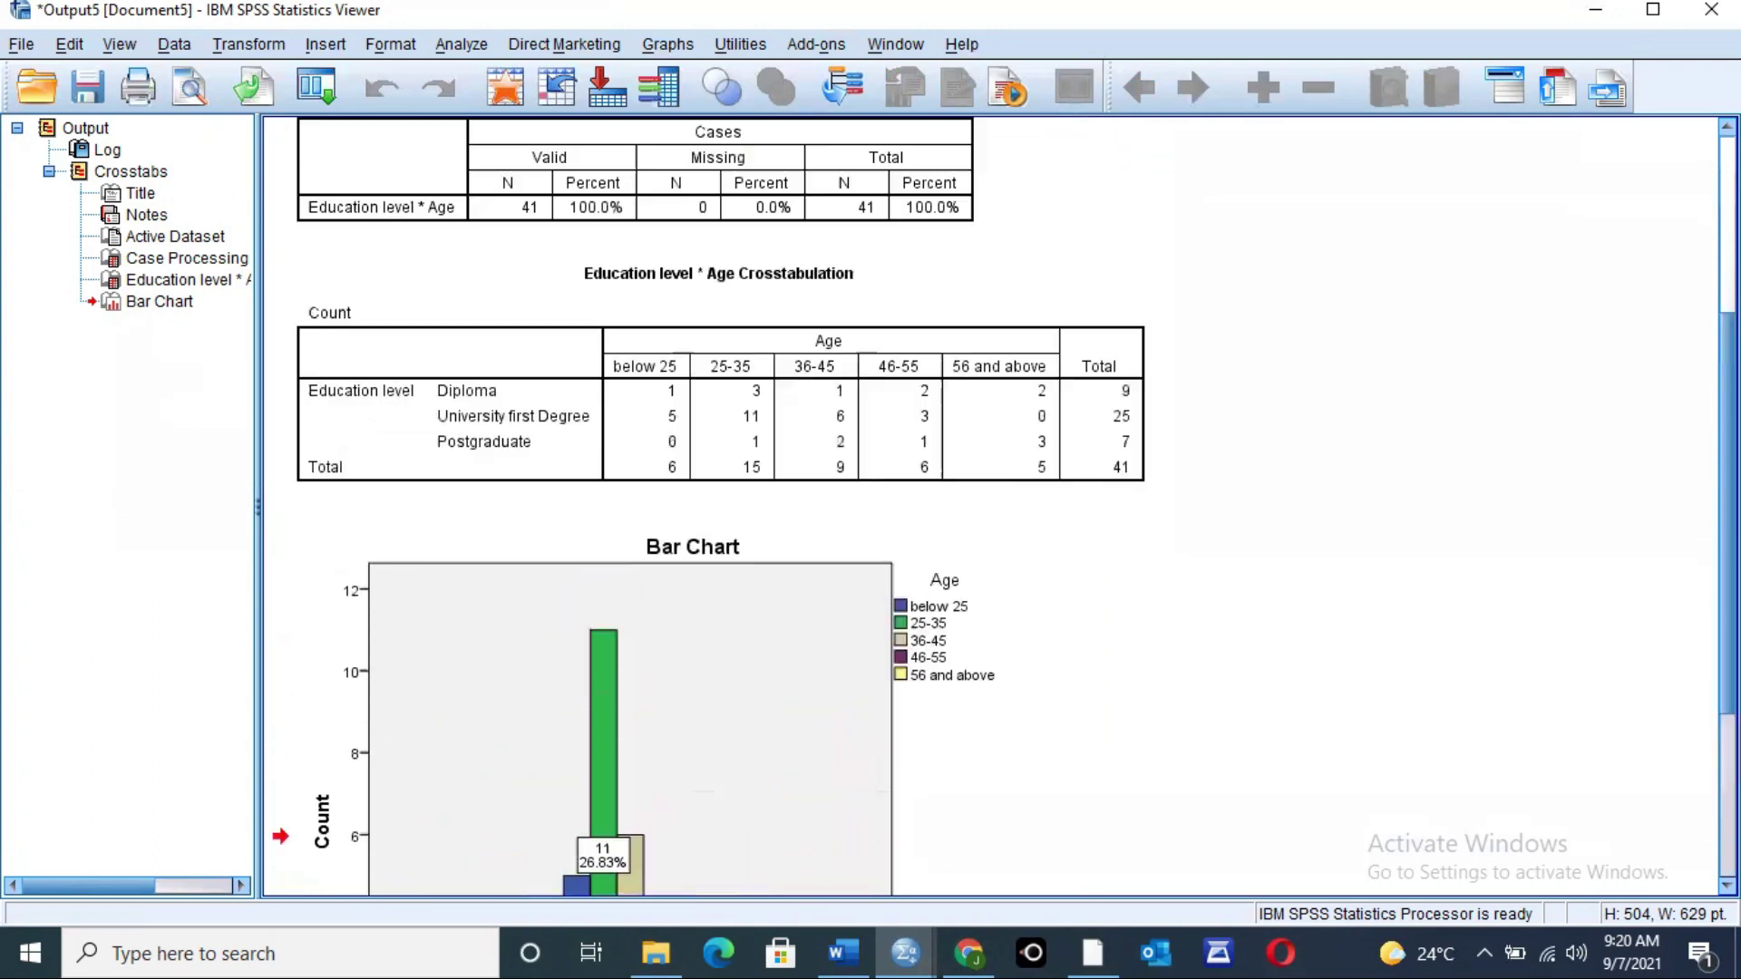
scroll(997, 507, "down", 6)
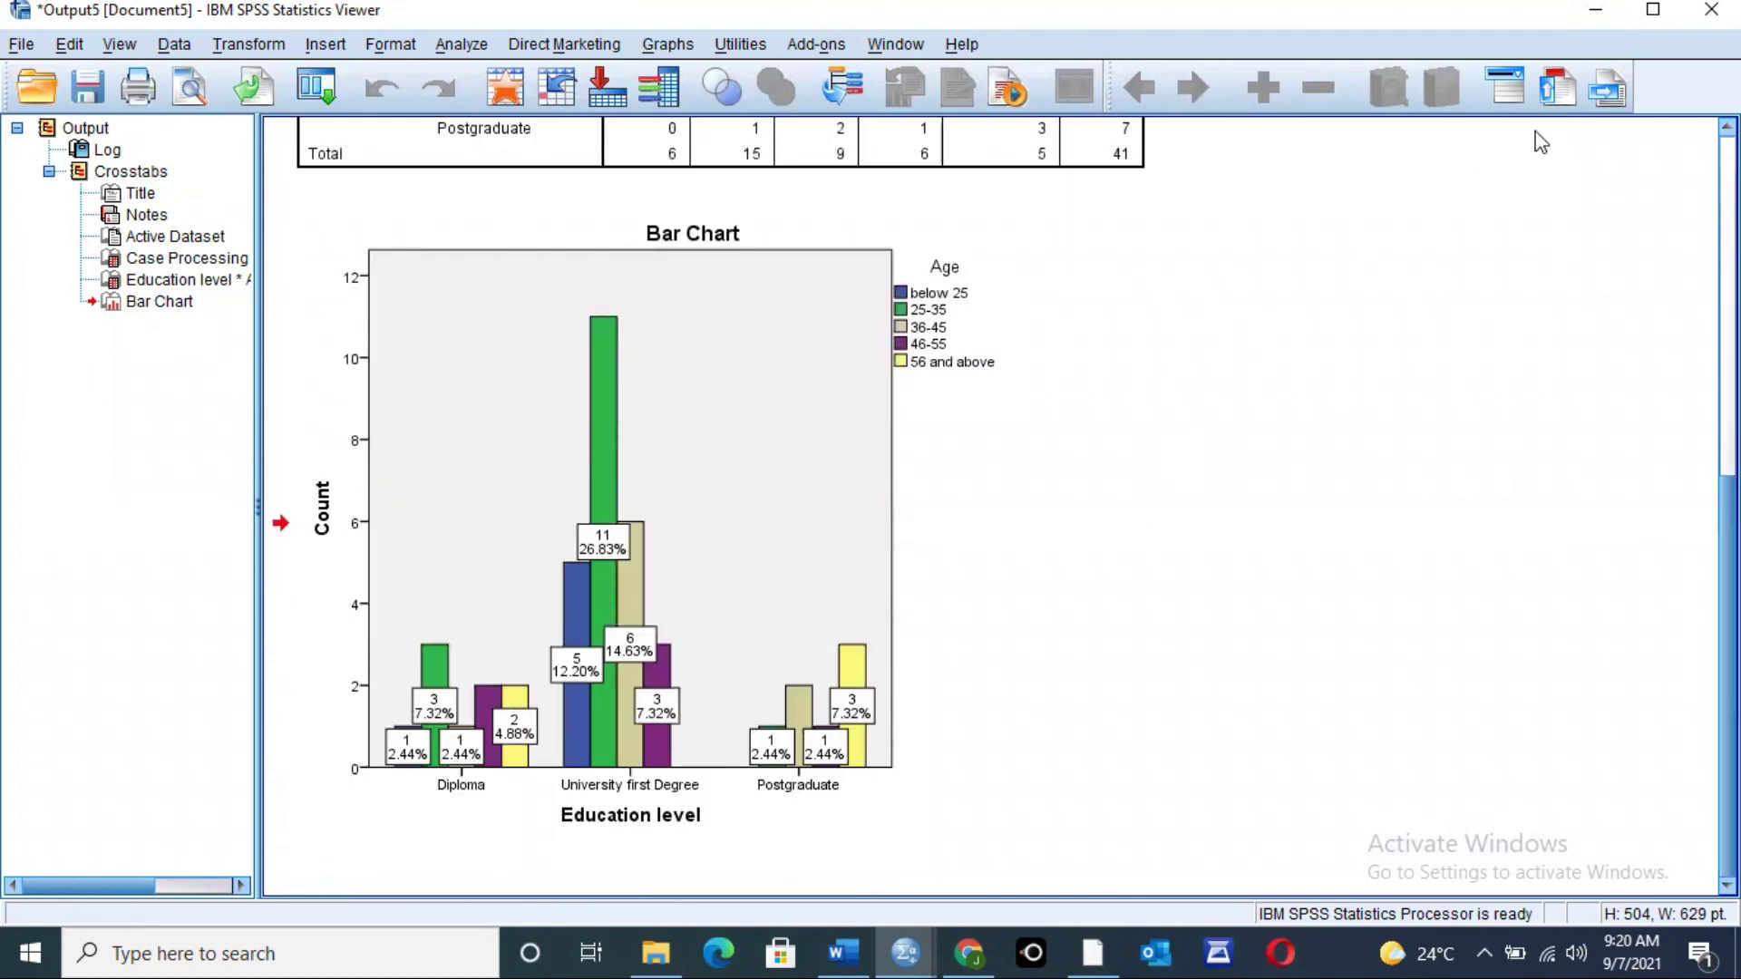
Step: Reopen the Crosstabs setup from the data editor and remove Education level from the rows and Age from the columns
left_click(1532, 65)
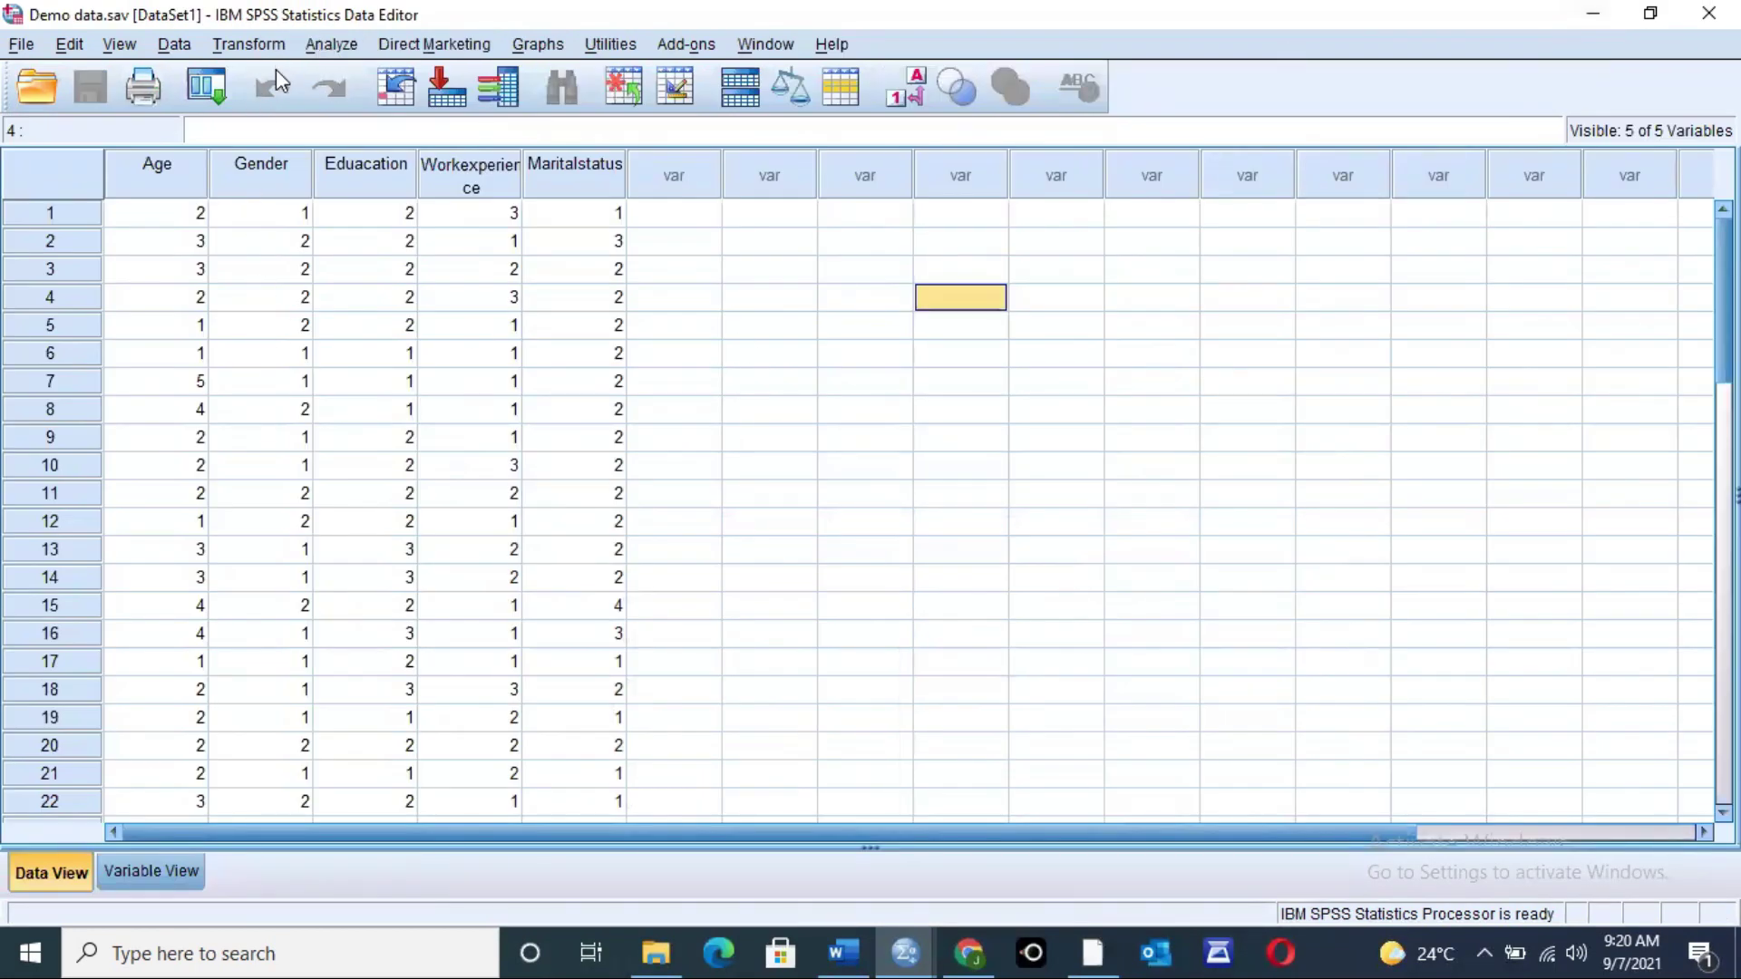
left_click(330, 47)
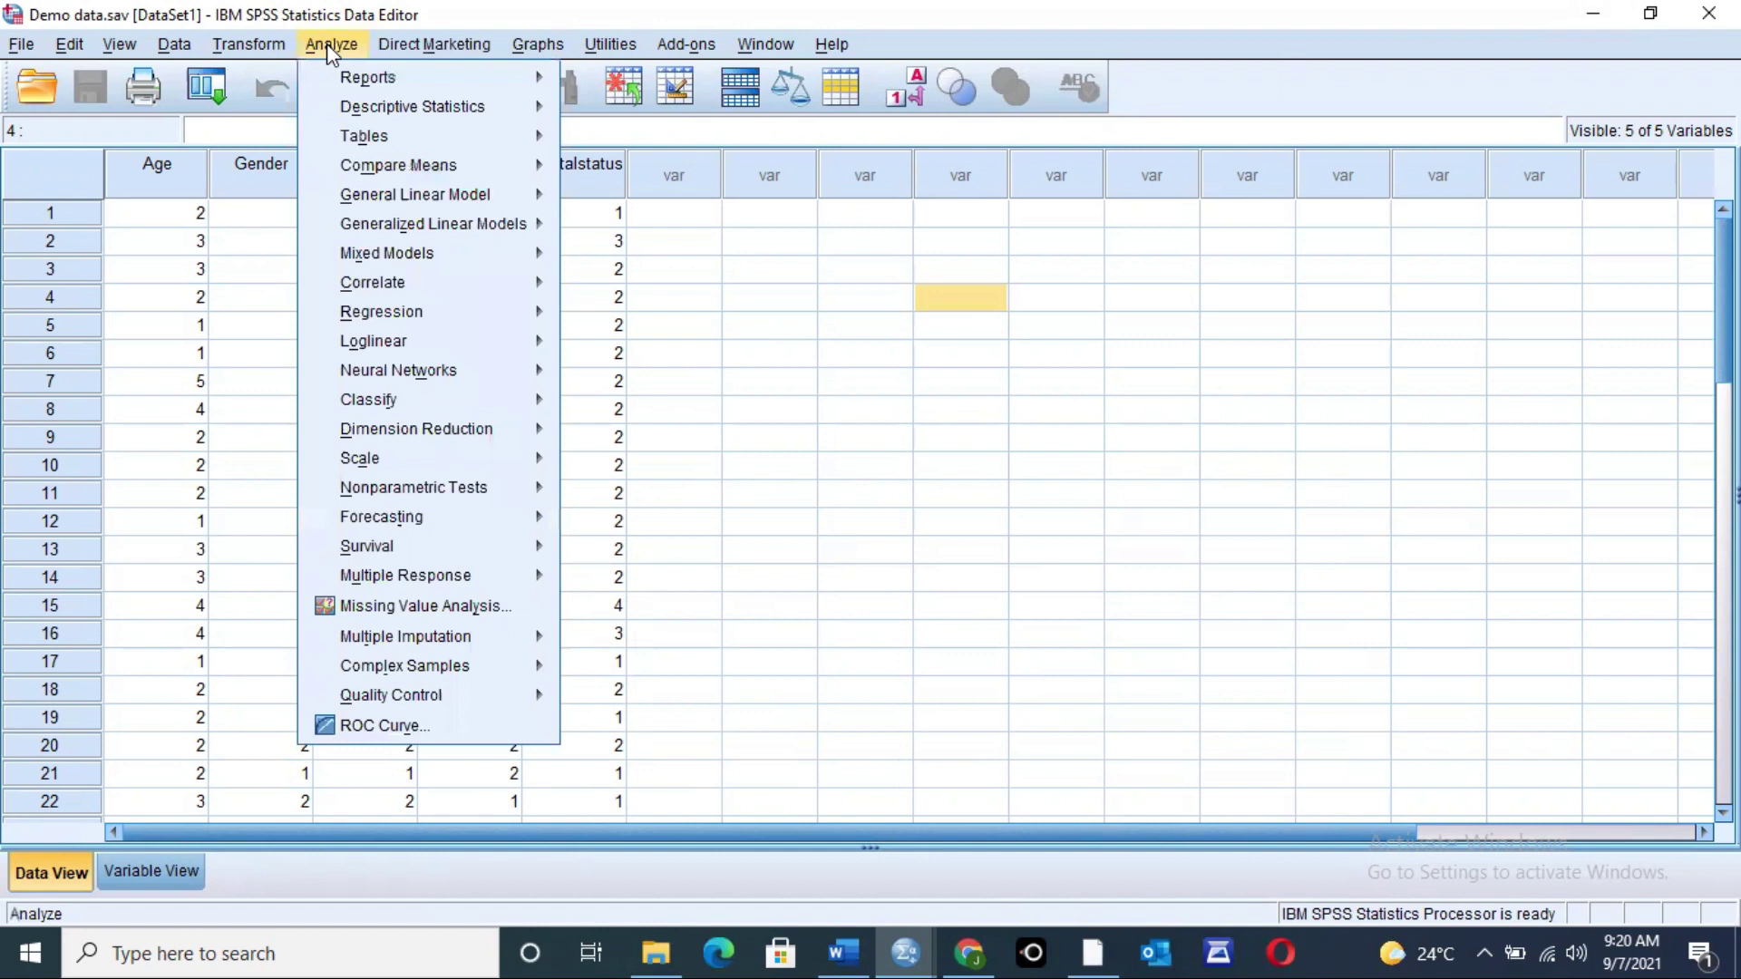
mouse_move(450, 113)
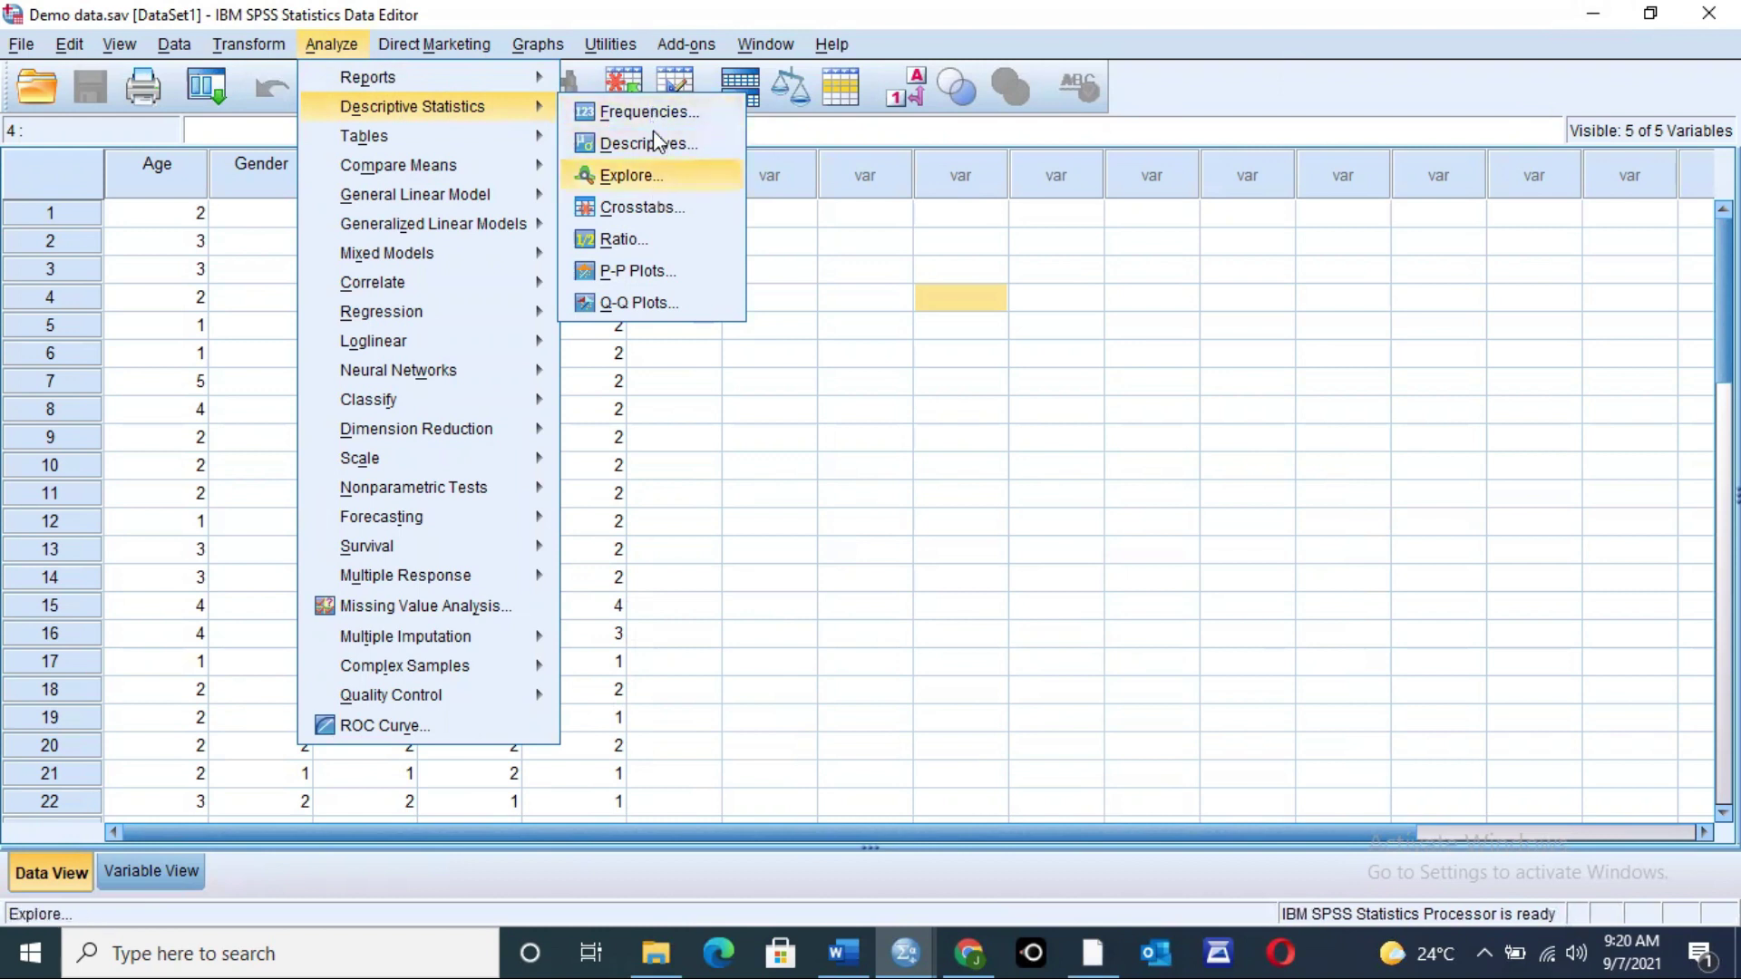
left_click(675, 211)
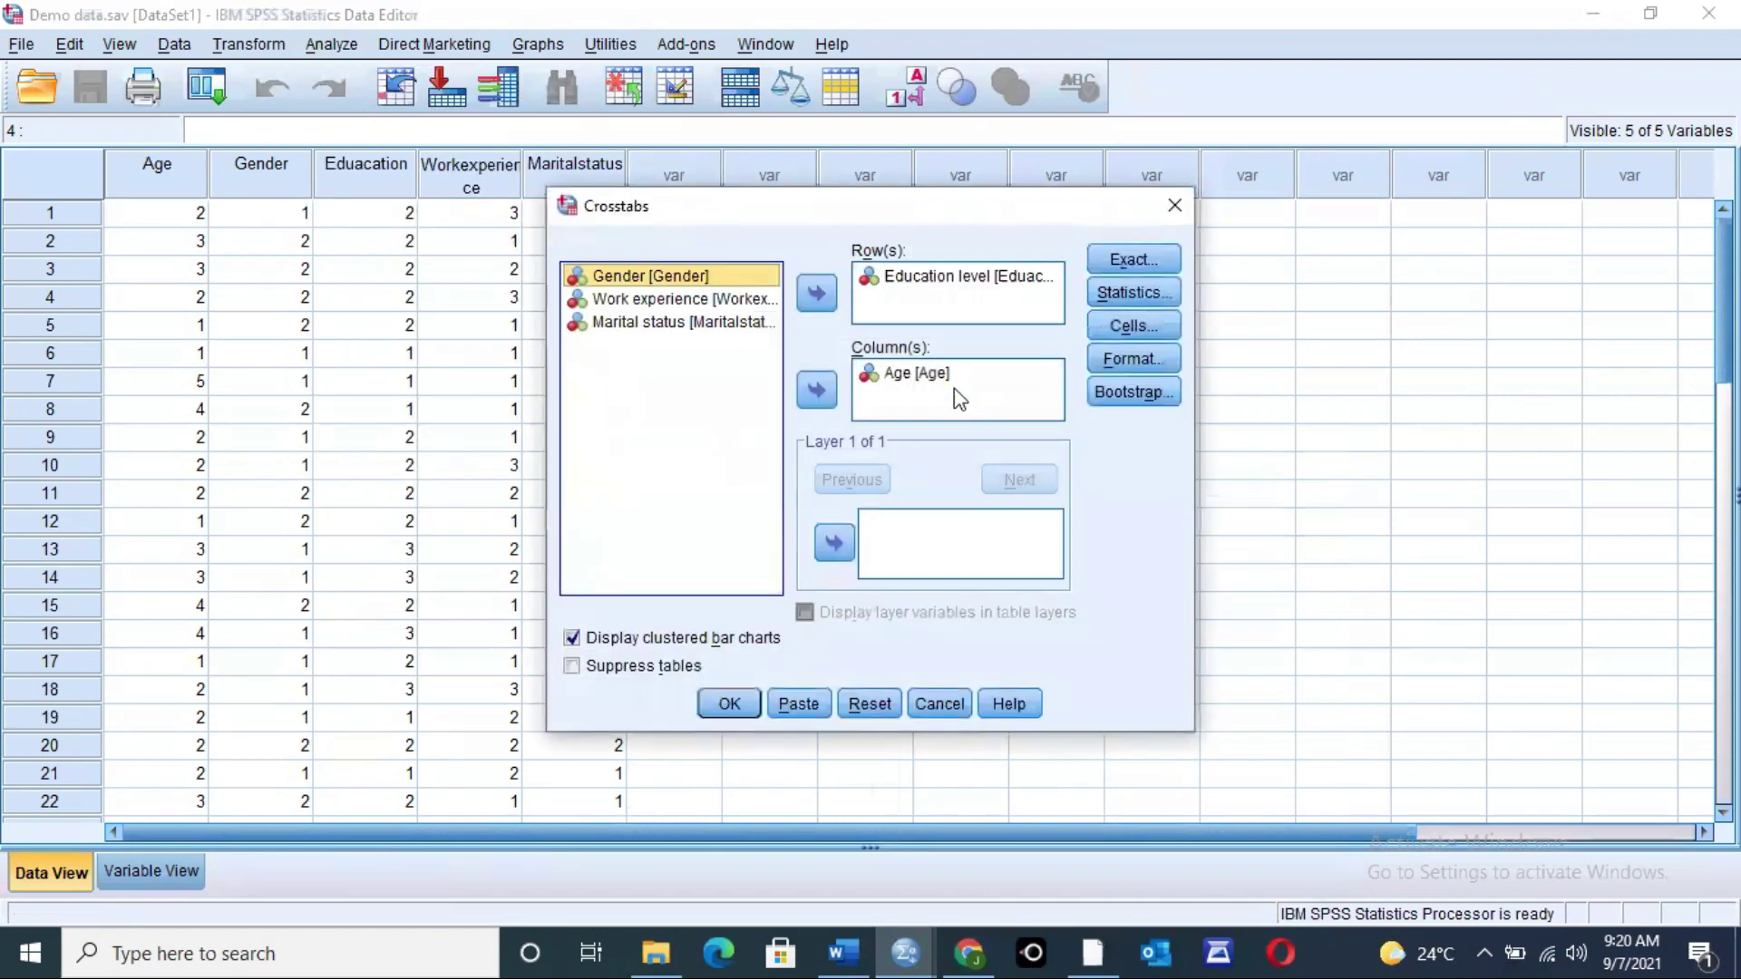
left_click(950, 281)
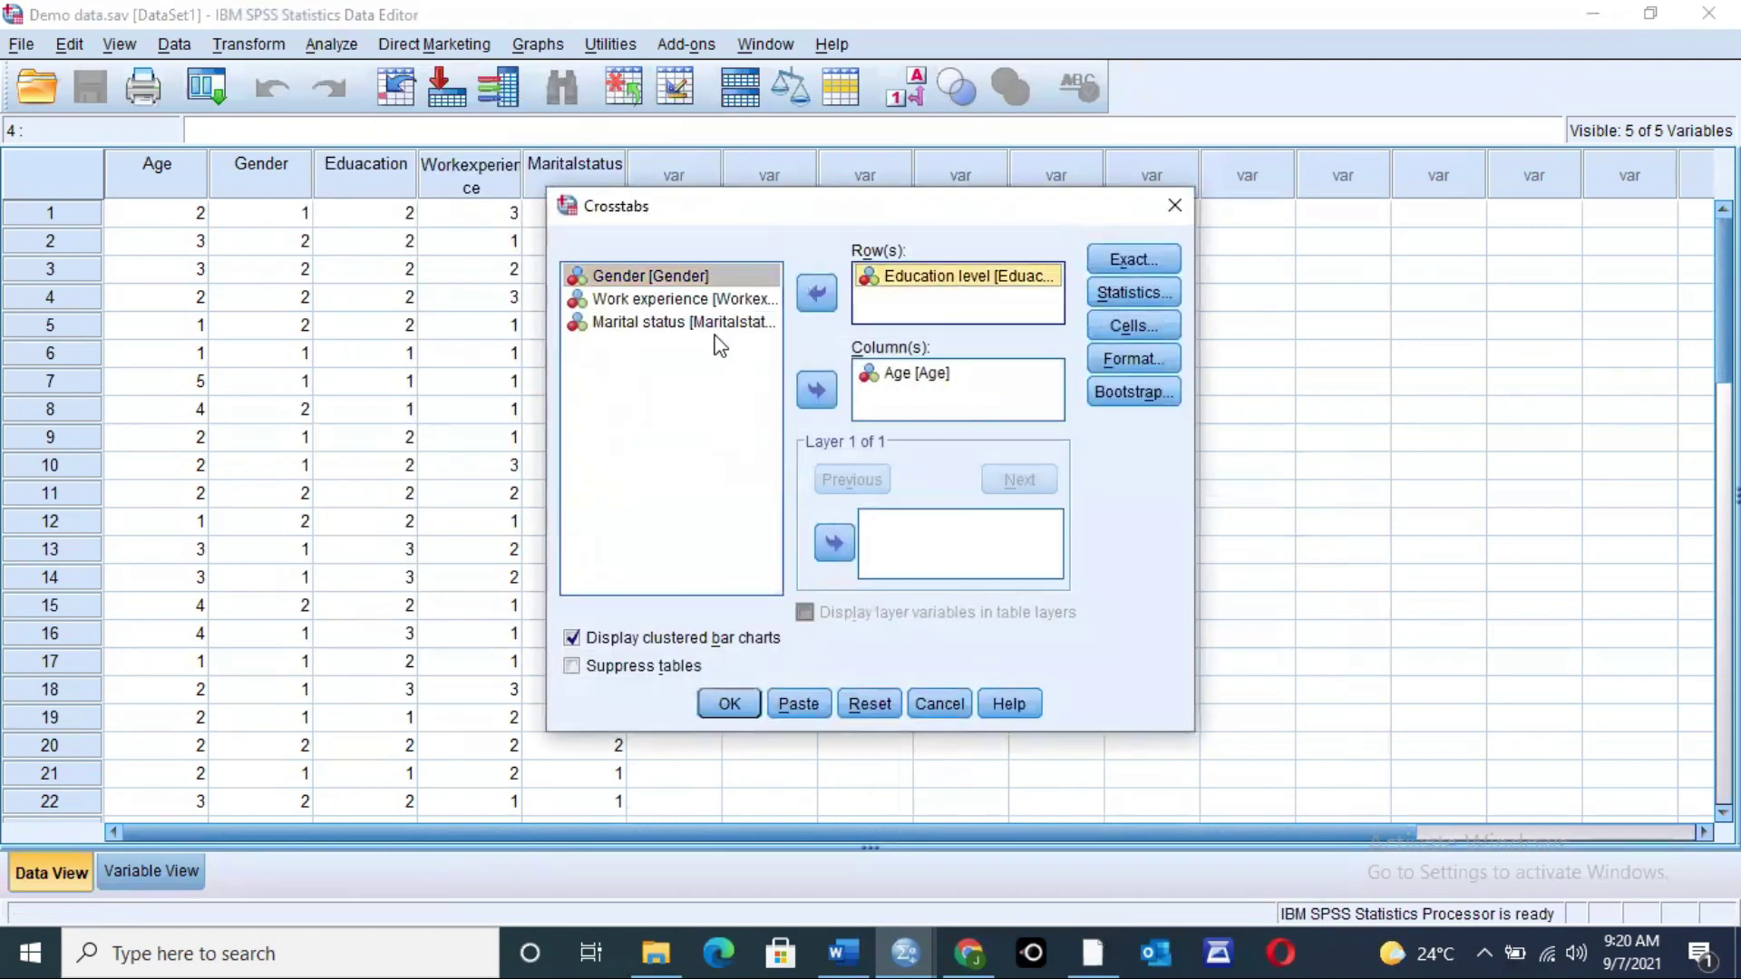
left_click(816, 294)
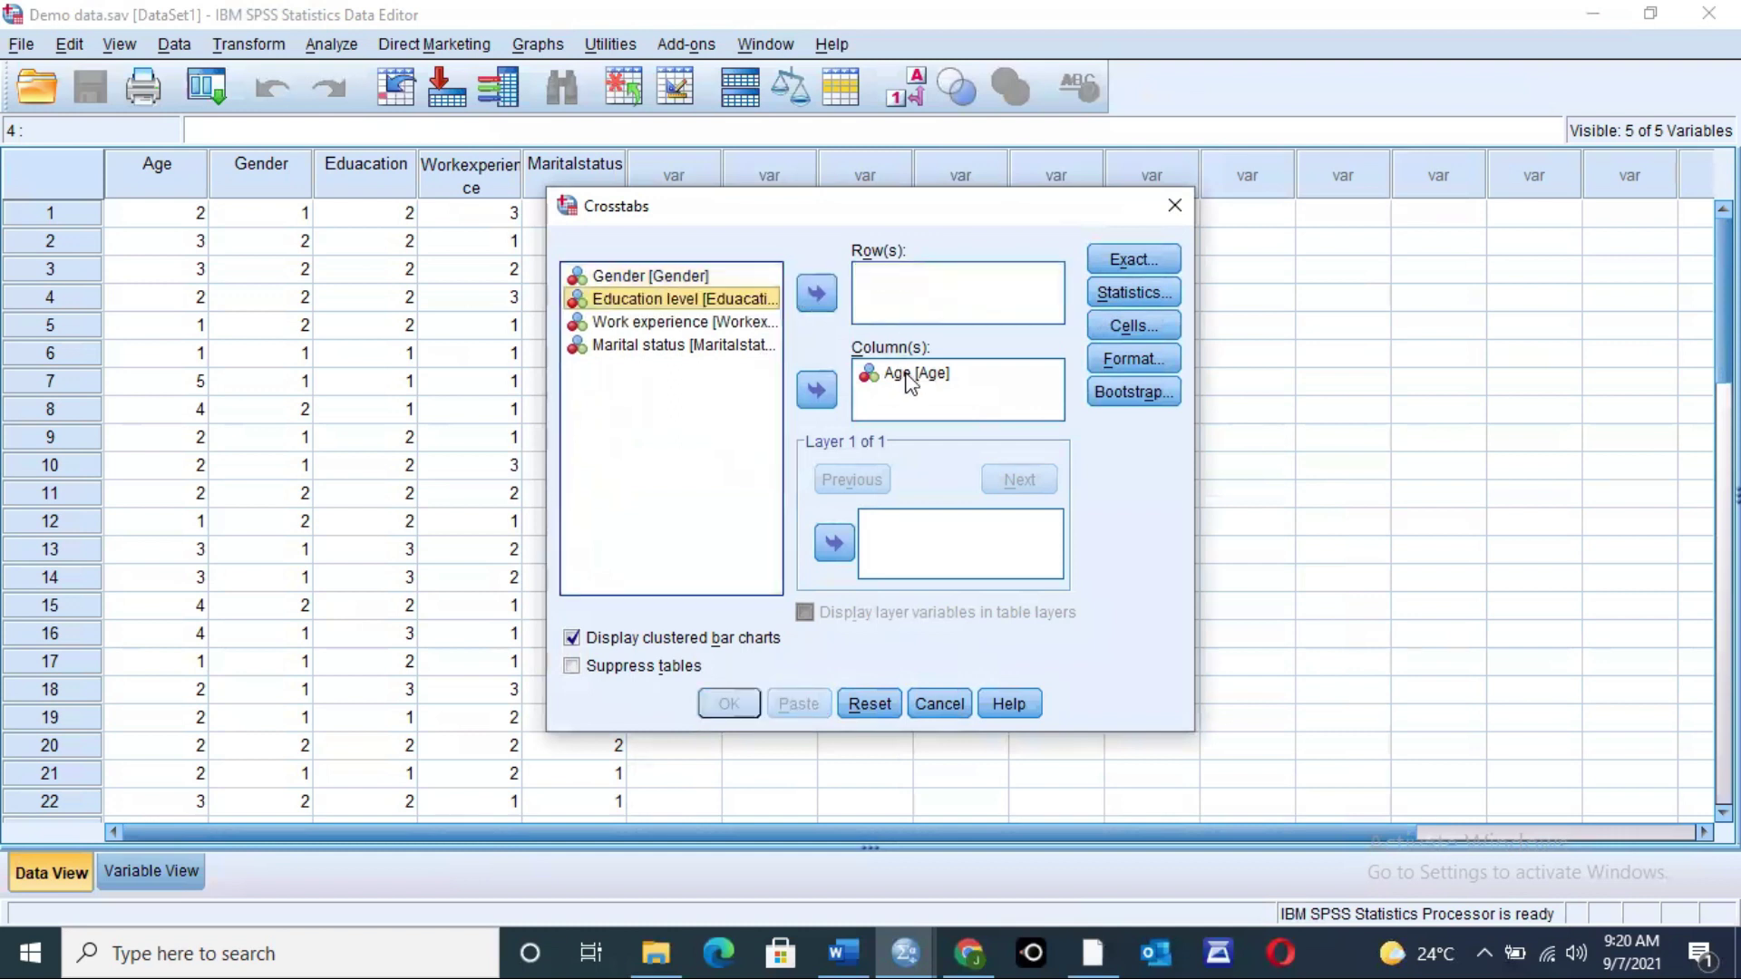
left_click(907, 375)
left_click(820, 392)
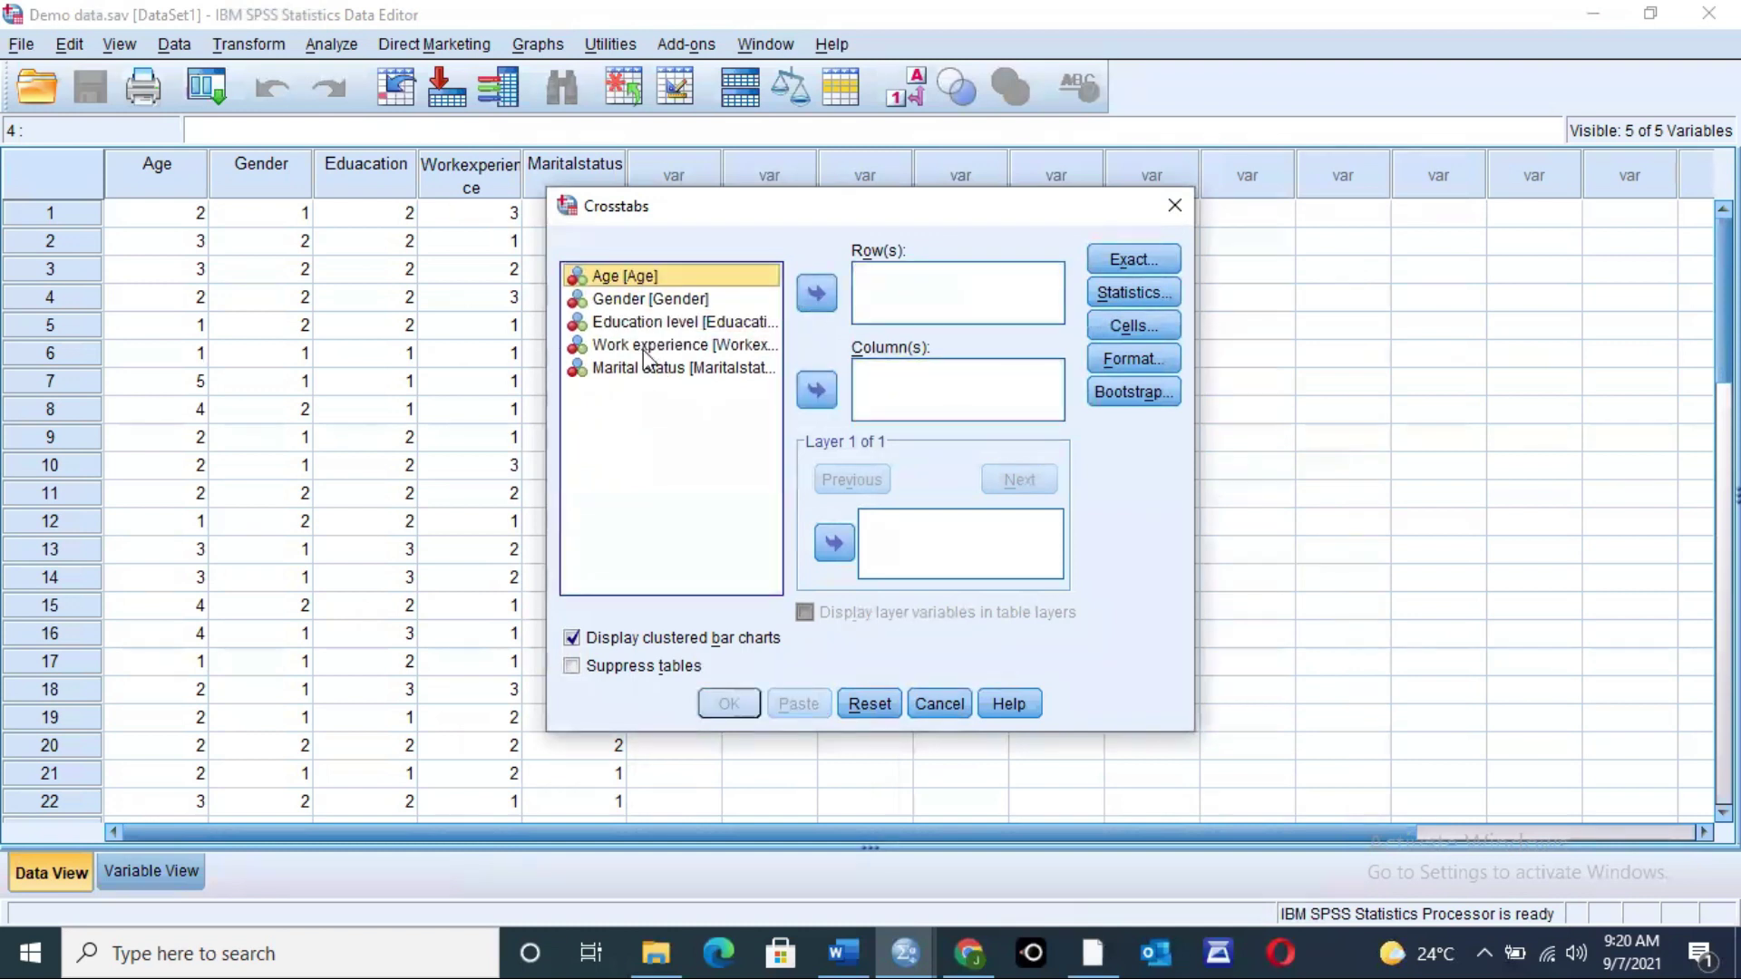
Step: Run a crosstabulation with Education level in the rows and Gender in the columns, keeping clustered bar charts displayed
left_click(642, 300)
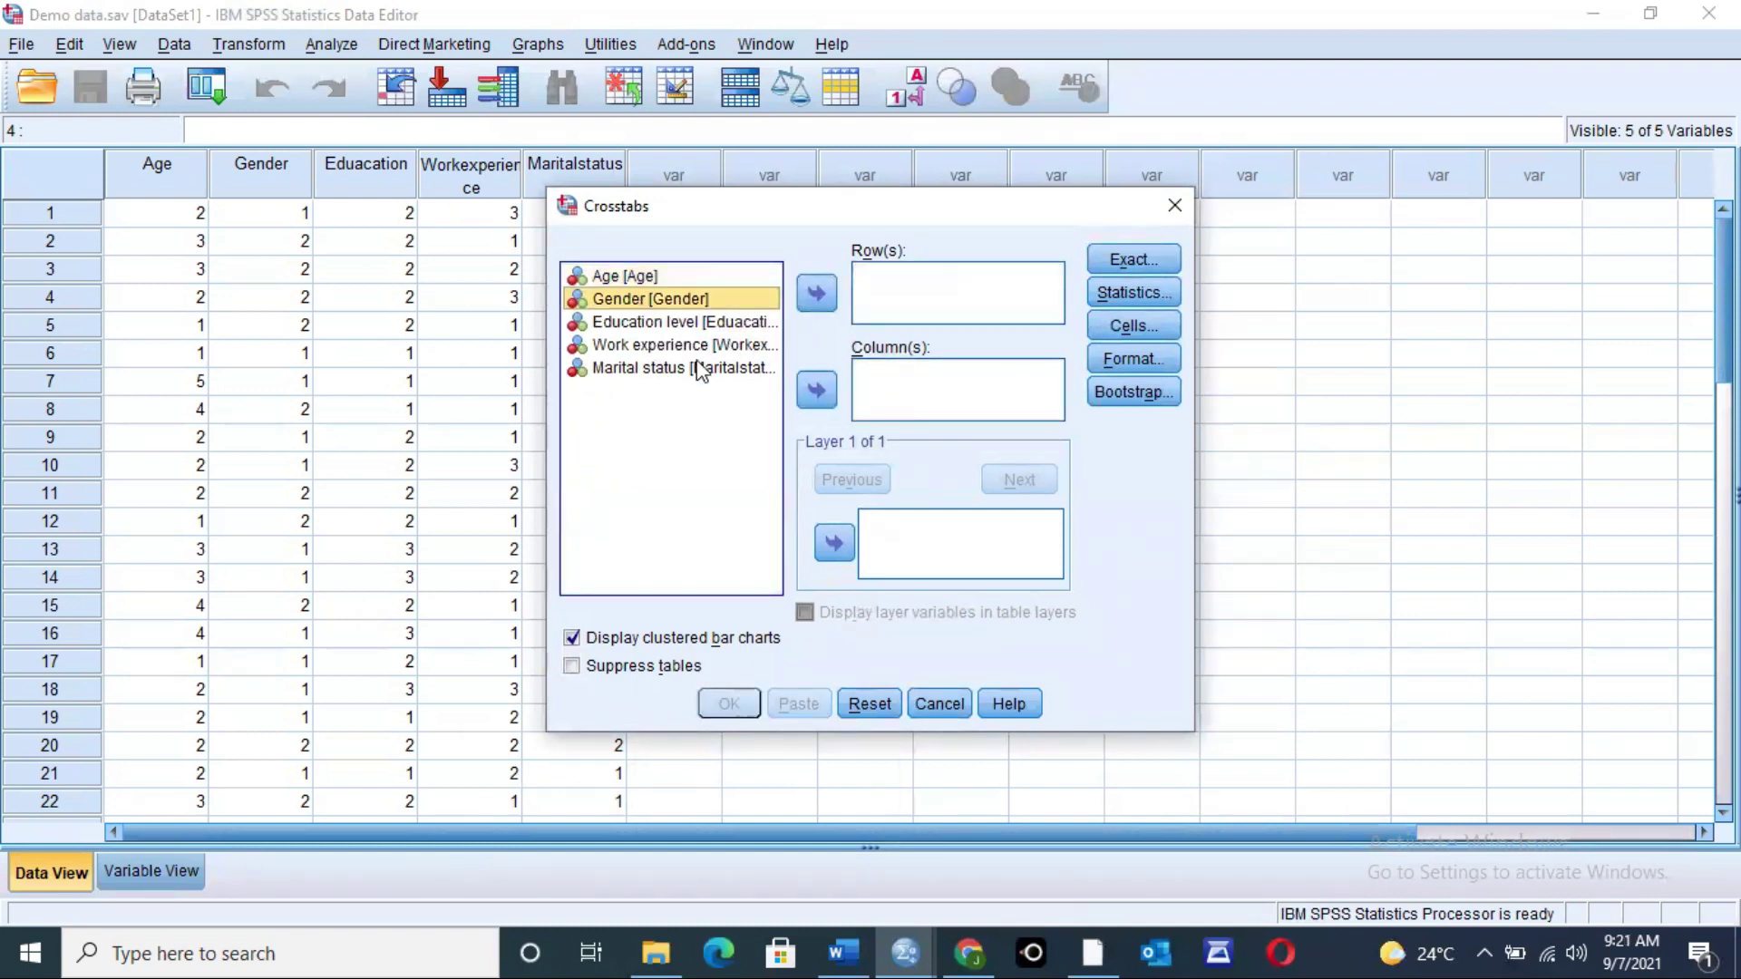
left_click(689, 323)
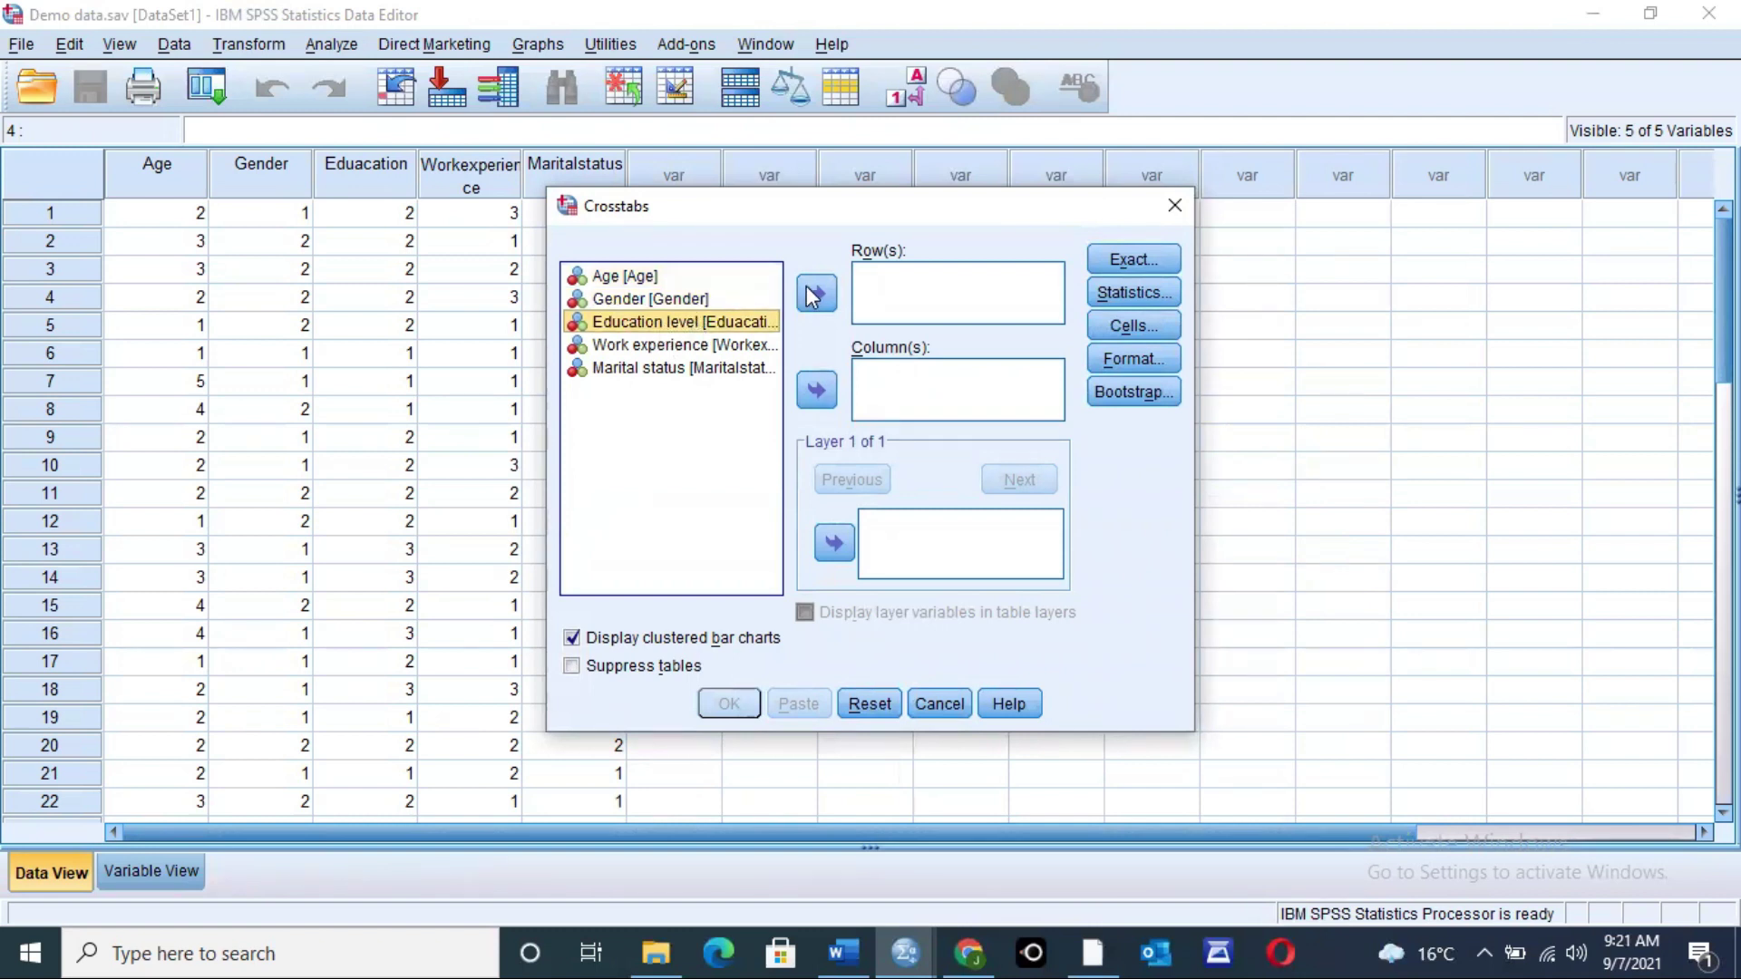
left_click(816, 295)
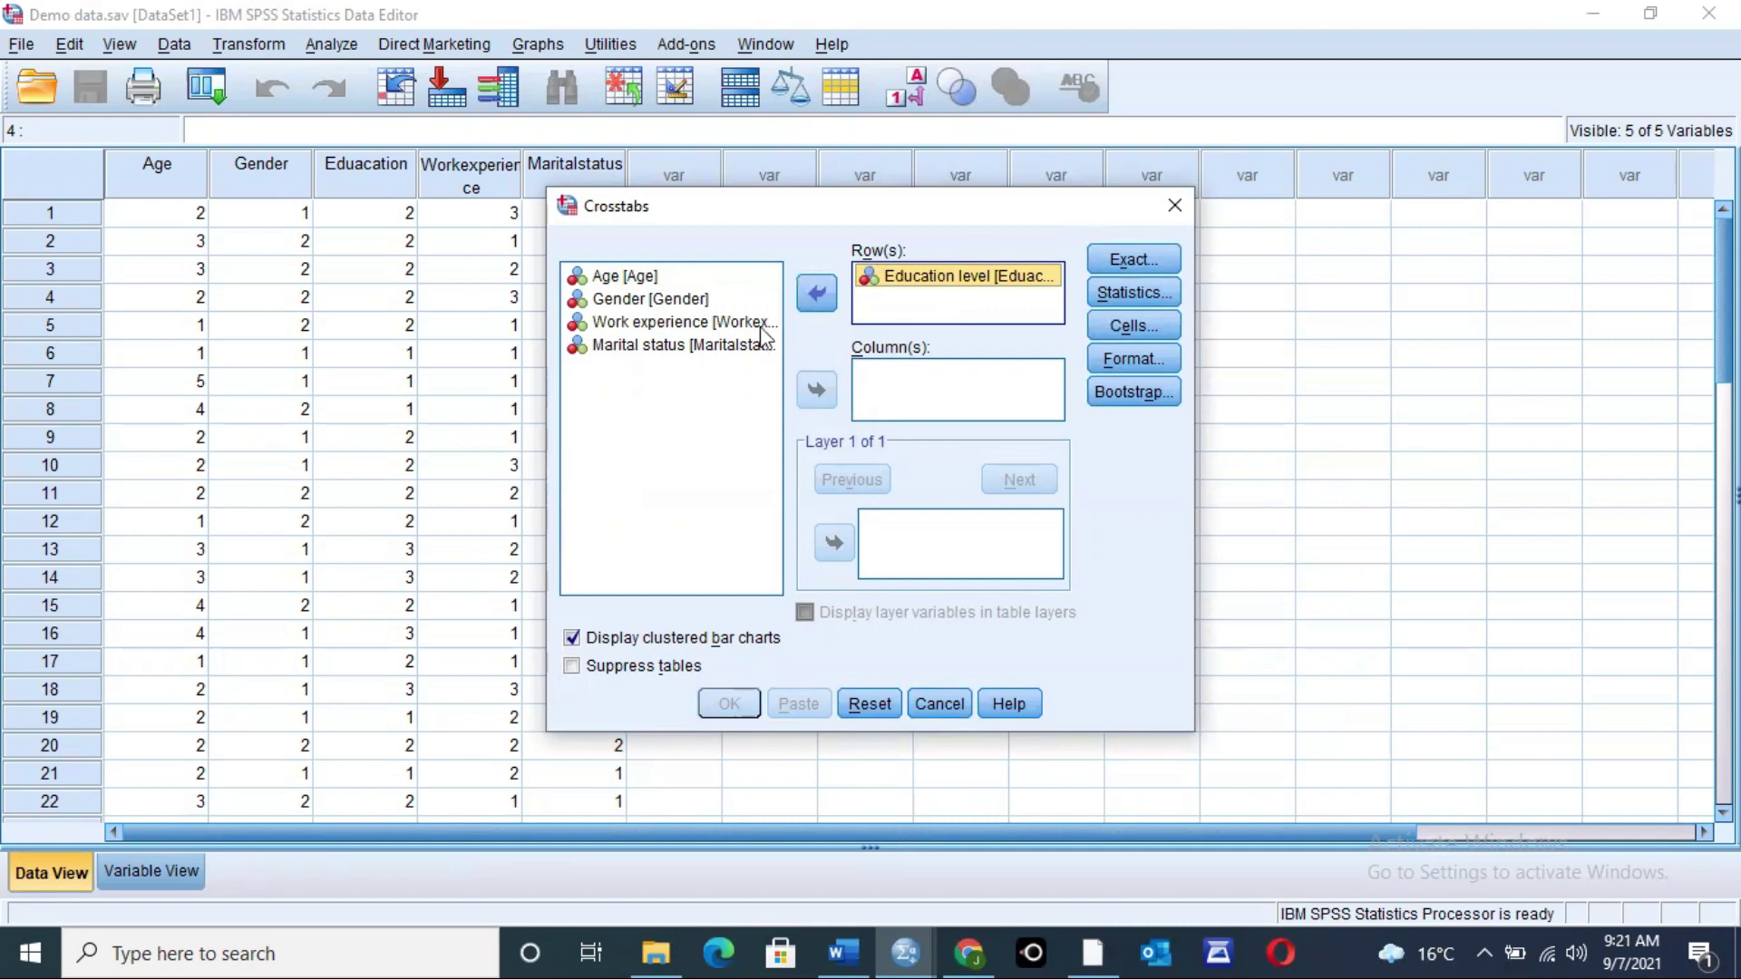
left_click(655, 299)
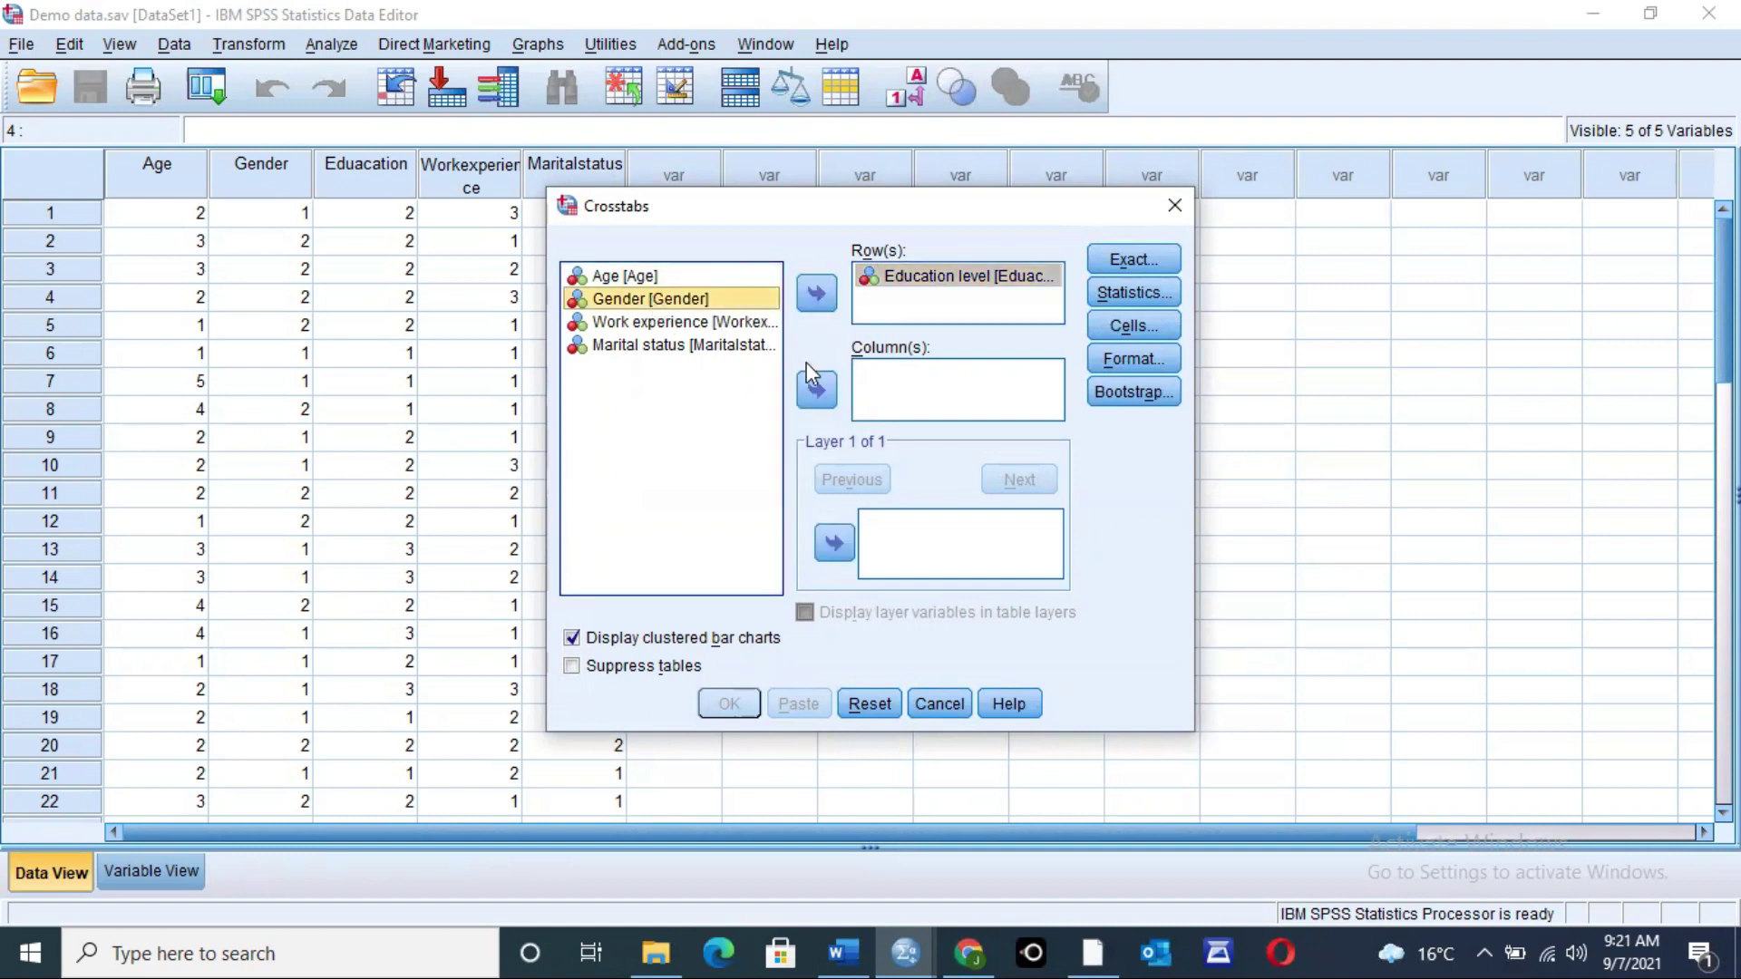
left_click(817, 392)
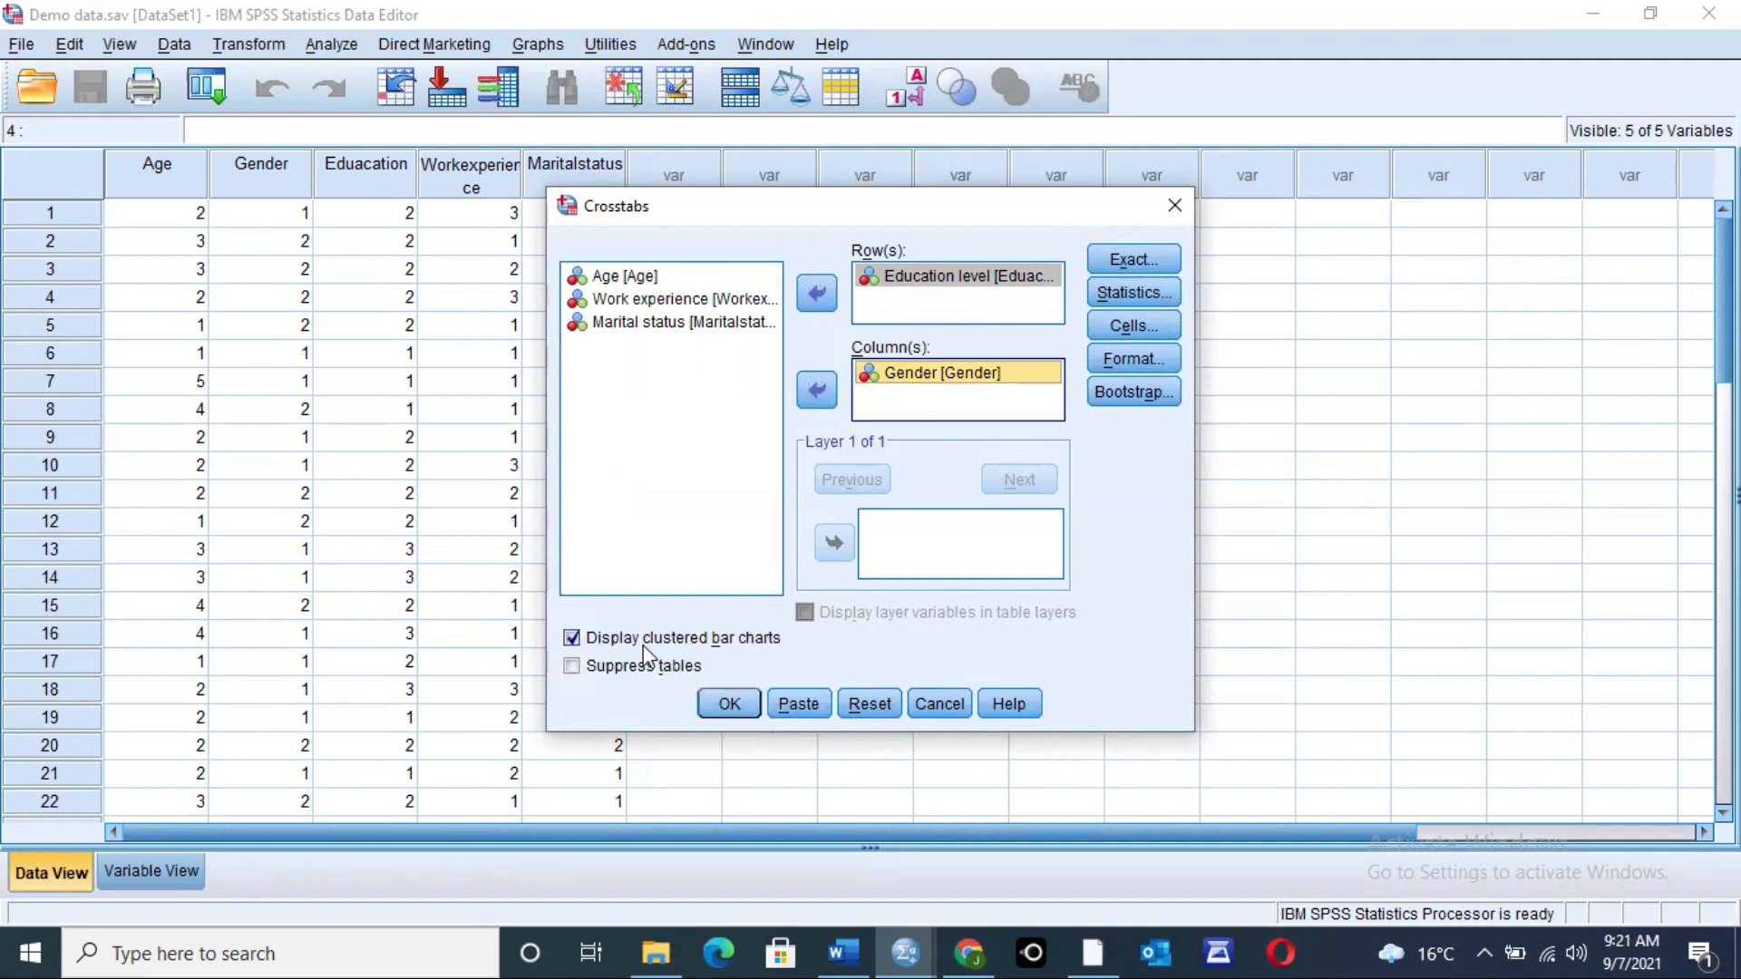
left_click(731, 704)
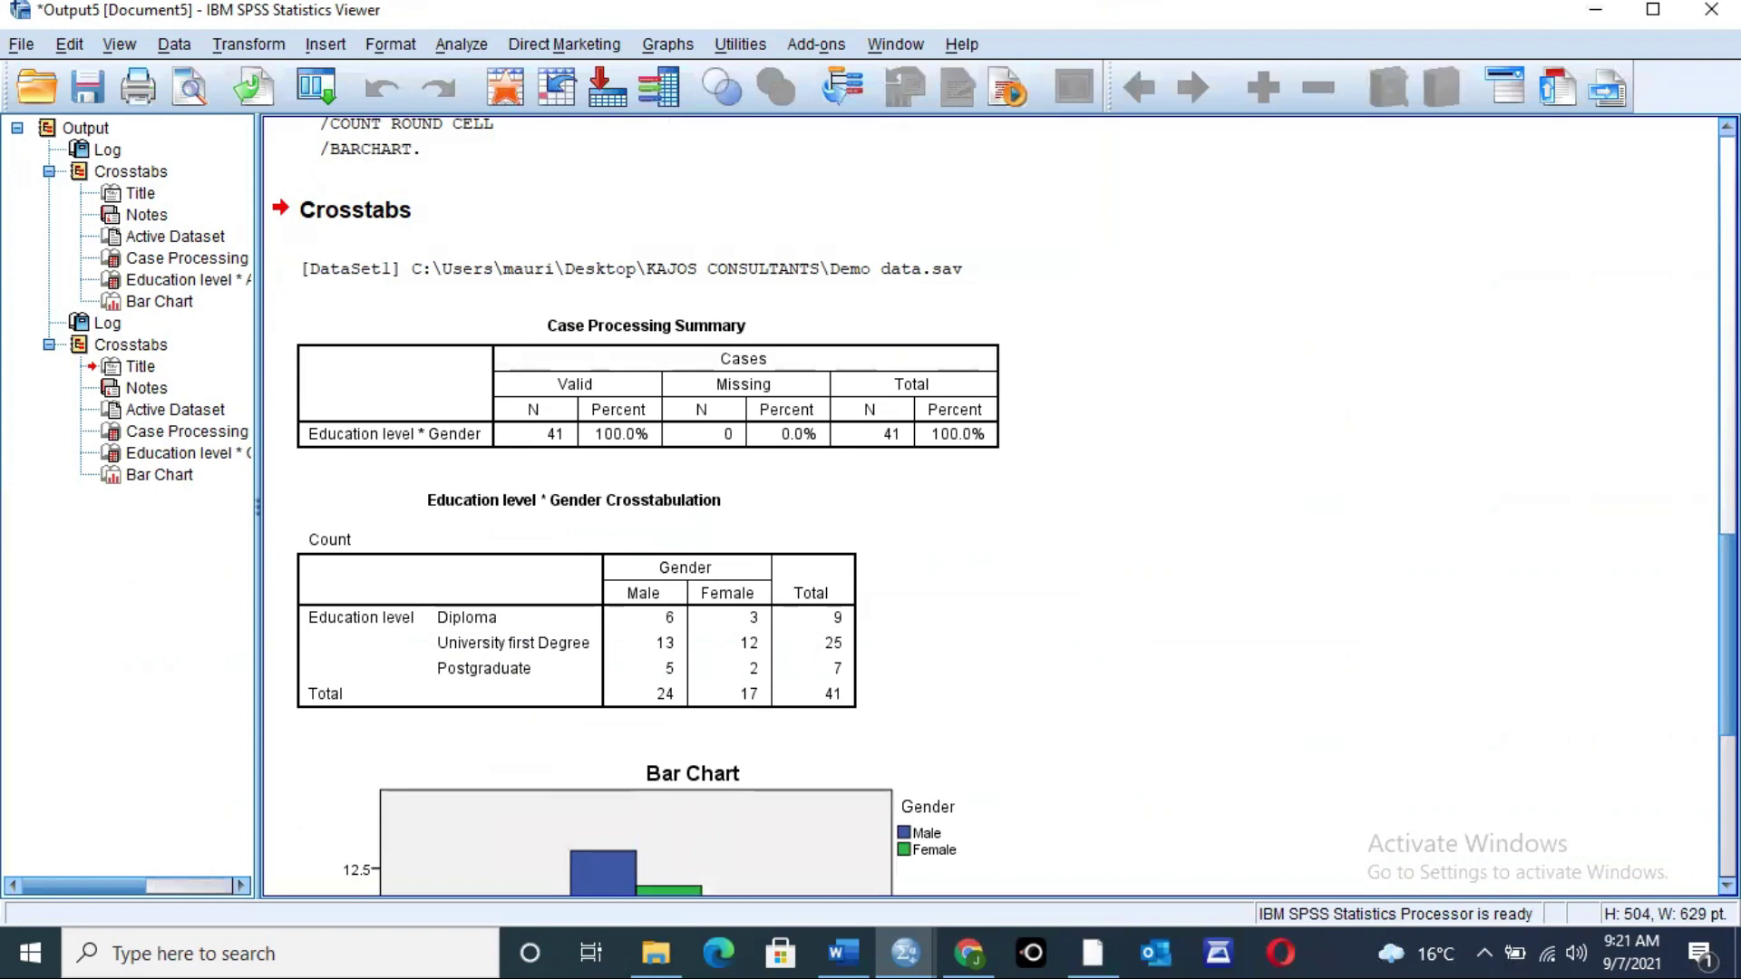
Step: Examine the Case Processing Summary, the Education level by Gender crosstabulation table and its bar chart in the output
left_click(612, 449)
left_click(666, 367)
left_click(533, 433)
left_click(555, 377)
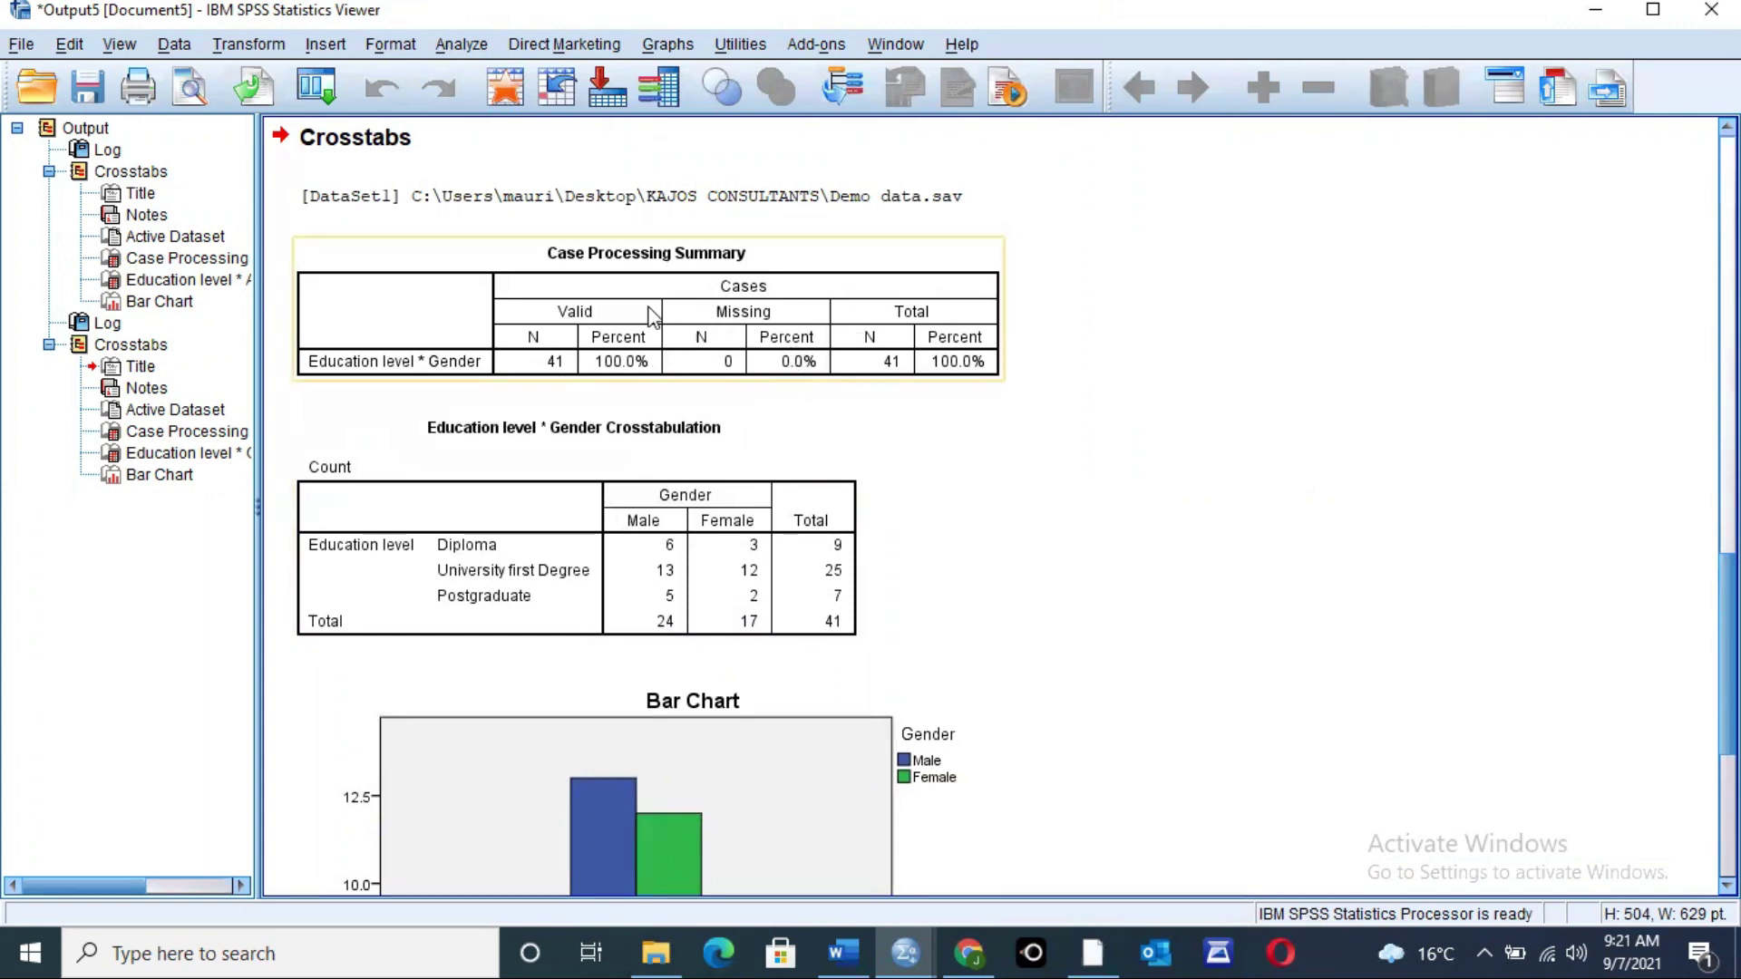
left_click(667, 415)
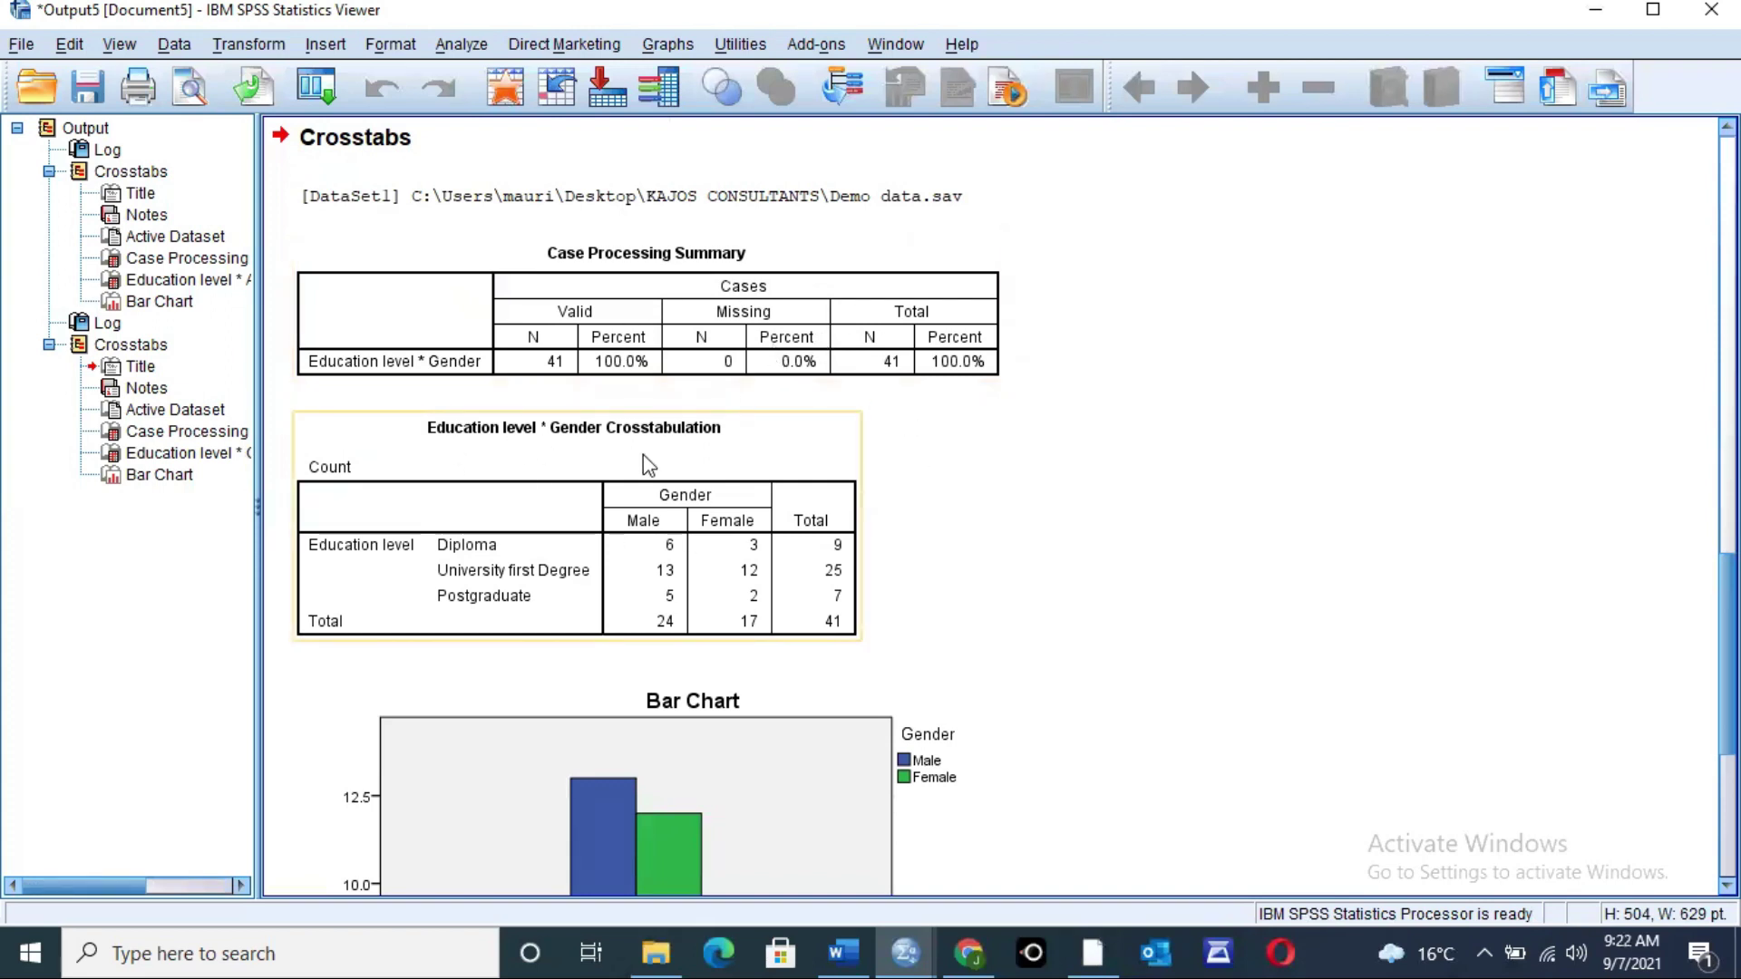
scroll(744, 531, "down", 3)
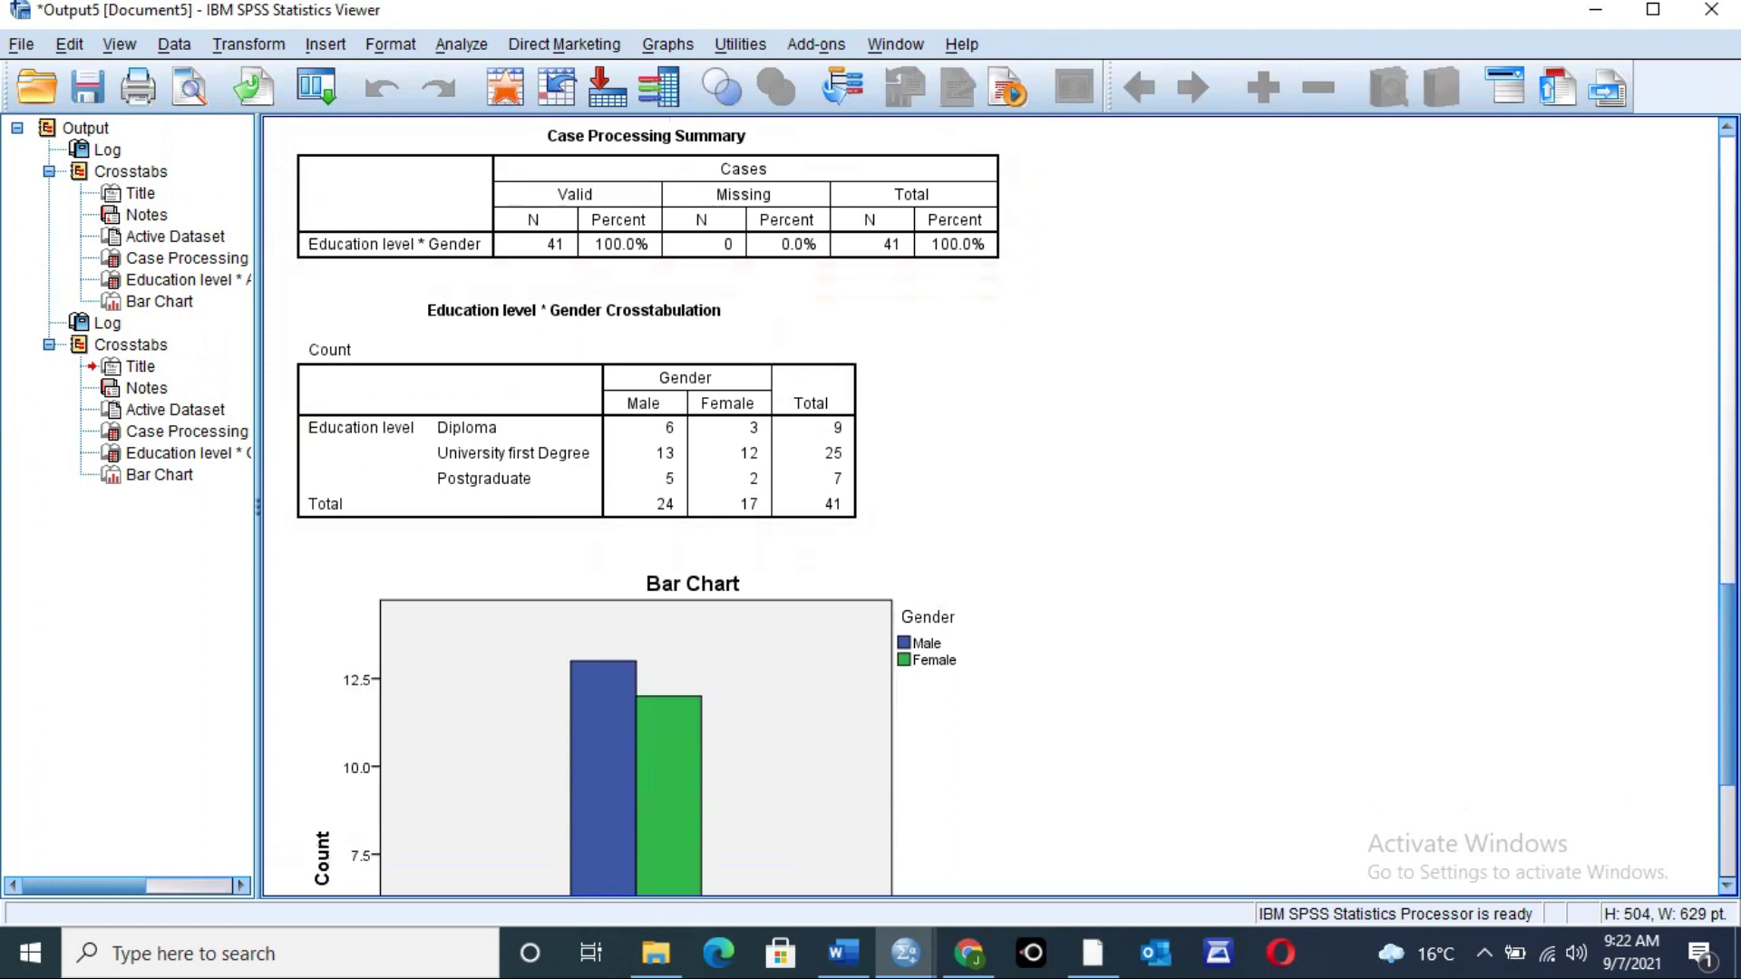
left_click(703, 435)
scroll(1147, 737, "down", 5)
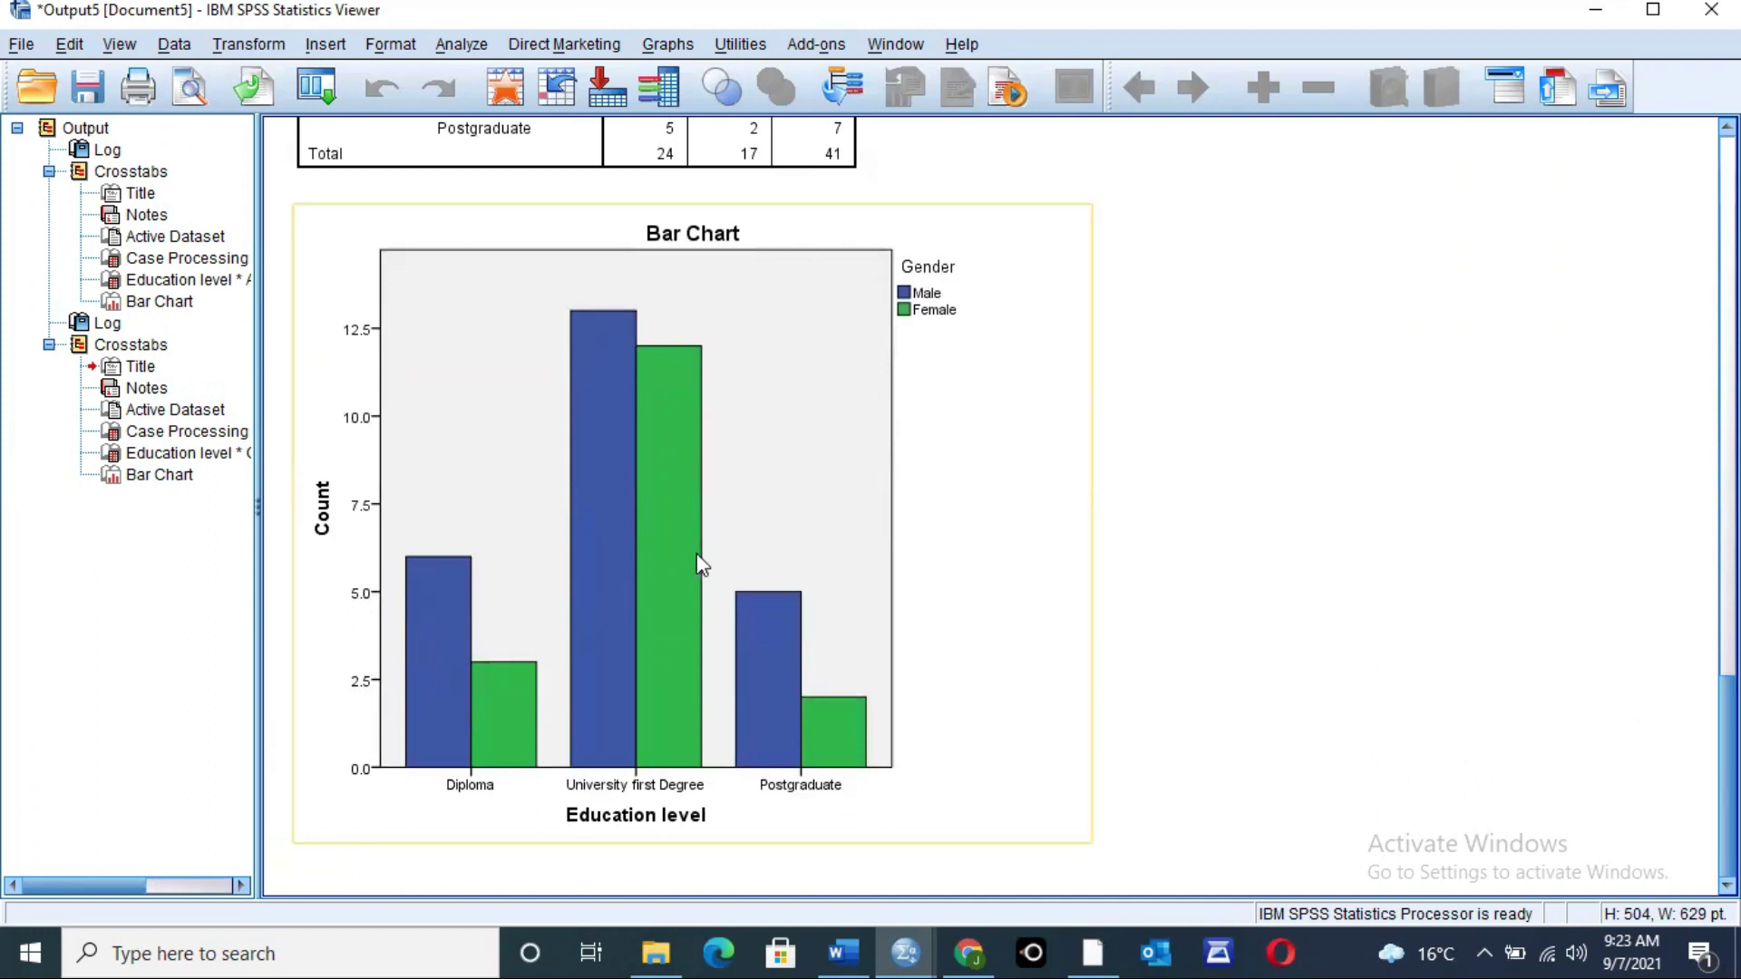
Step: Open the Education level by Gender bar chart for editing and show data labels on its bars
double_click(445, 649)
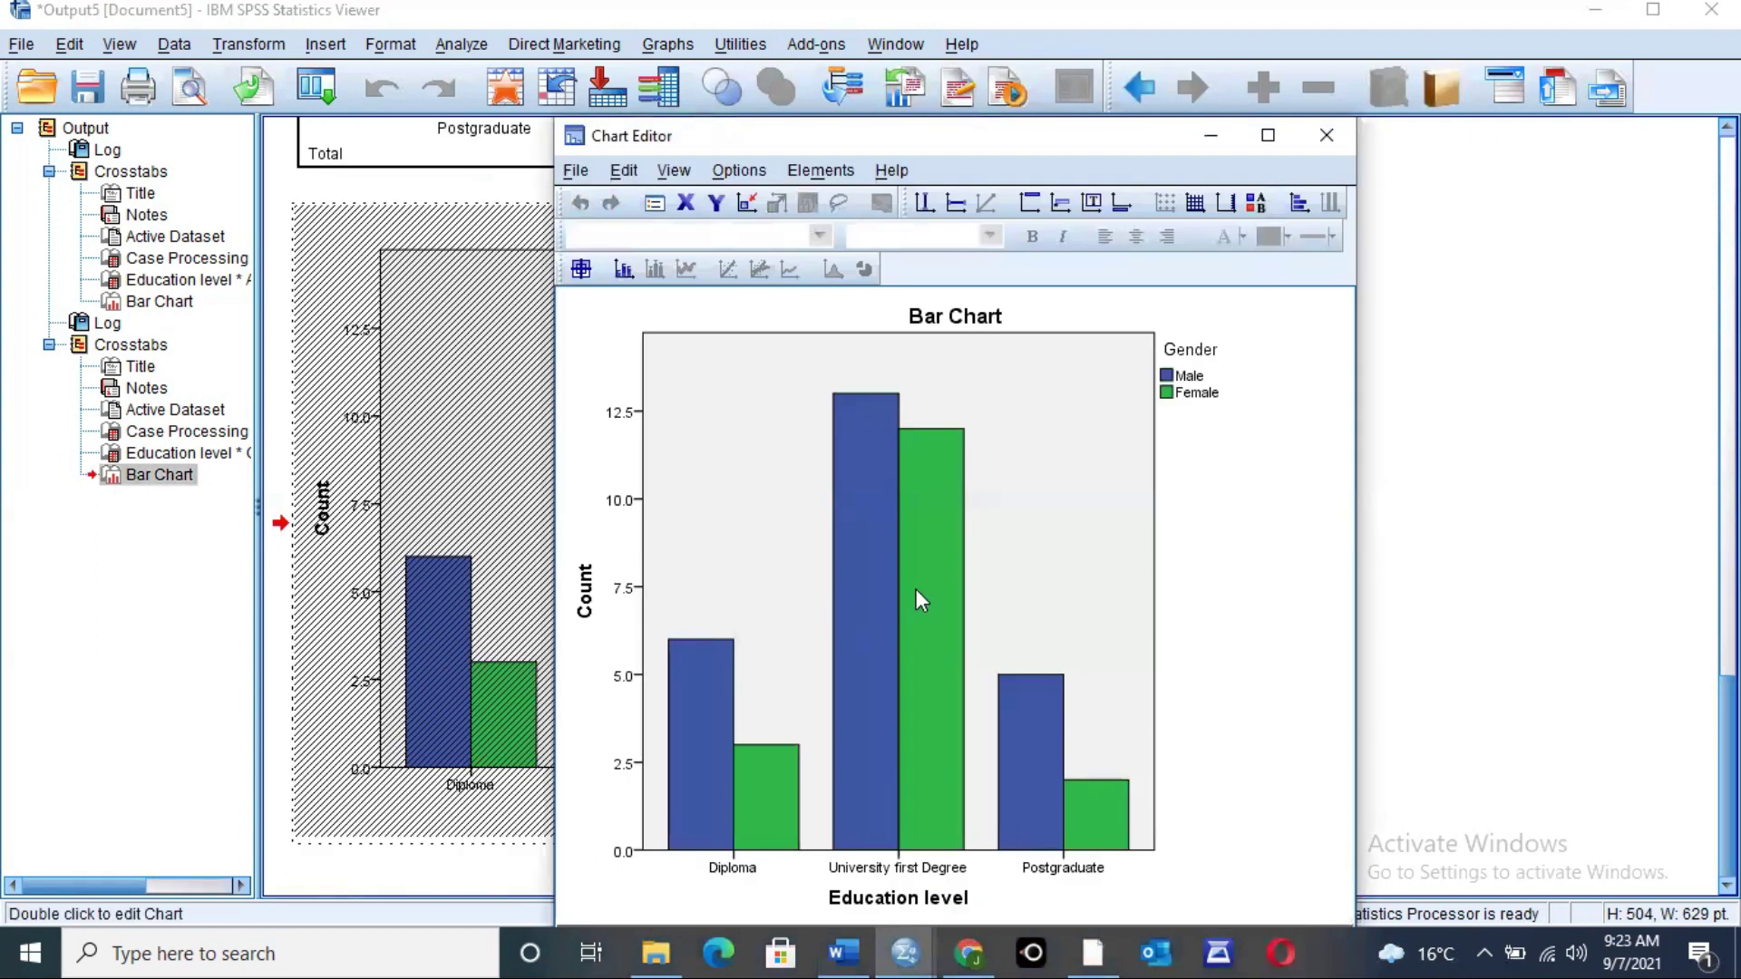
right_click(870, 574)
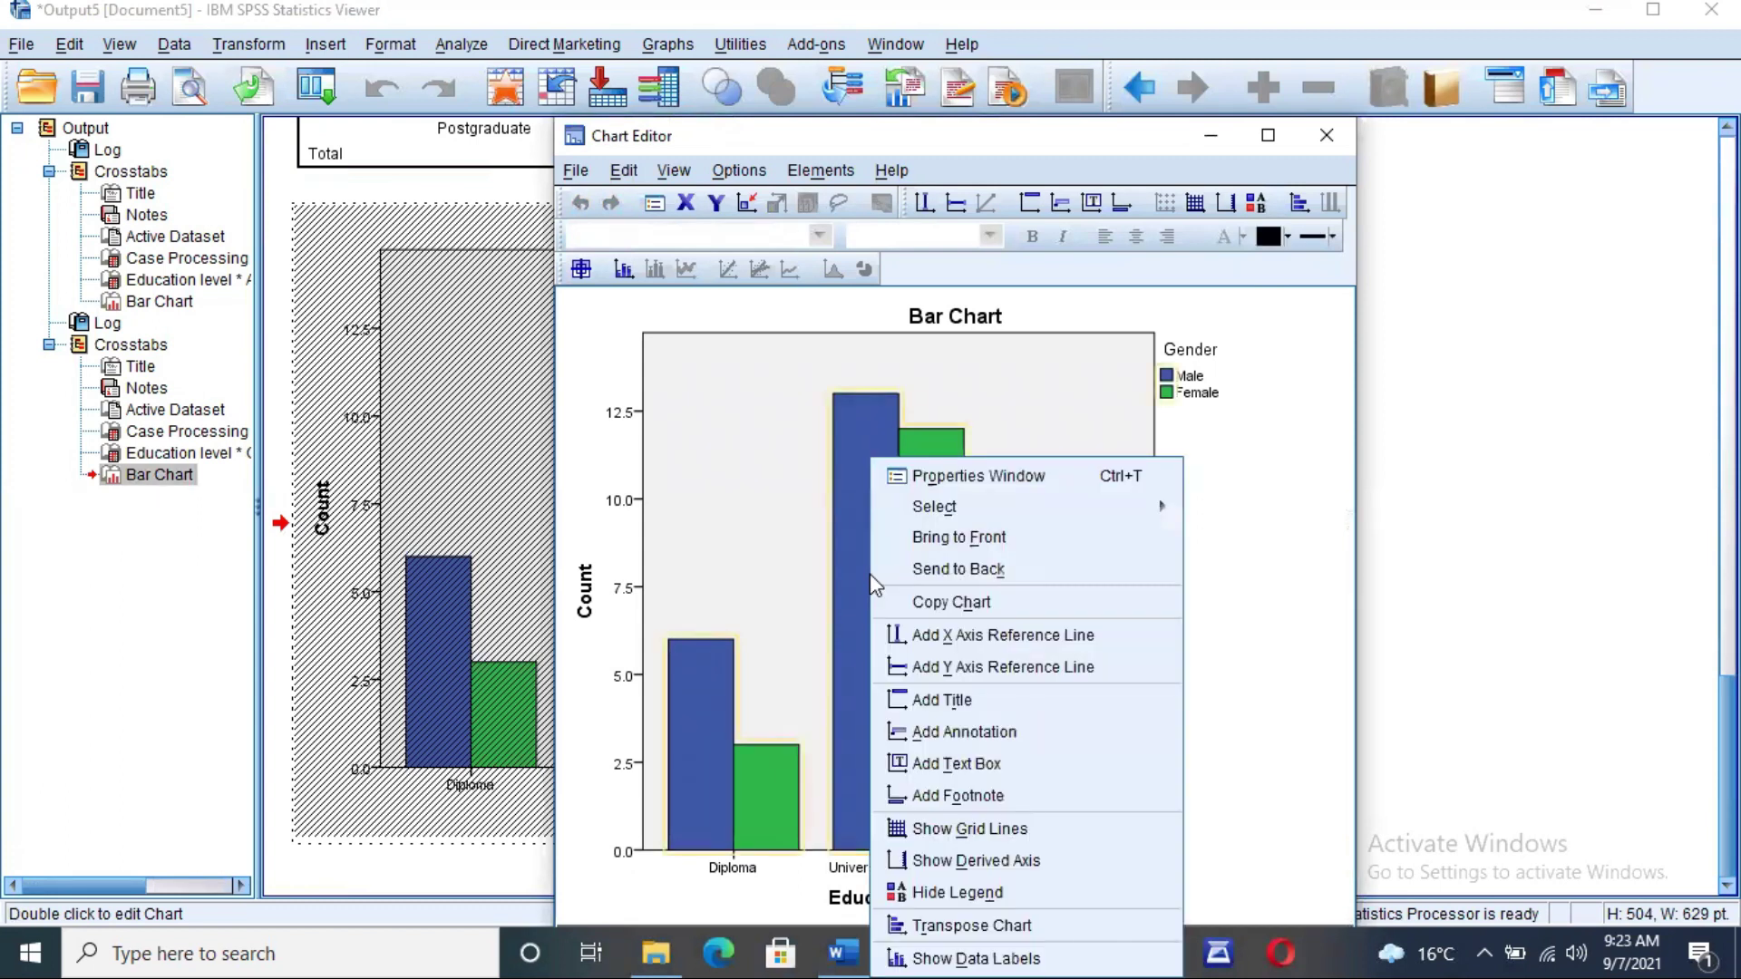
left_click(963, 953)
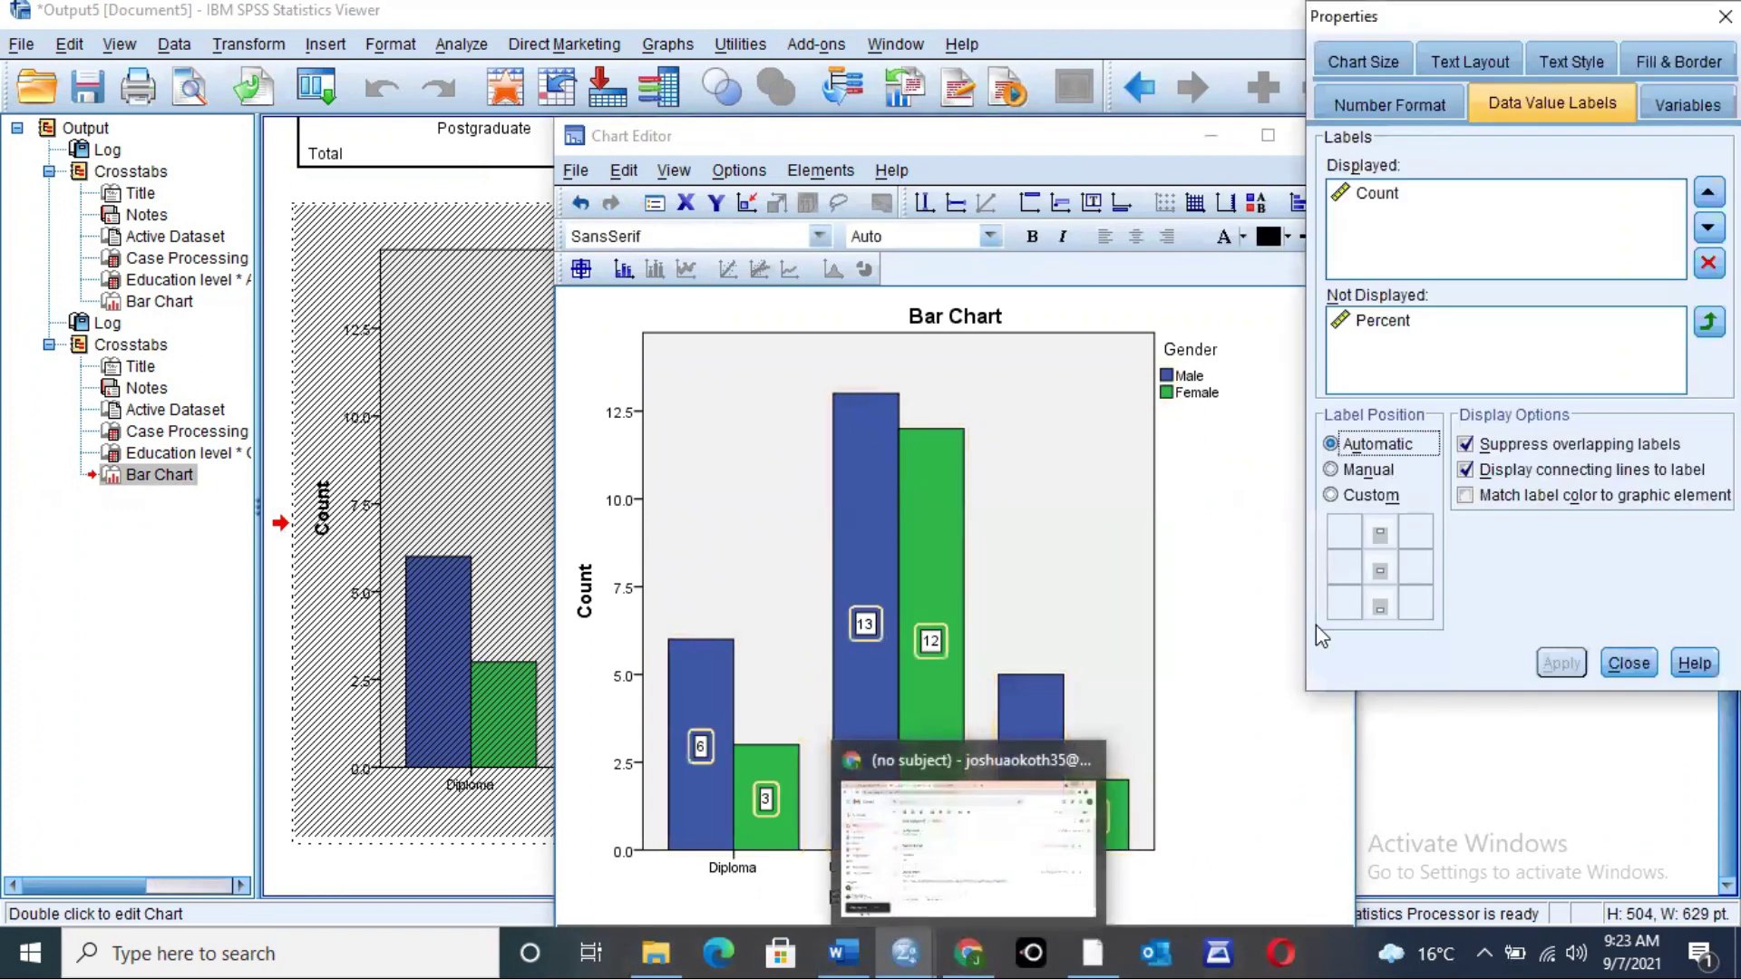
left_click(1385, 326)
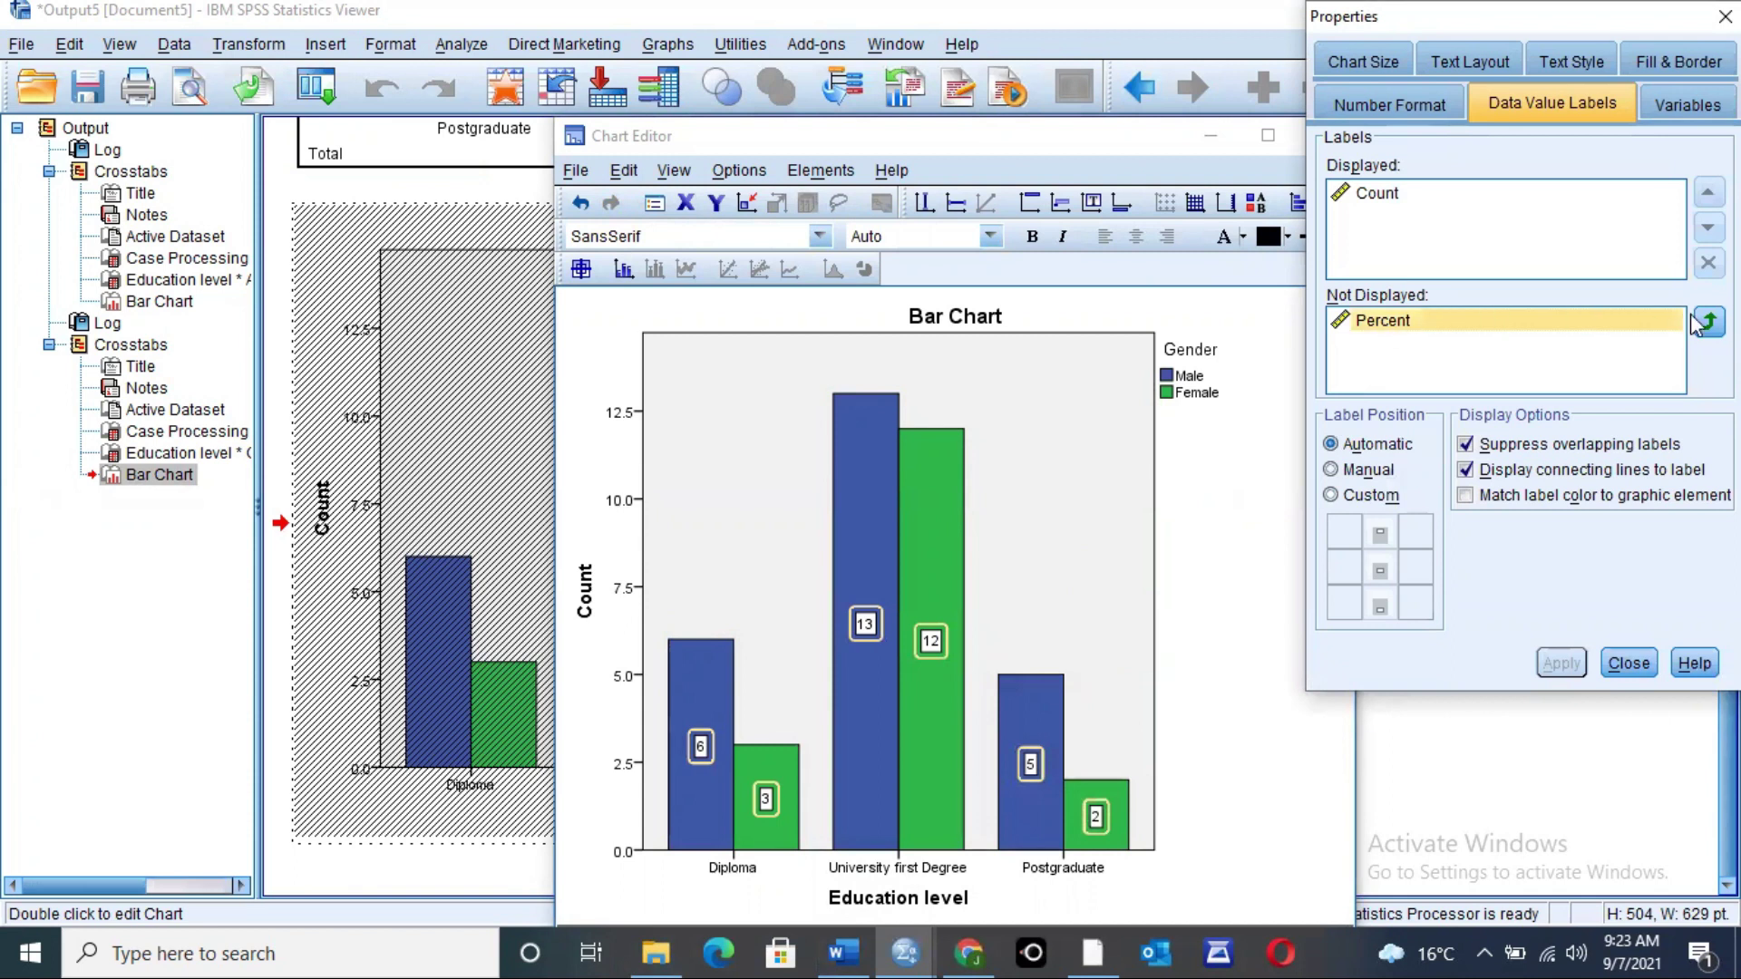
left_click_drag(1496, 319, 1389, 218)
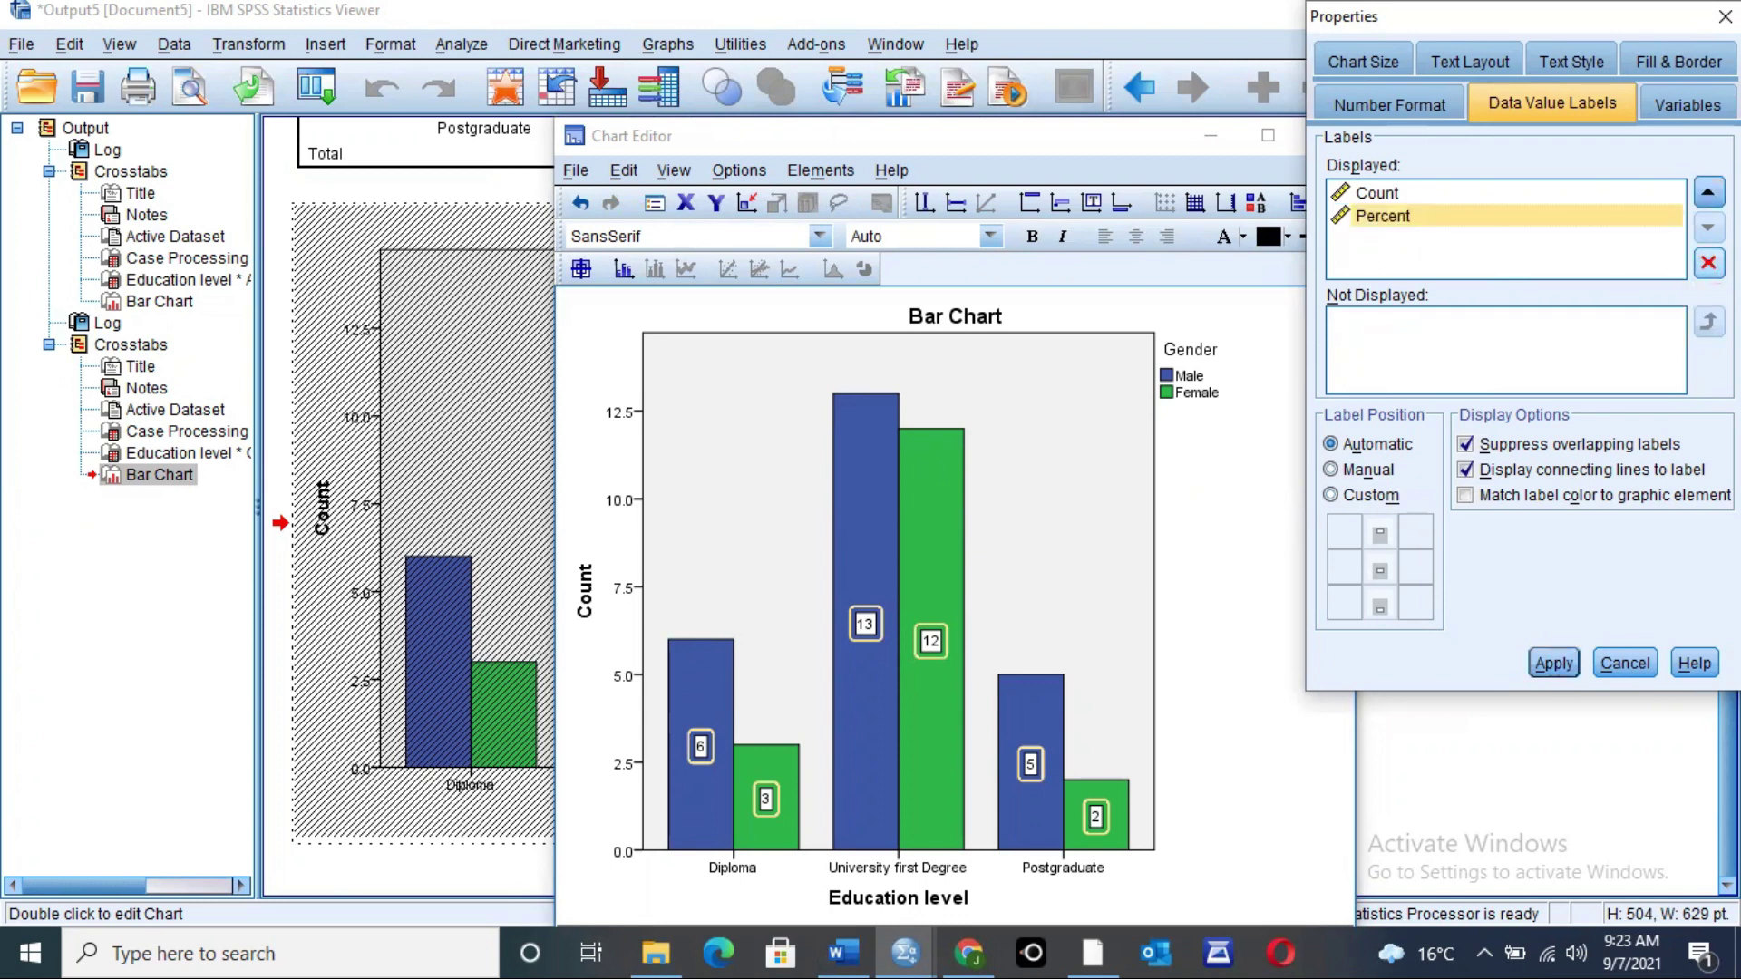
key("Delete")
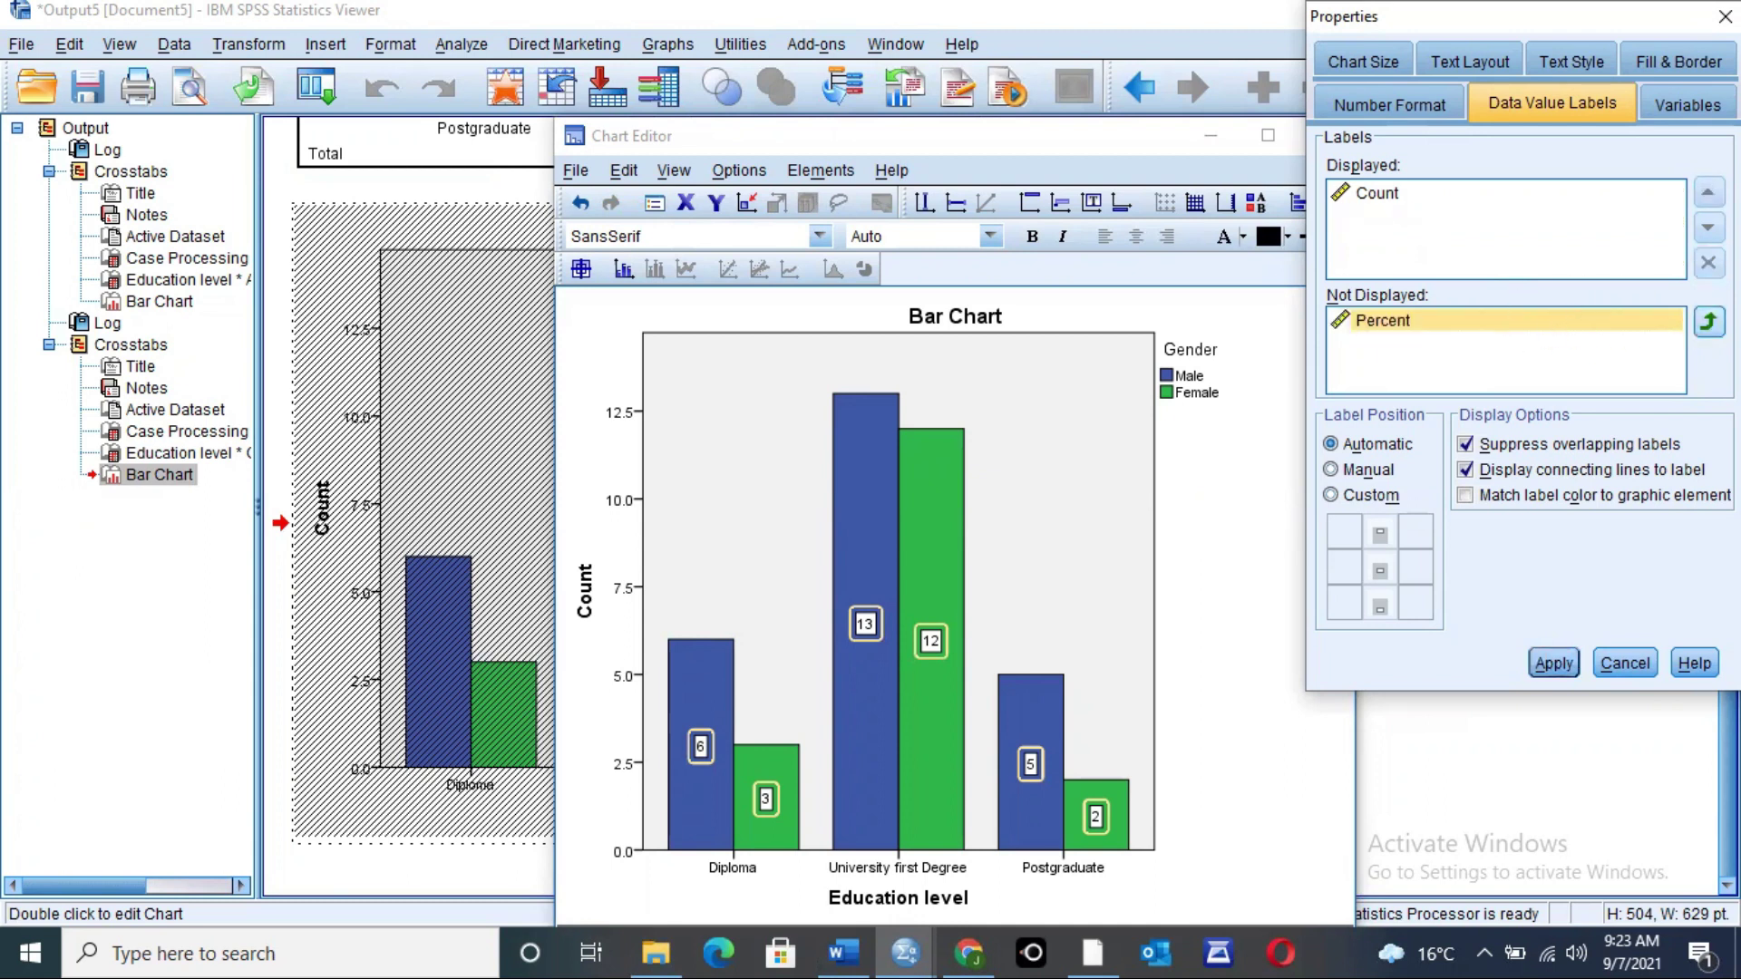
Step: Display Percent followed by Count in the bars' data labels, apply the change and close the chart editor
left_click(1708, 321)
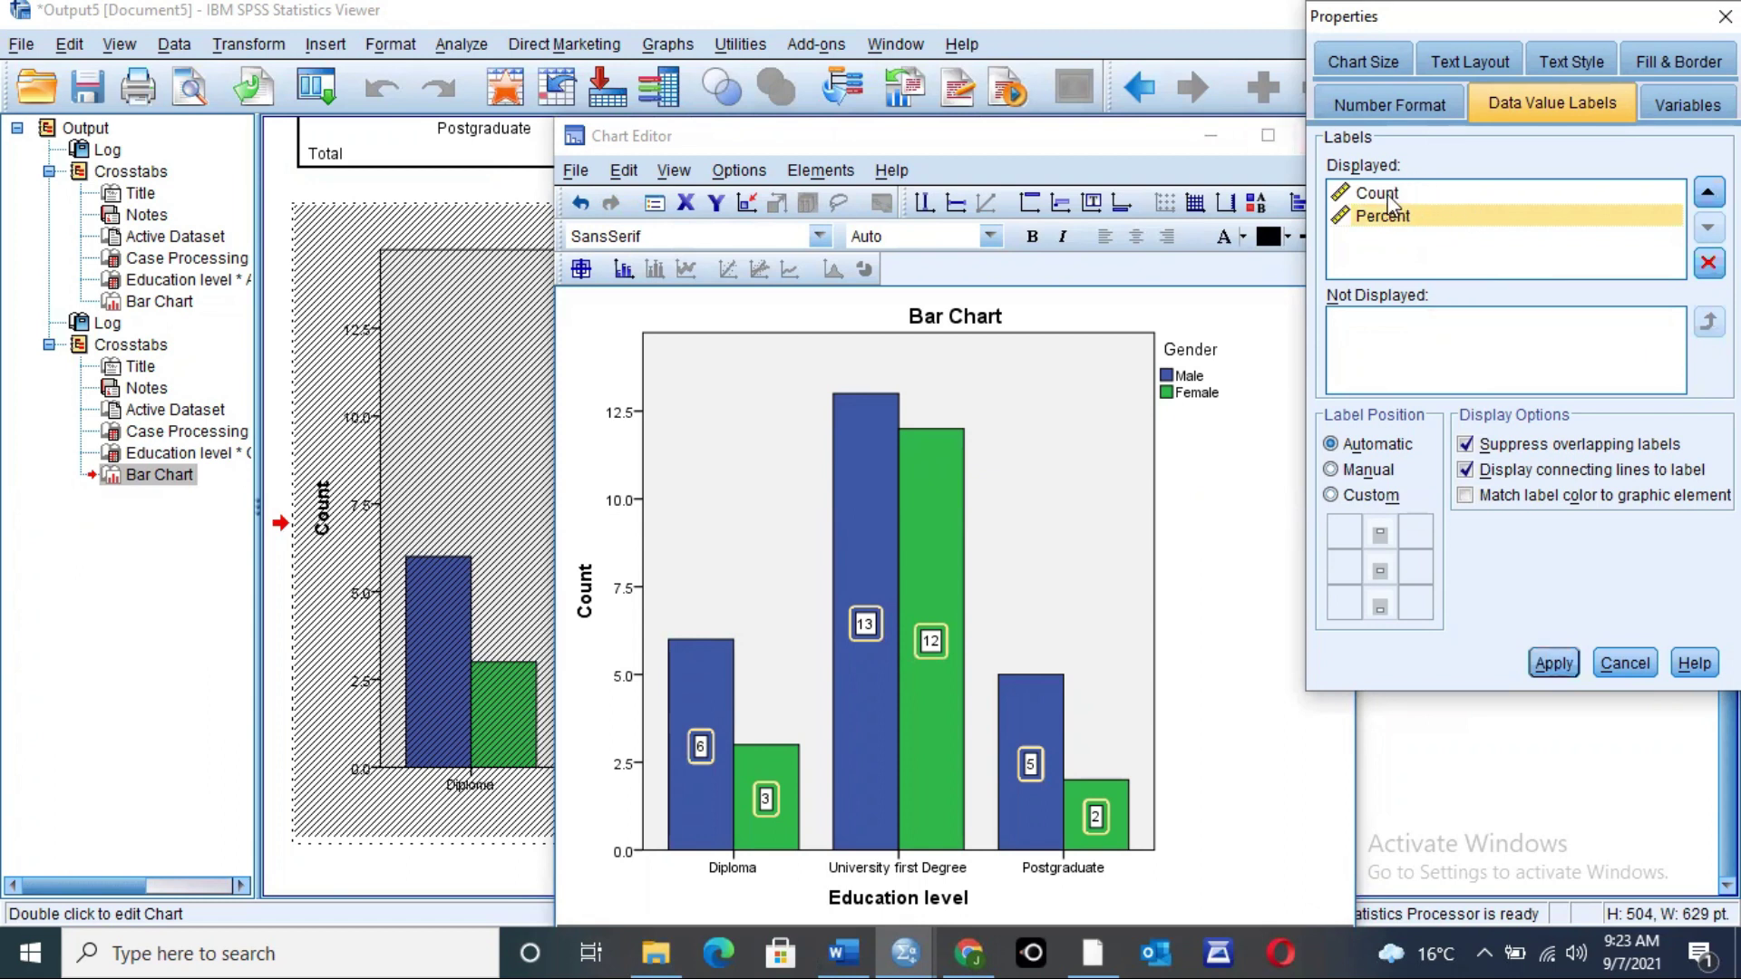
left_click(1395, 196)
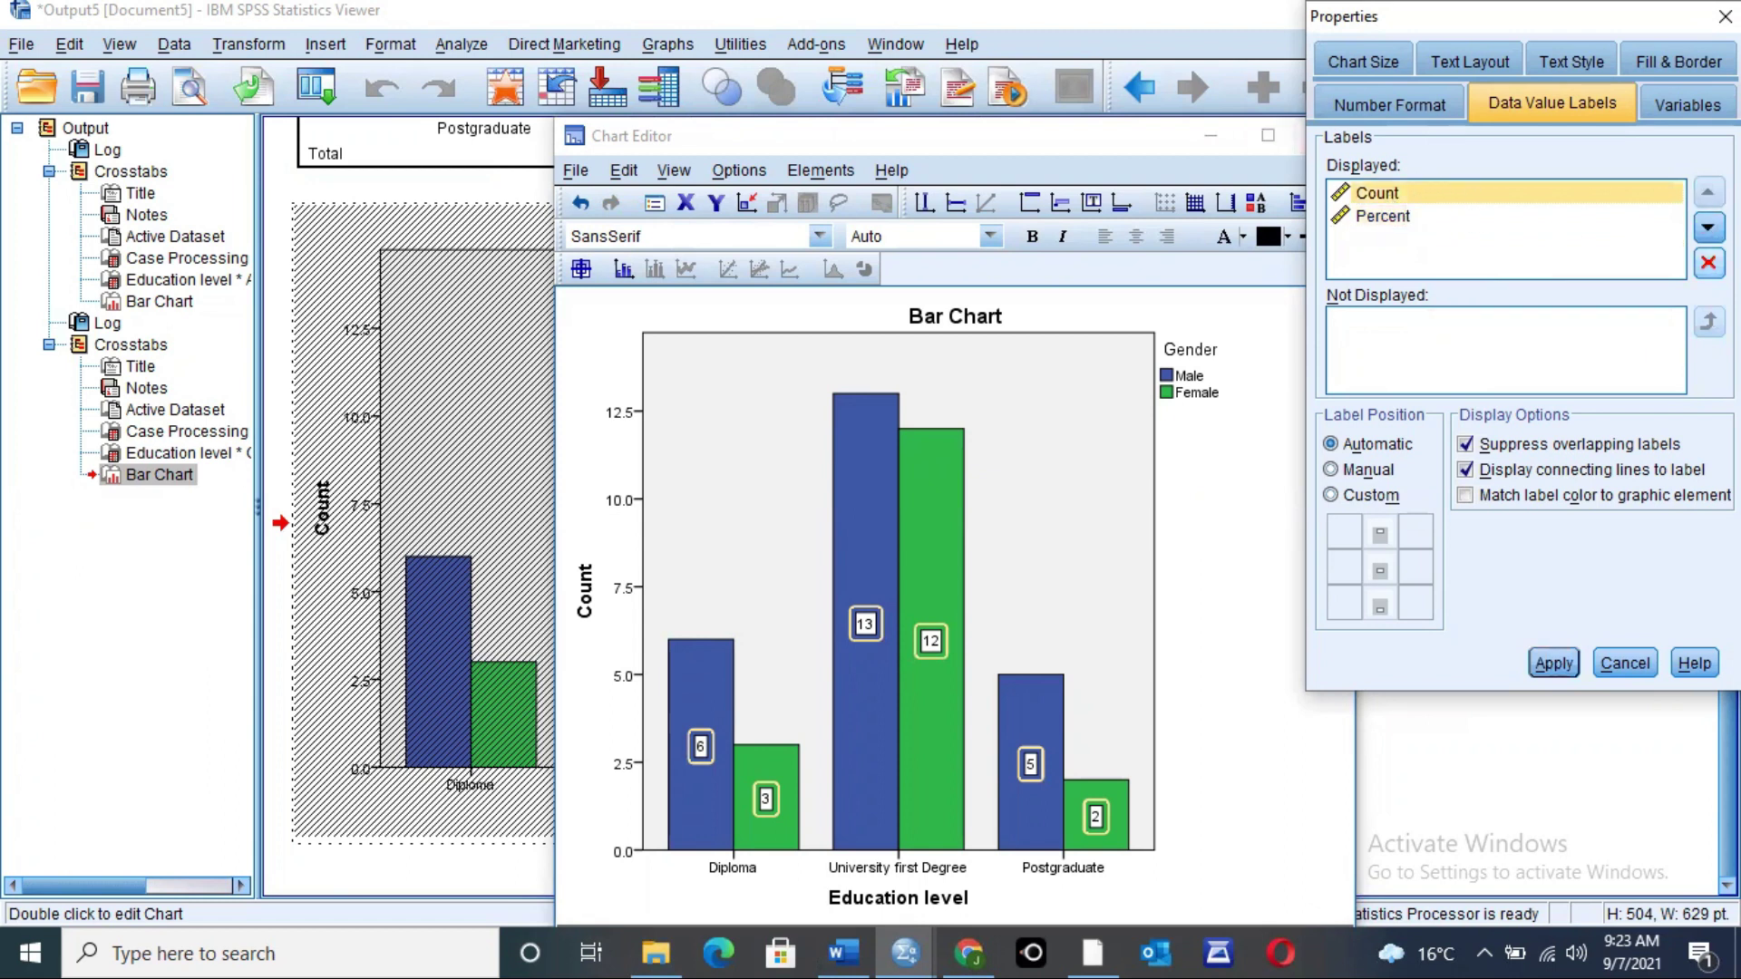
left_click(1708, 263)
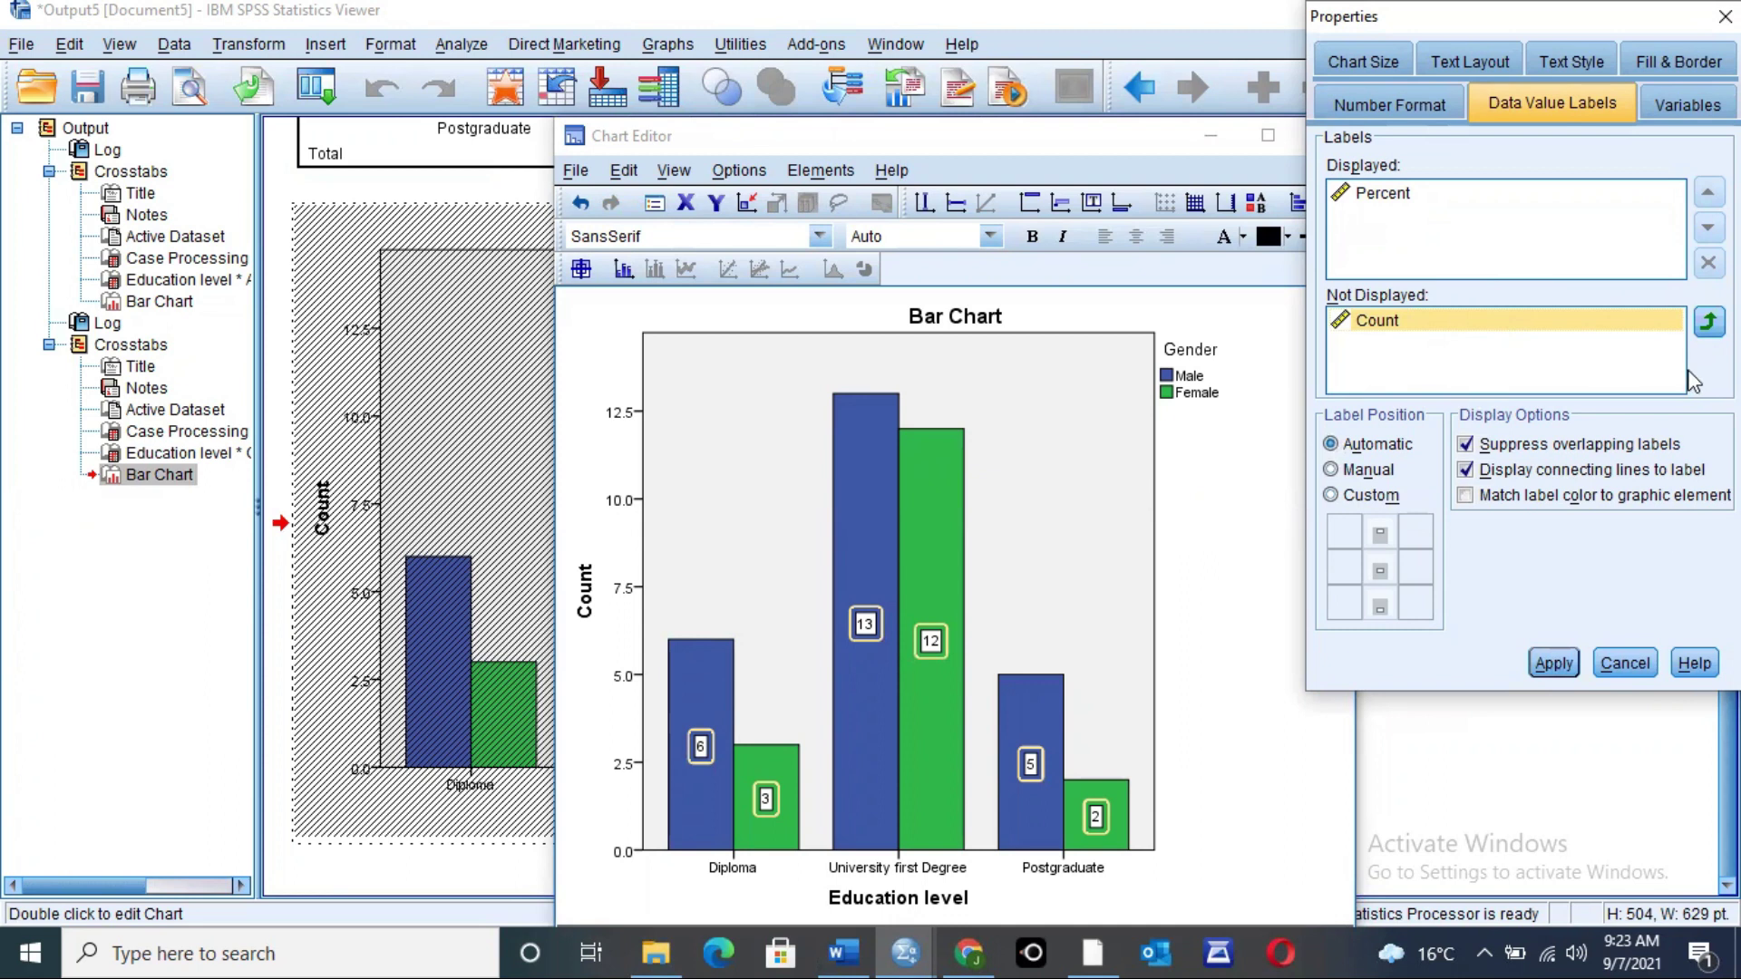
left_click(1708, 321)
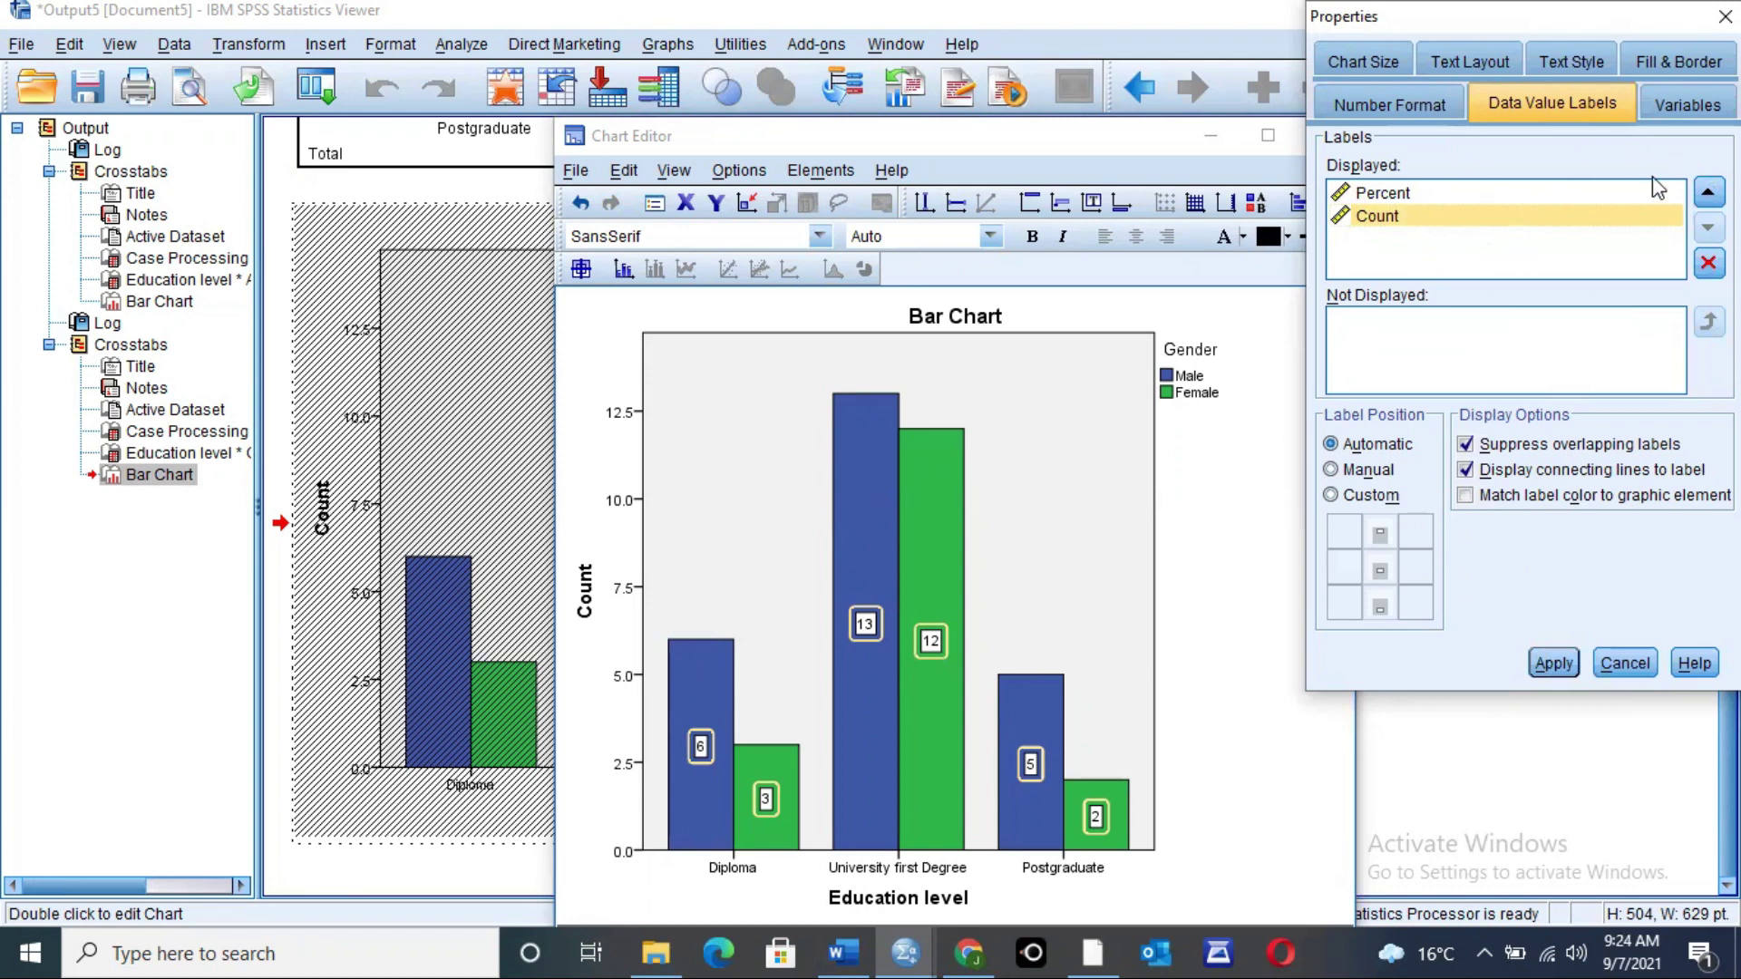
left_click(1554, 665)
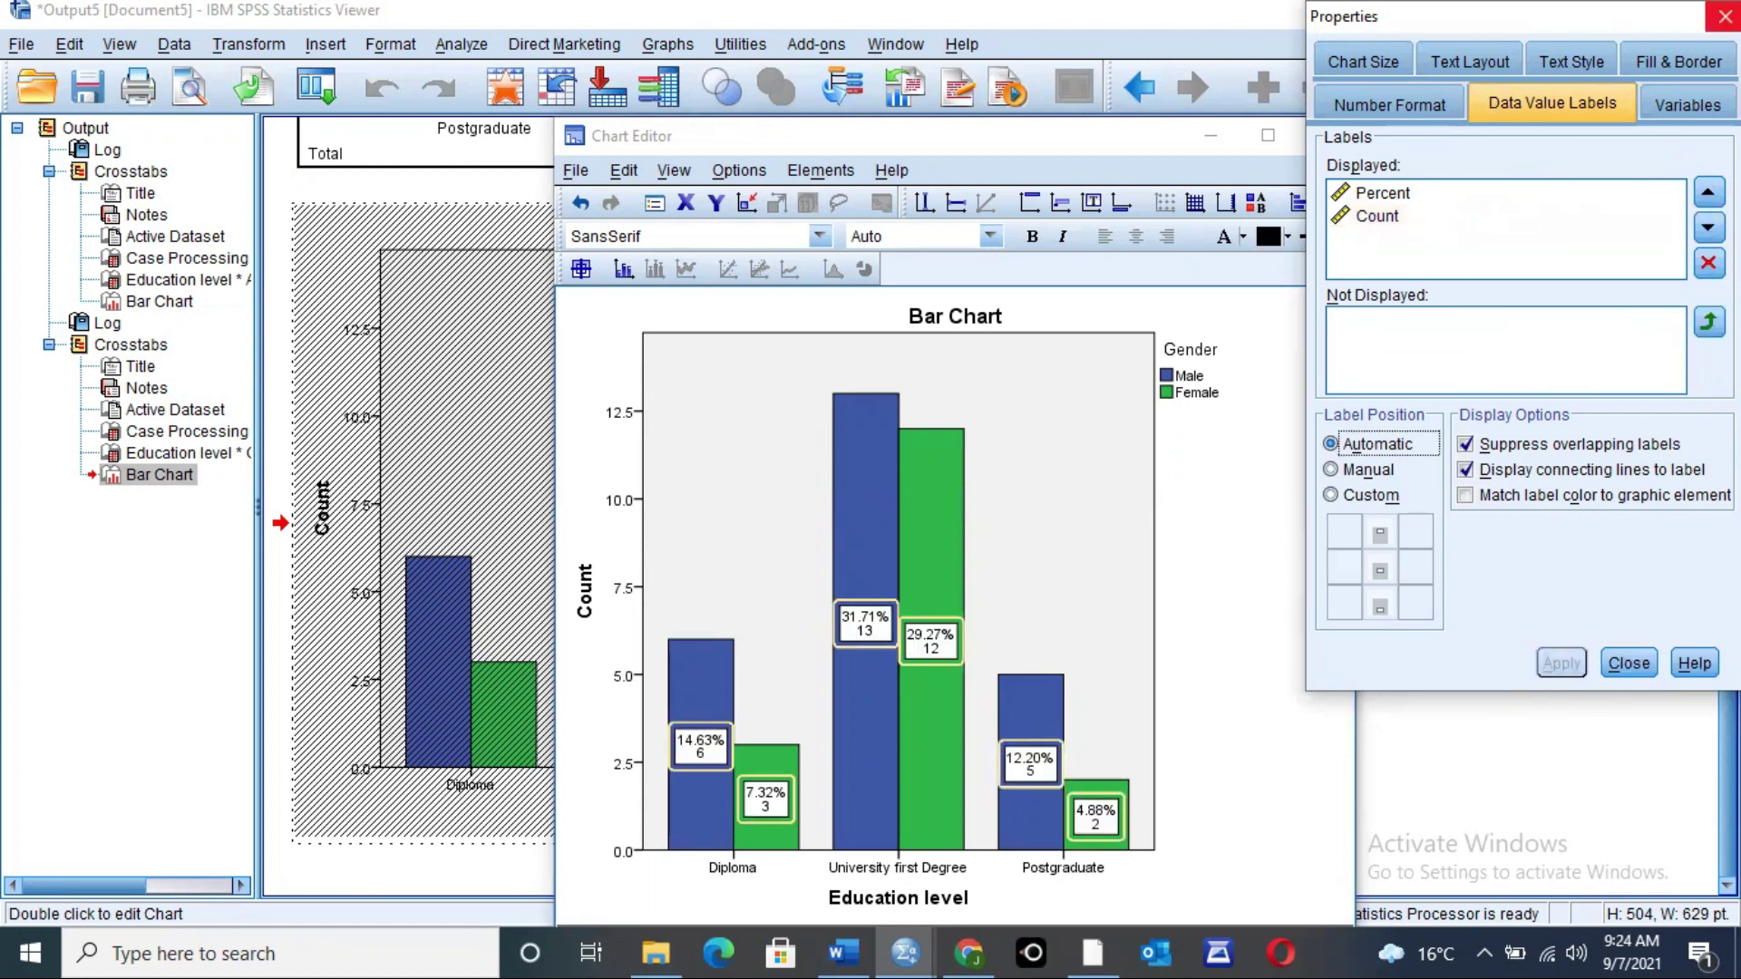
left_click(1723, 17)
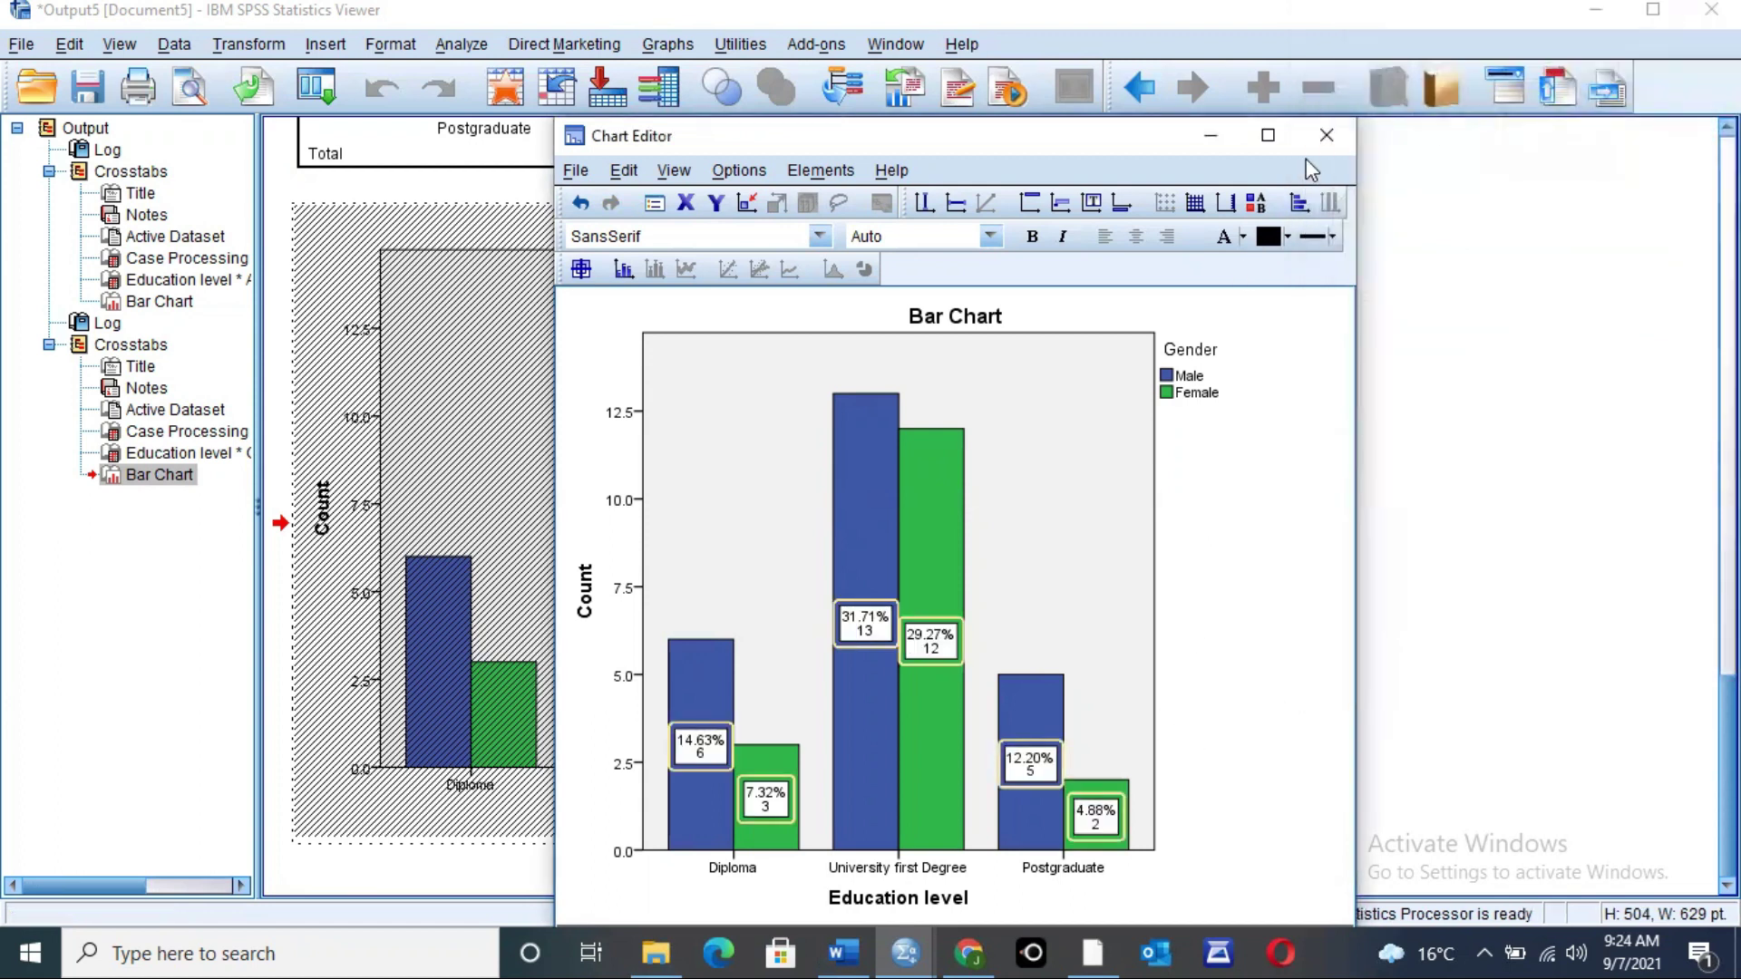
left_click(1321, 141)
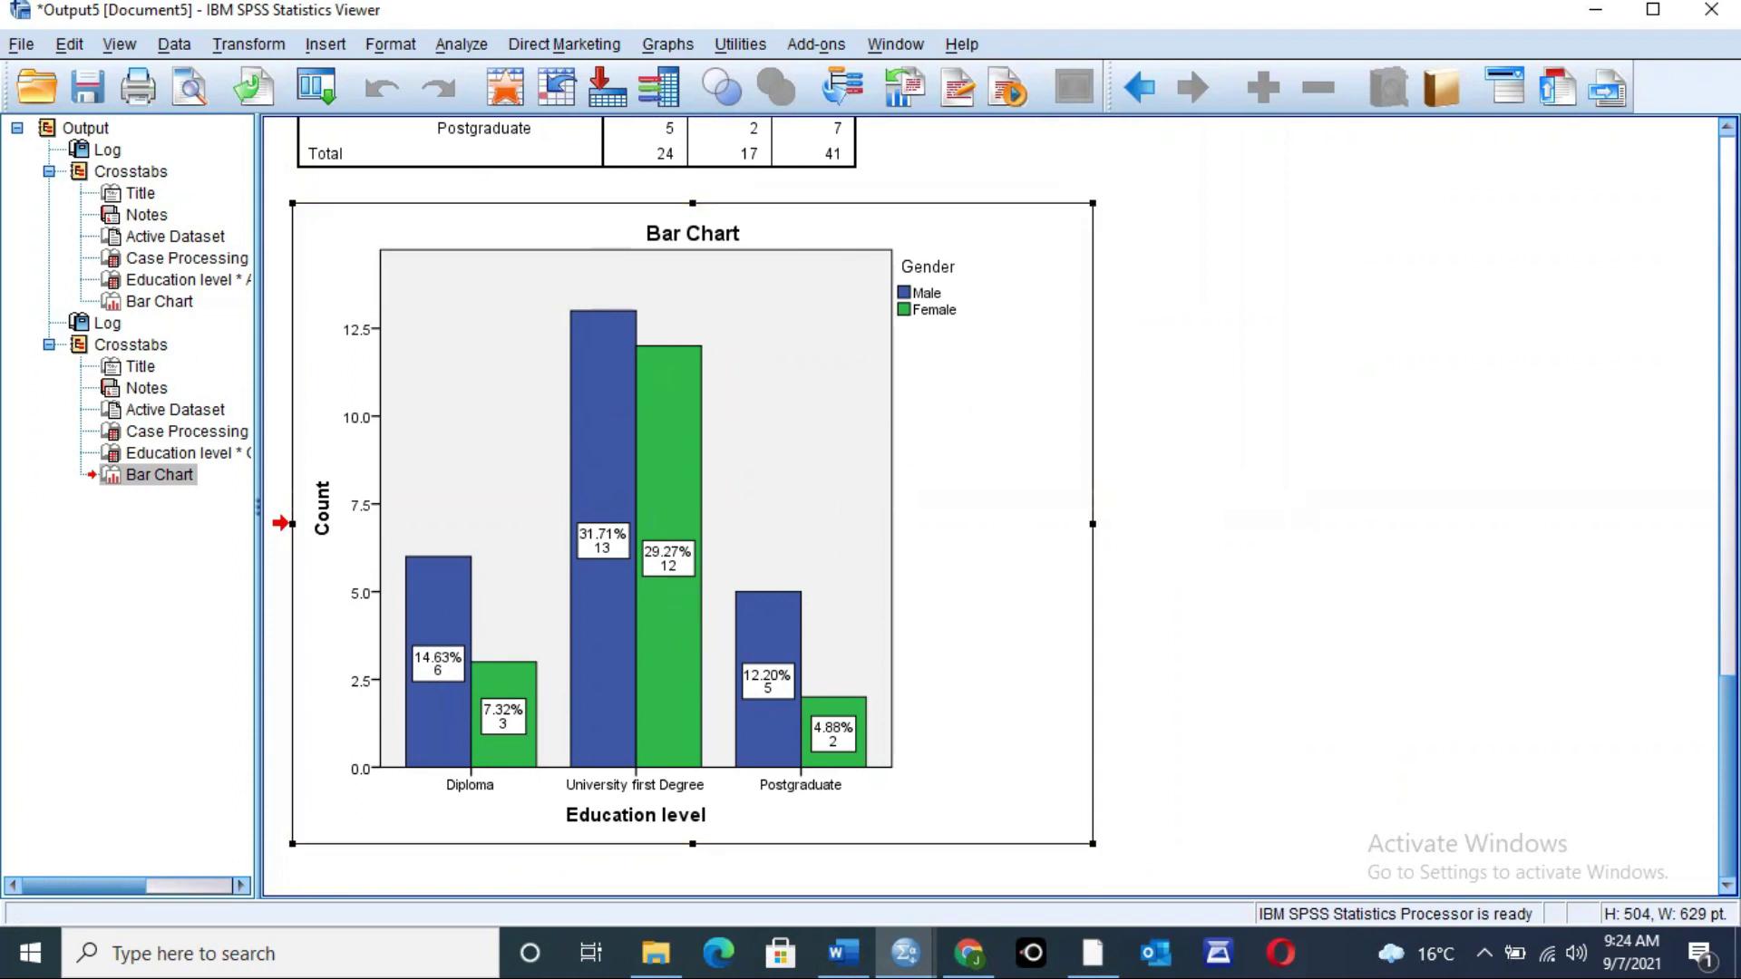
Step: Replace the crosstab variables with Marital status in the rows and Age in the columns, and run the analysis with clustered bar charts
scroll(684, 488, "down", 1)
scroll(1674, 172, "up", 15)
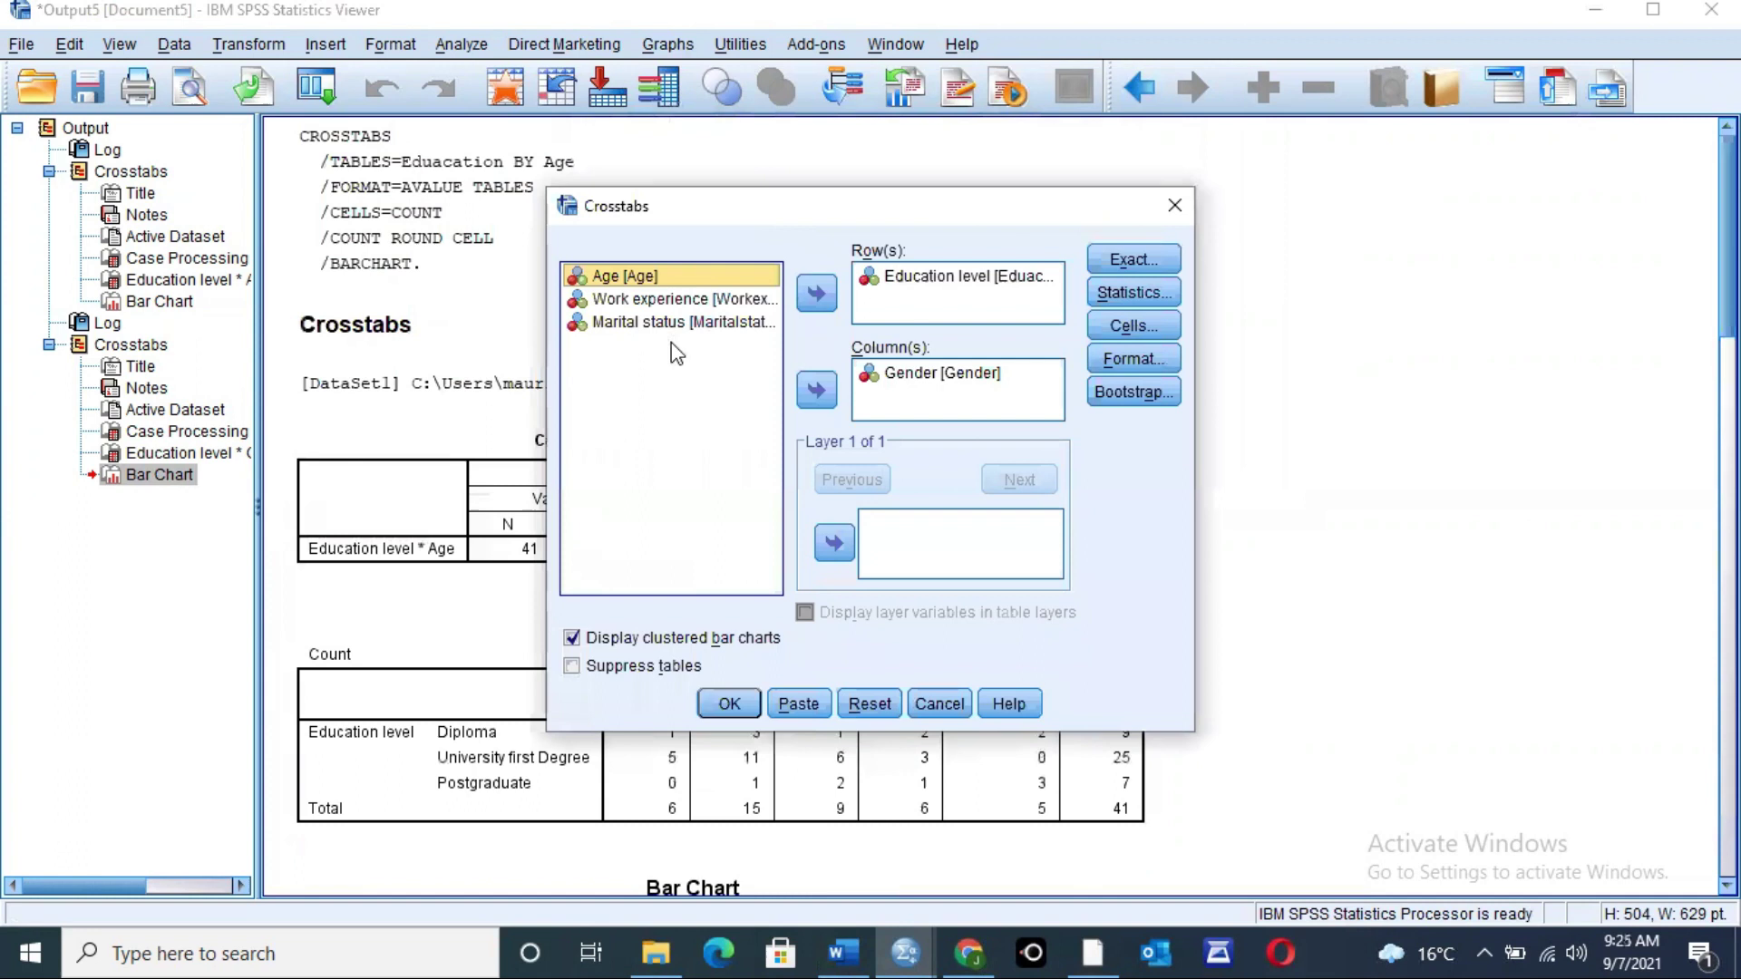
key("alt+r")
left_click(641, 370)
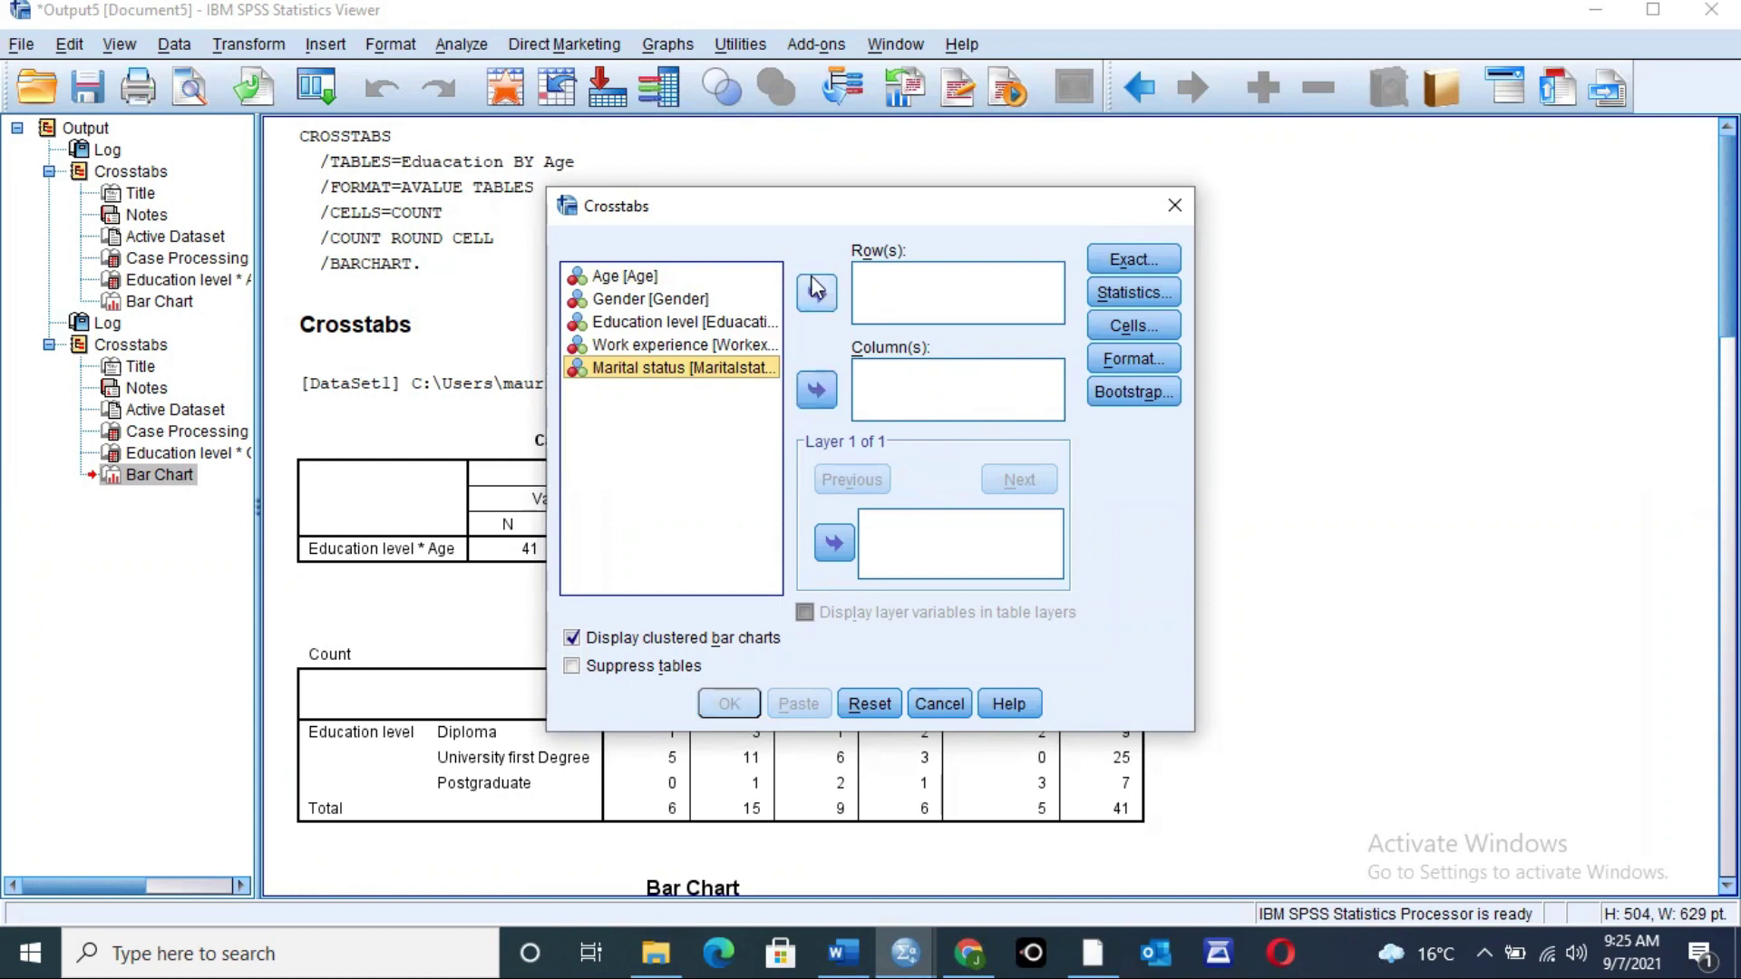
left_click(816, 295)
left_click(638, 280)
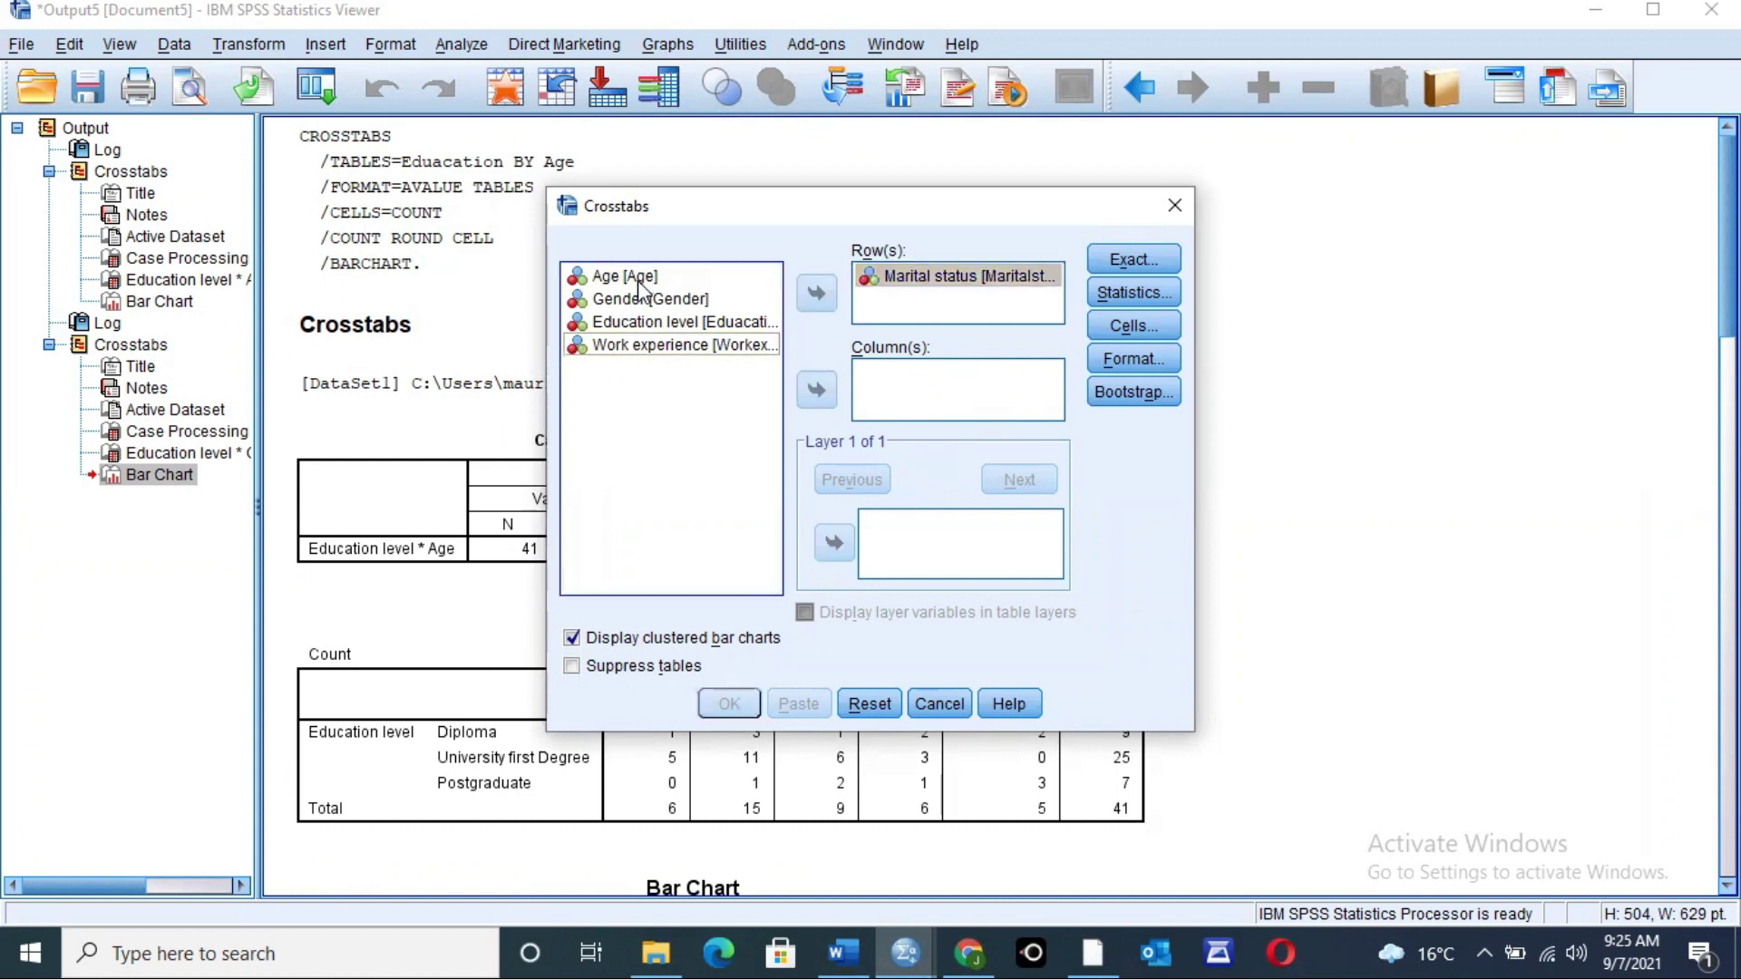
left_click(816, 390)
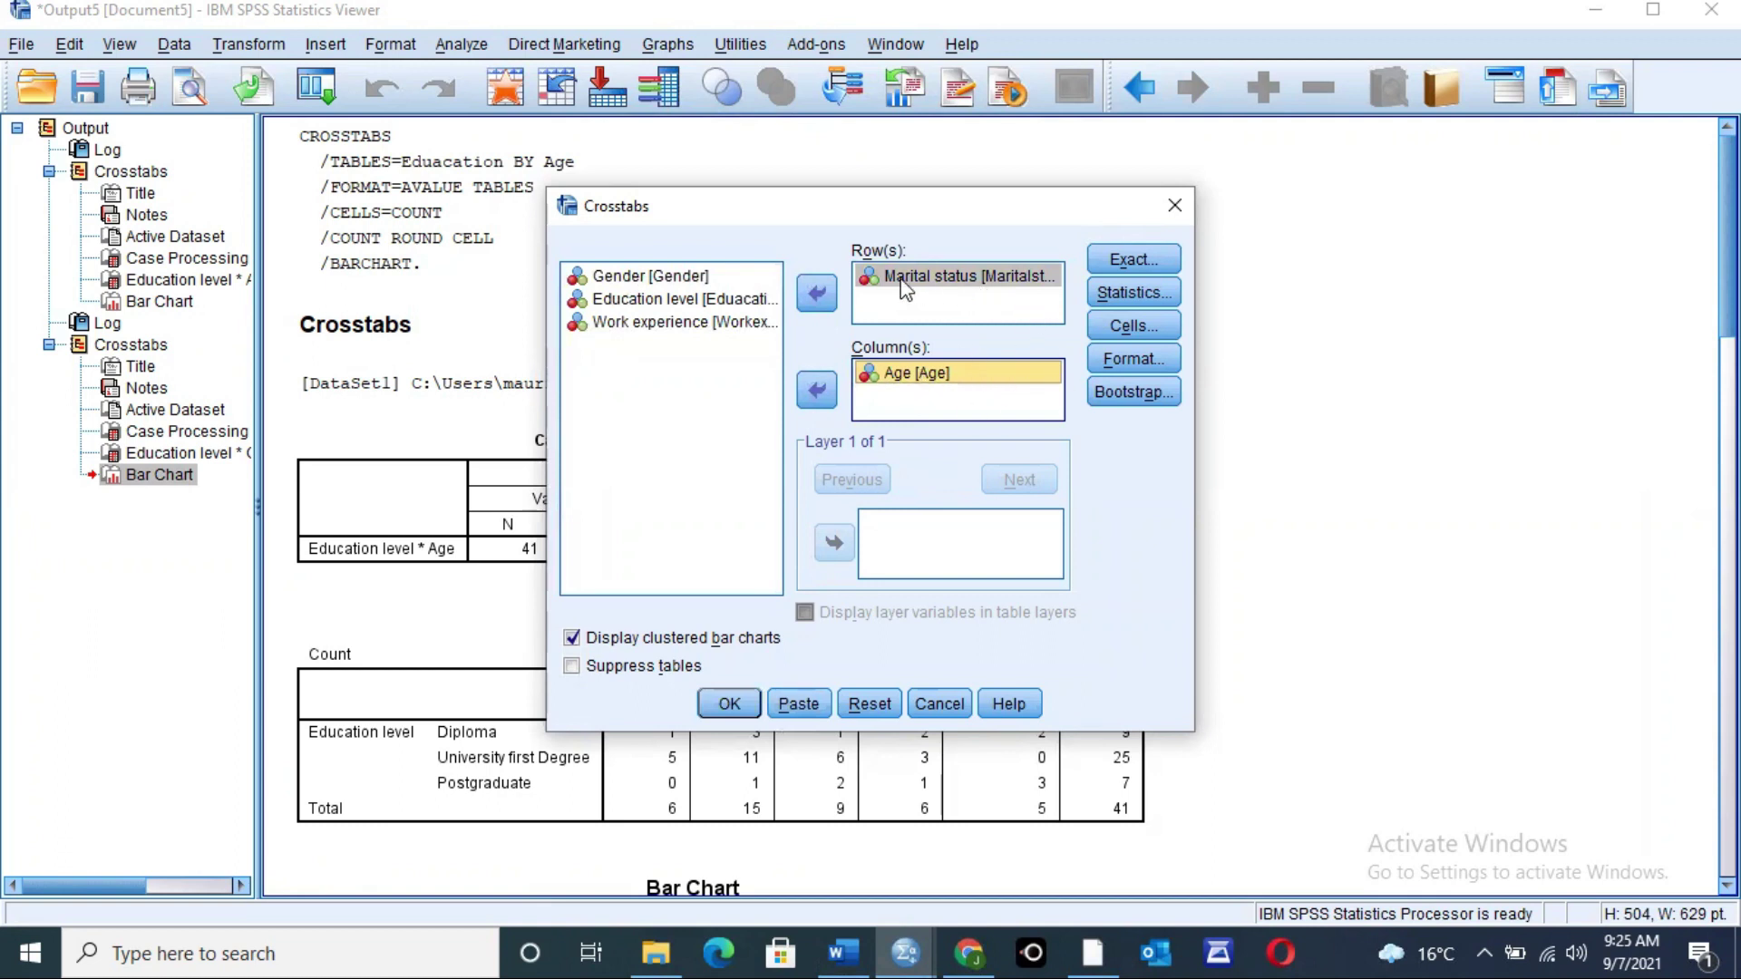
left_click(729, 705)
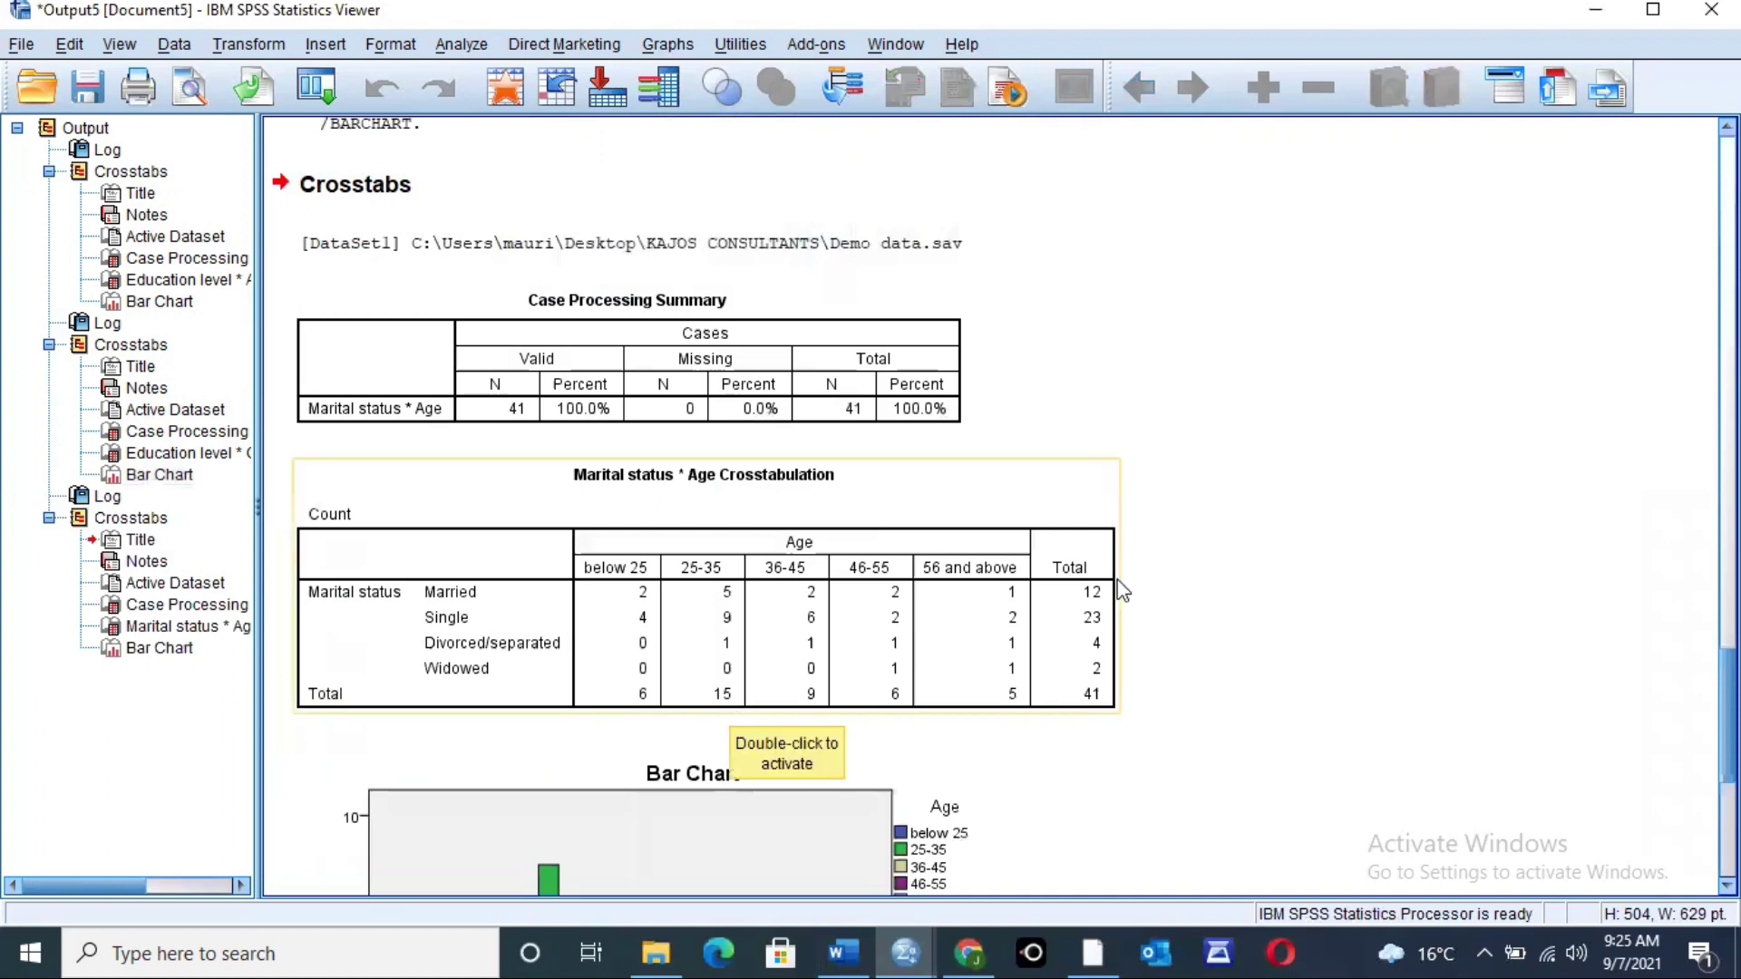
Step: Examine the Marital status by Age crosstabulation table and its clustered bar chart in the output
scroll(998, 507, "down", 5)
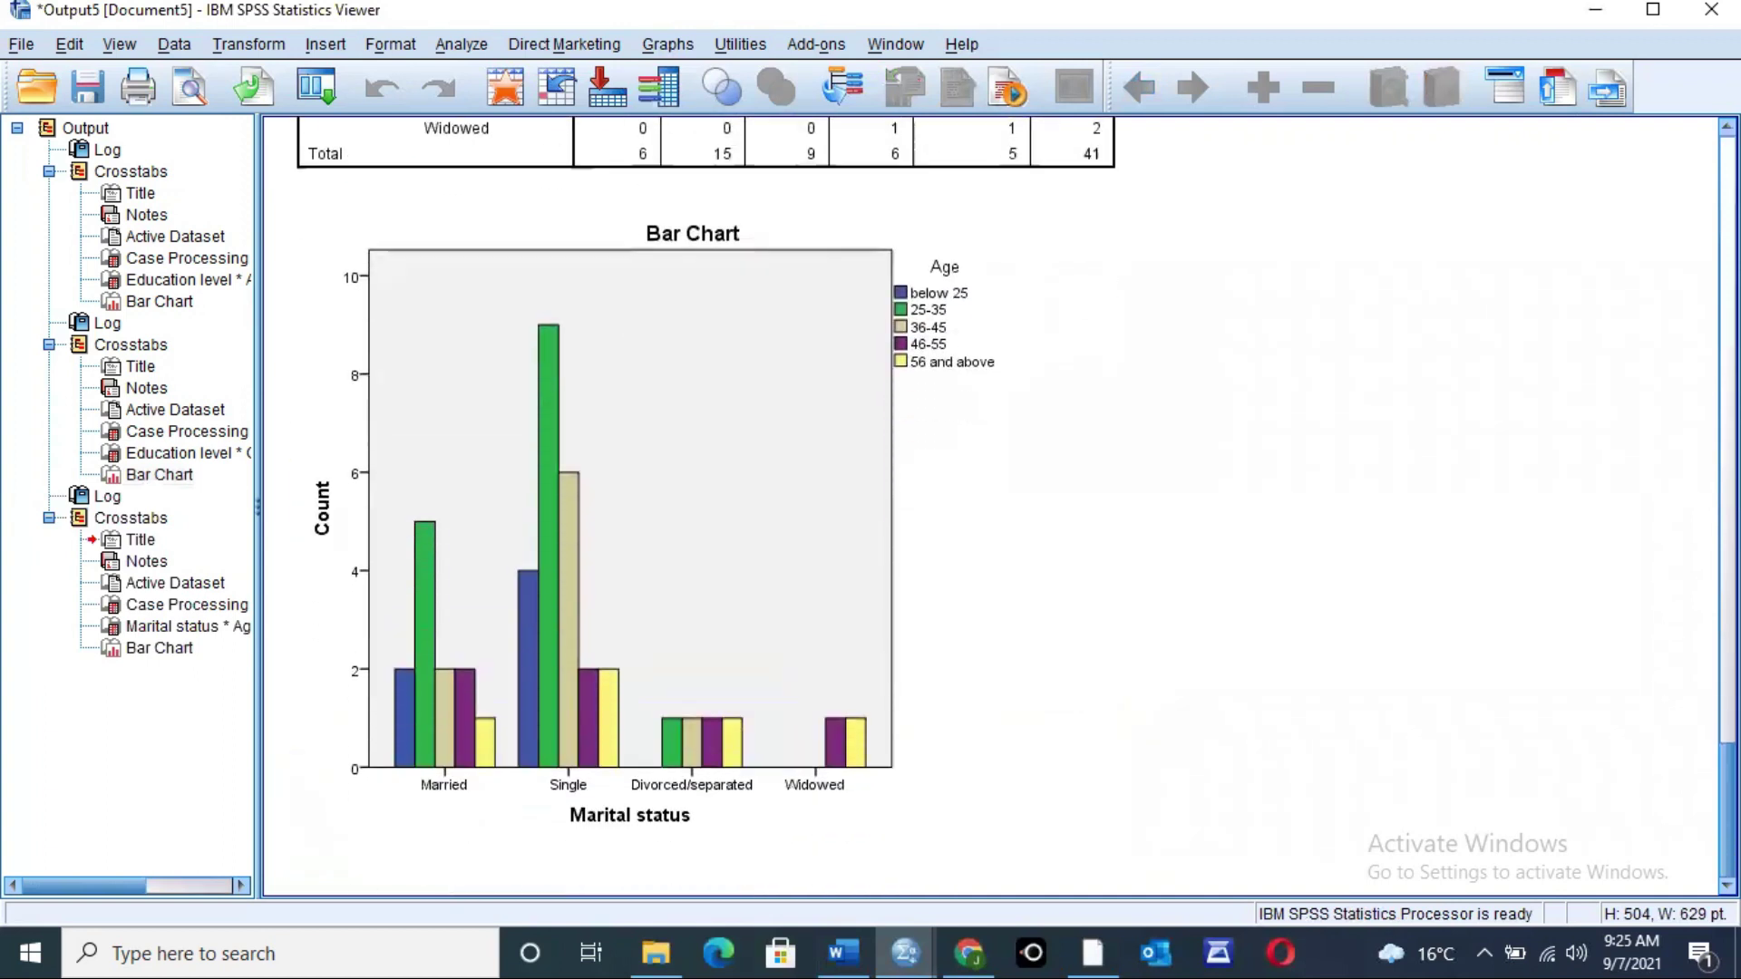
scroll(997, 508, "up", 3)
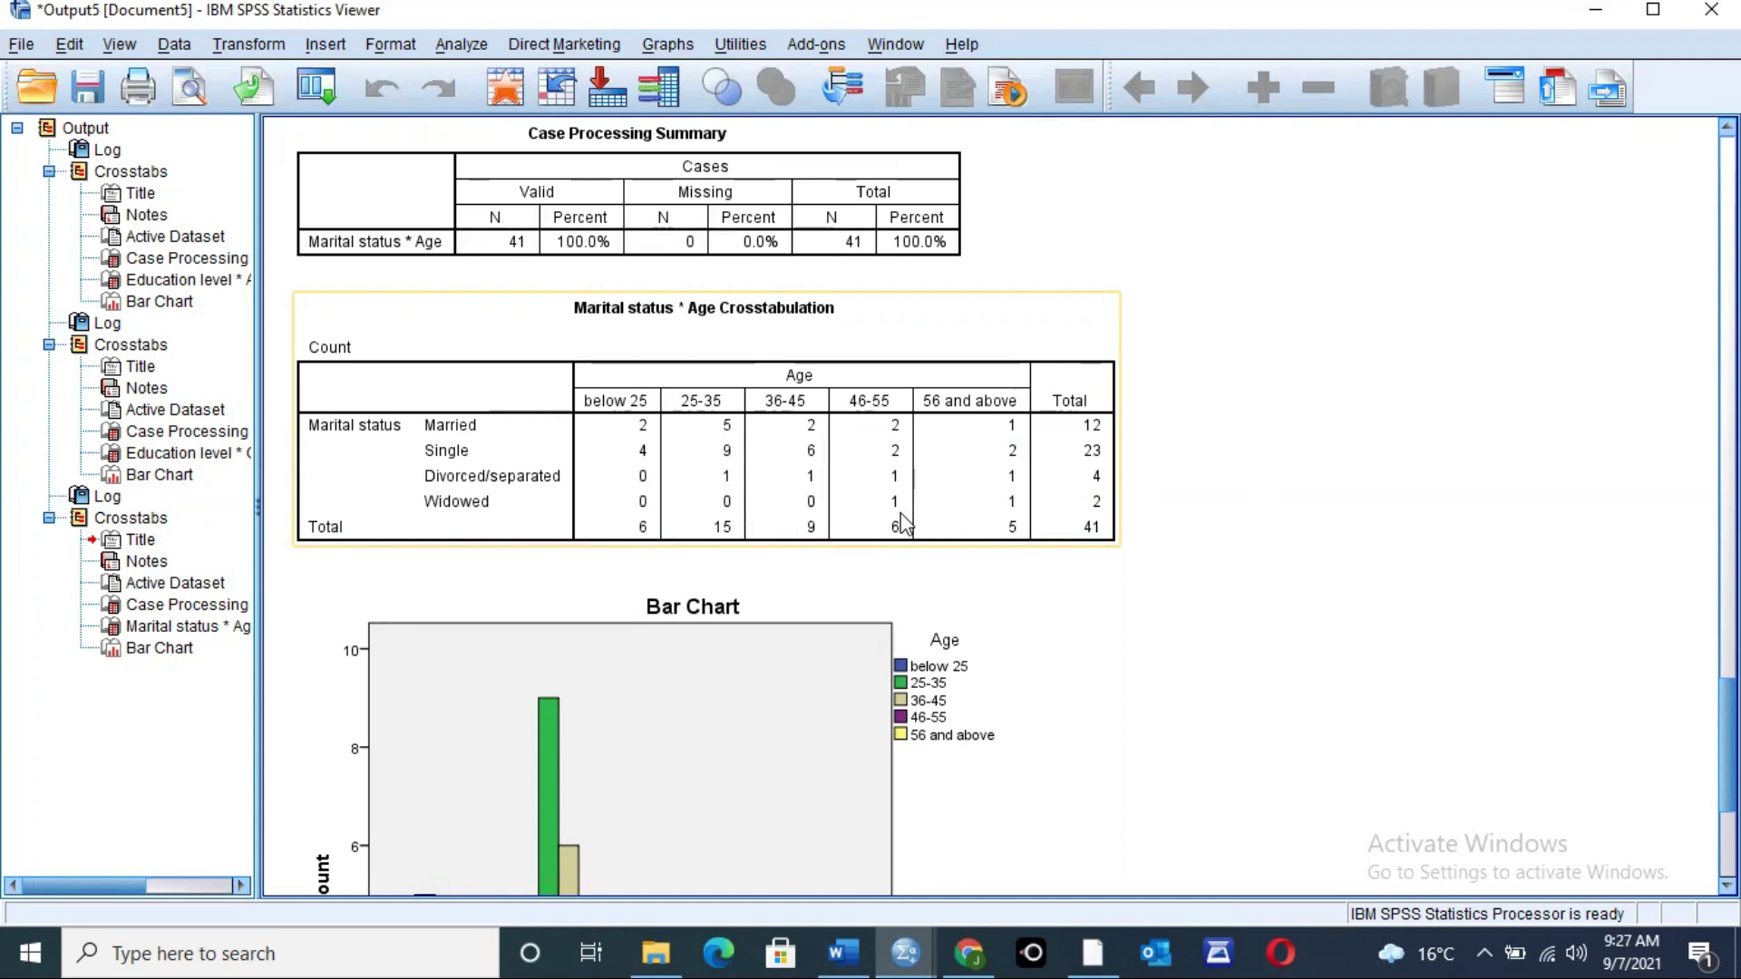
left_click(1172, 517)
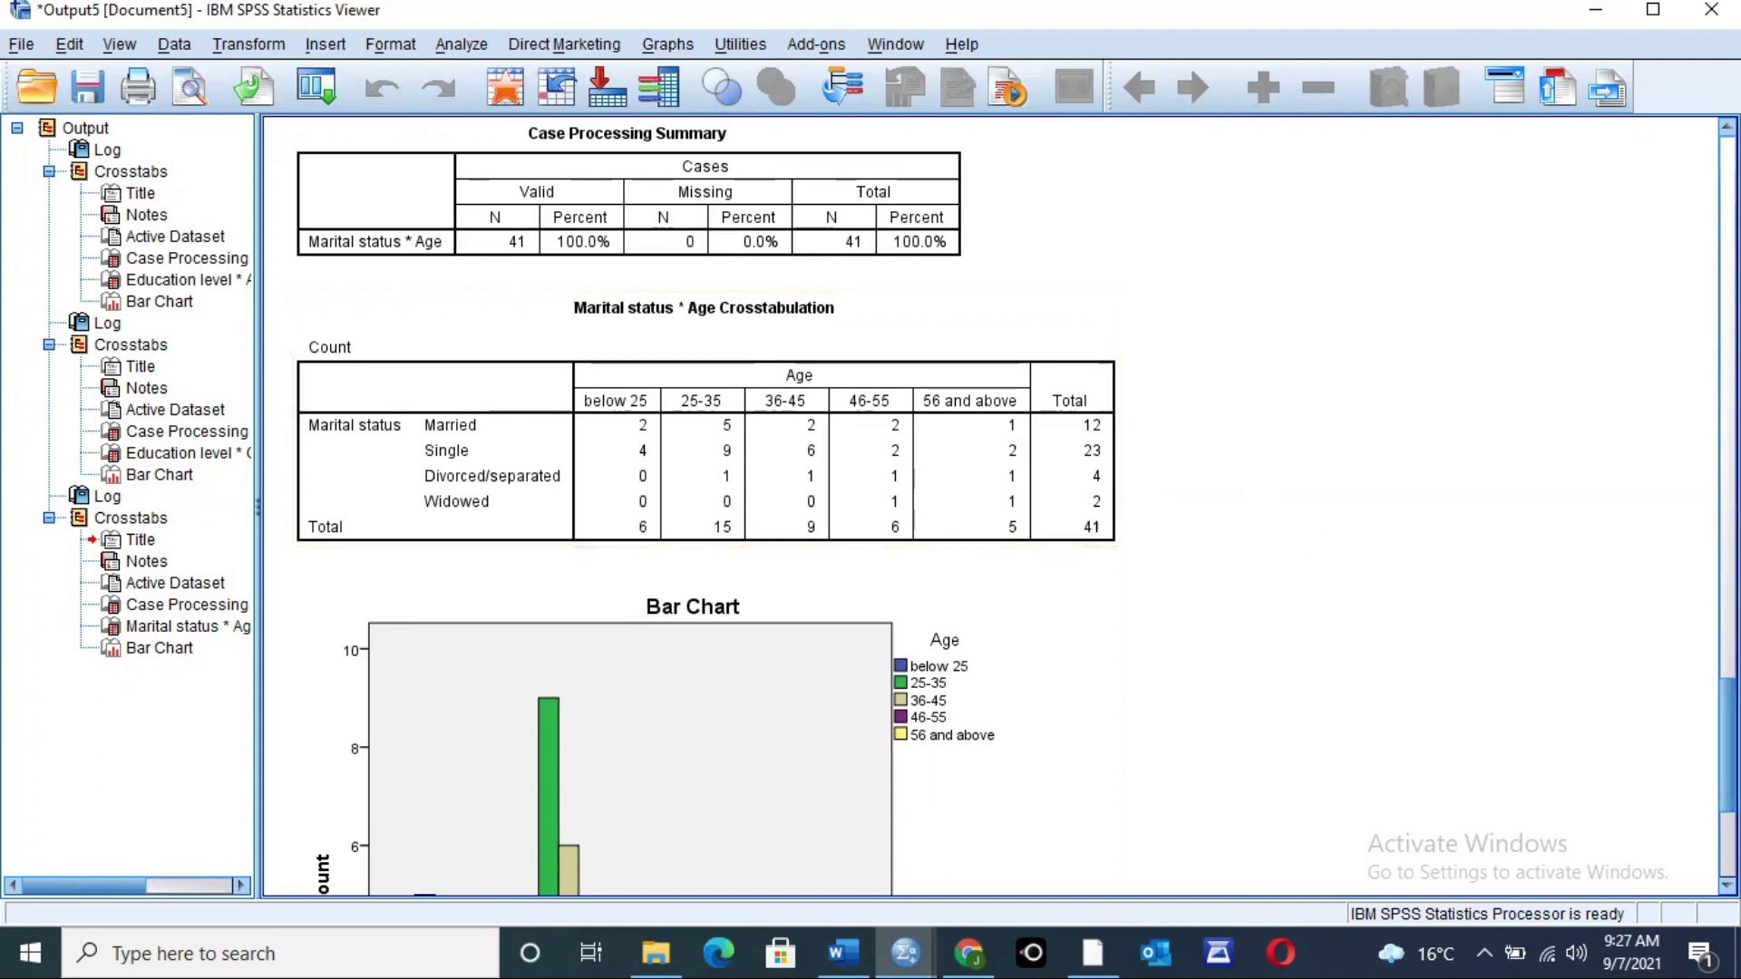
scroll(1026, 454, "down", 3)
scroll(1026, 453, "up", 3)
scroll(1026, 453, "down", 4)
Step: Open the Marital status by Age bar chart for editing and show data labels on its bars
left_click(588, 542)
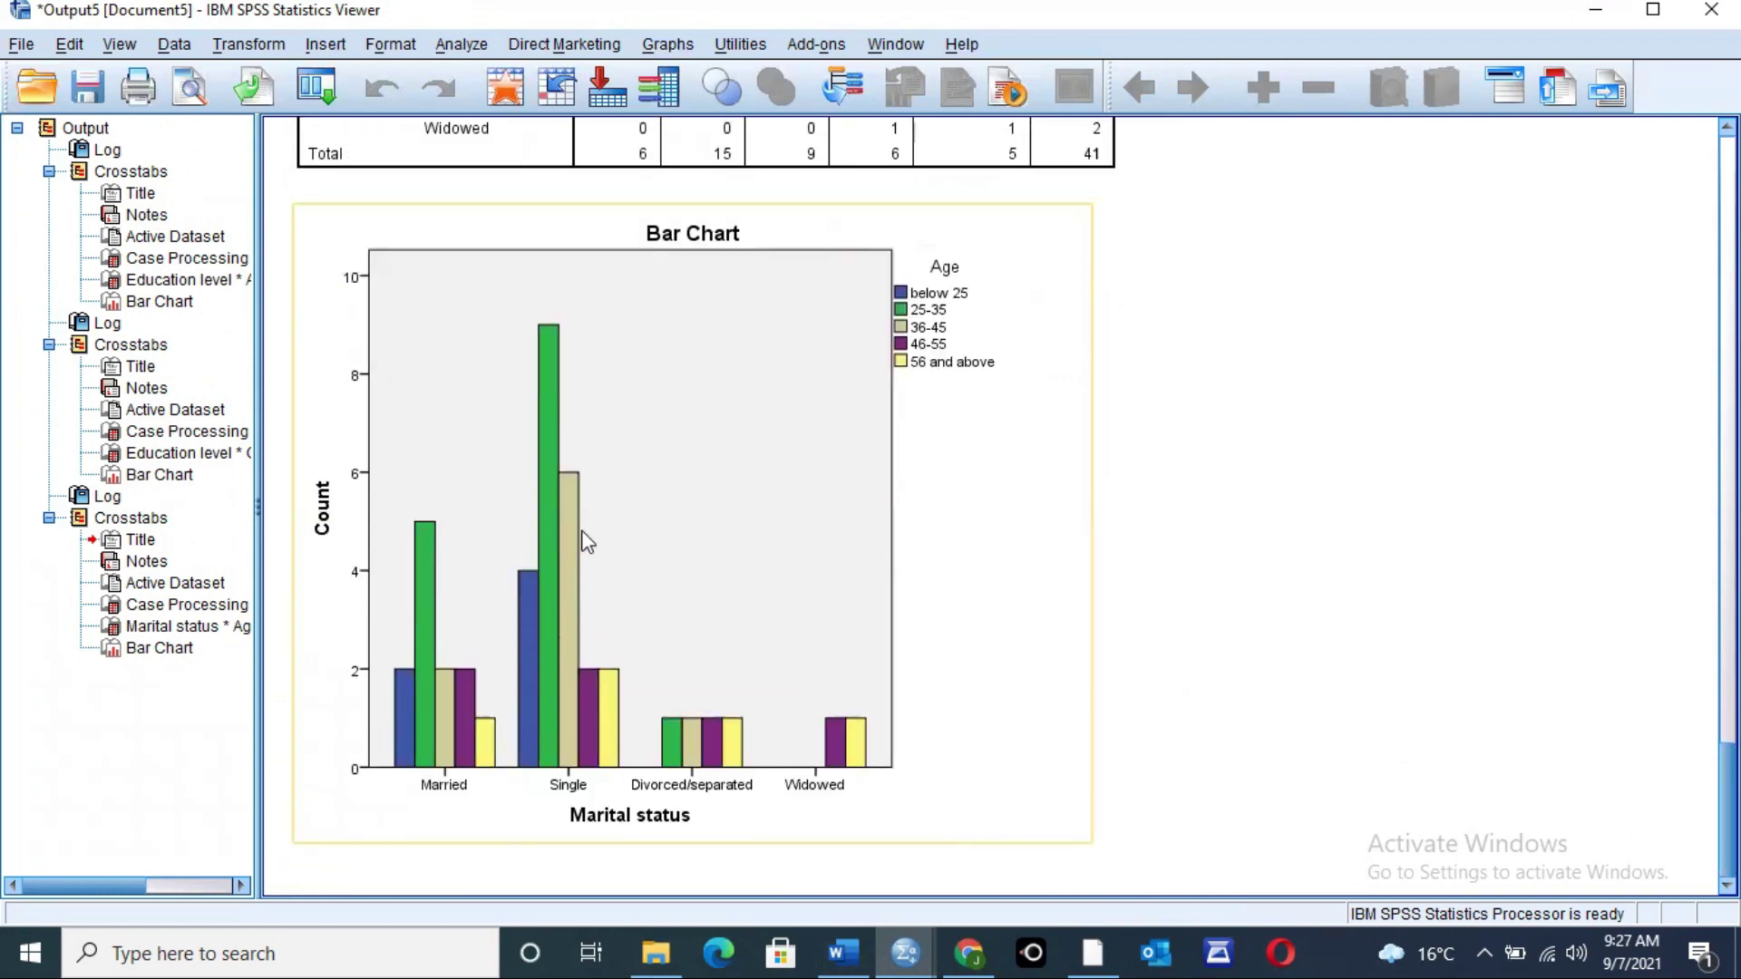
double_click(560, 585)
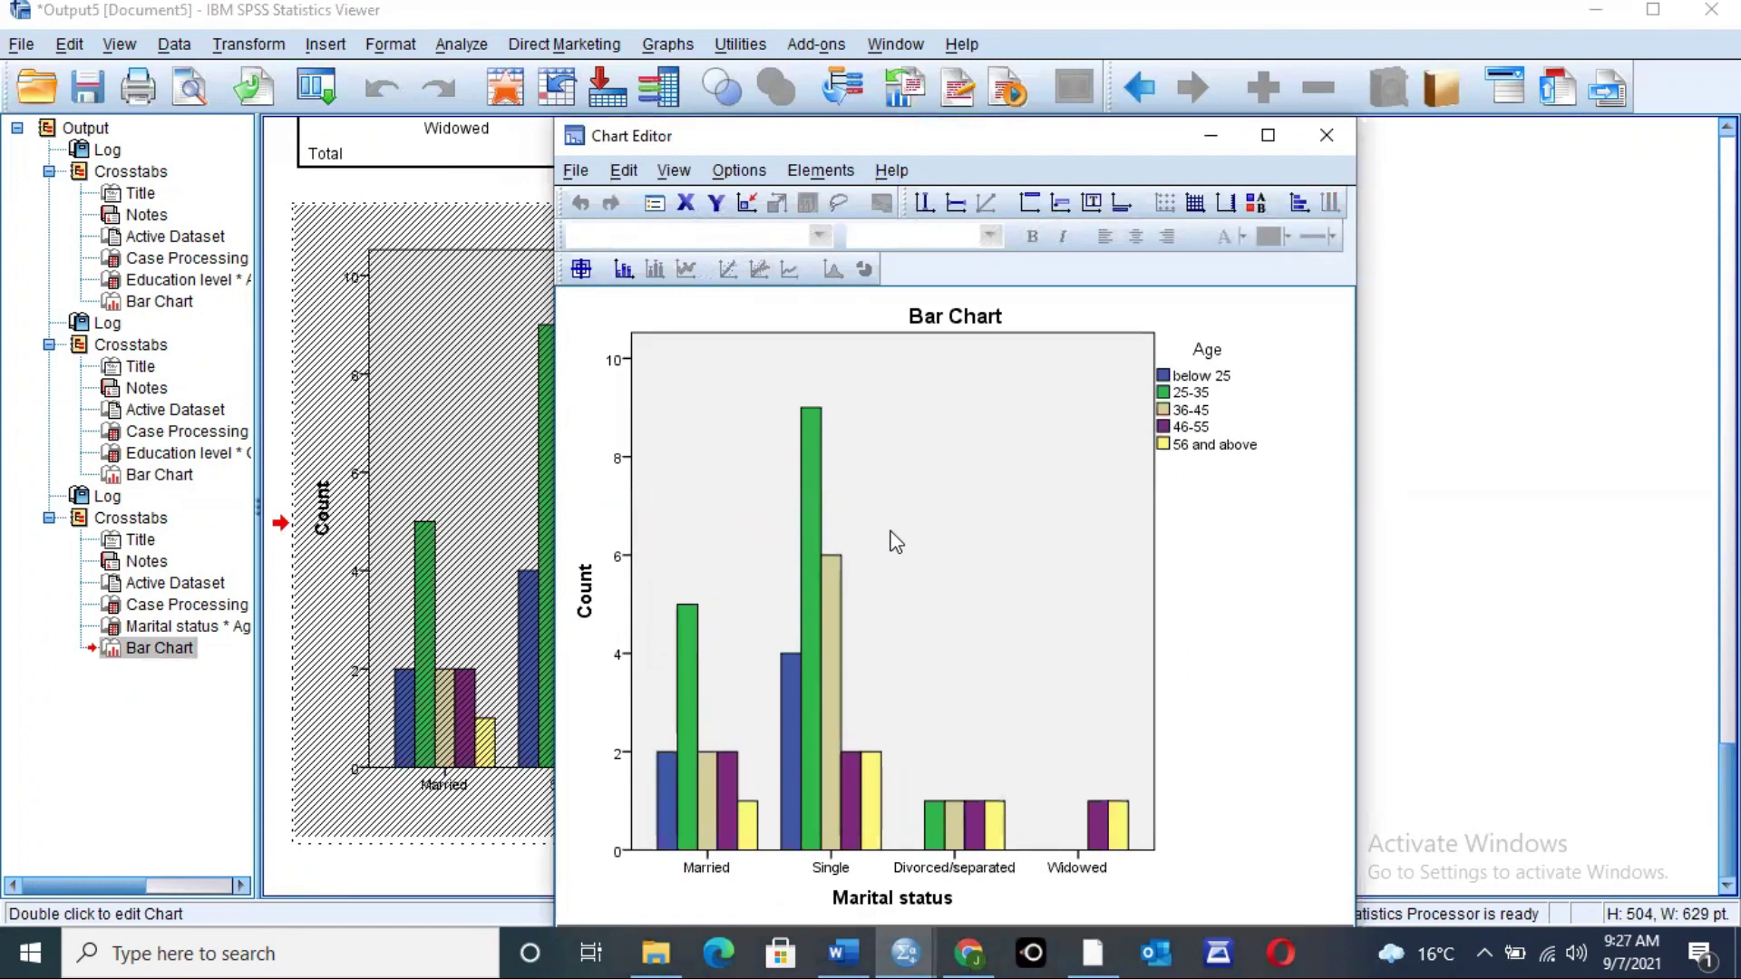
right_click(824, 650)
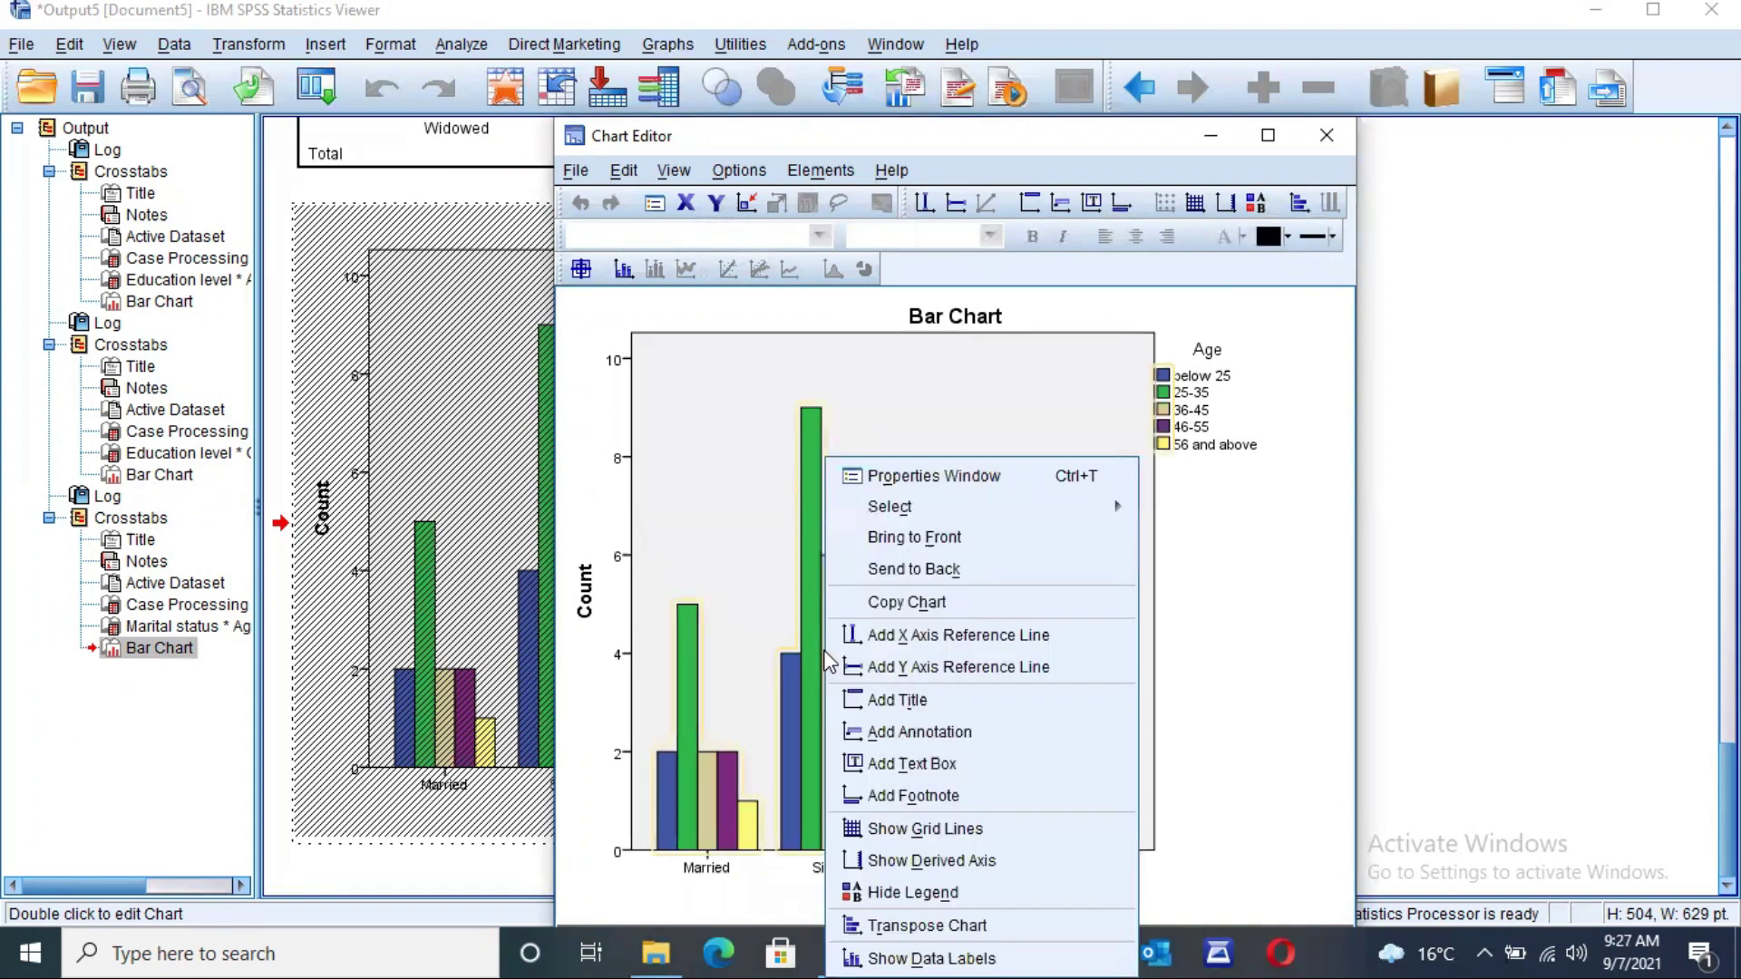
left_click(934, 950)
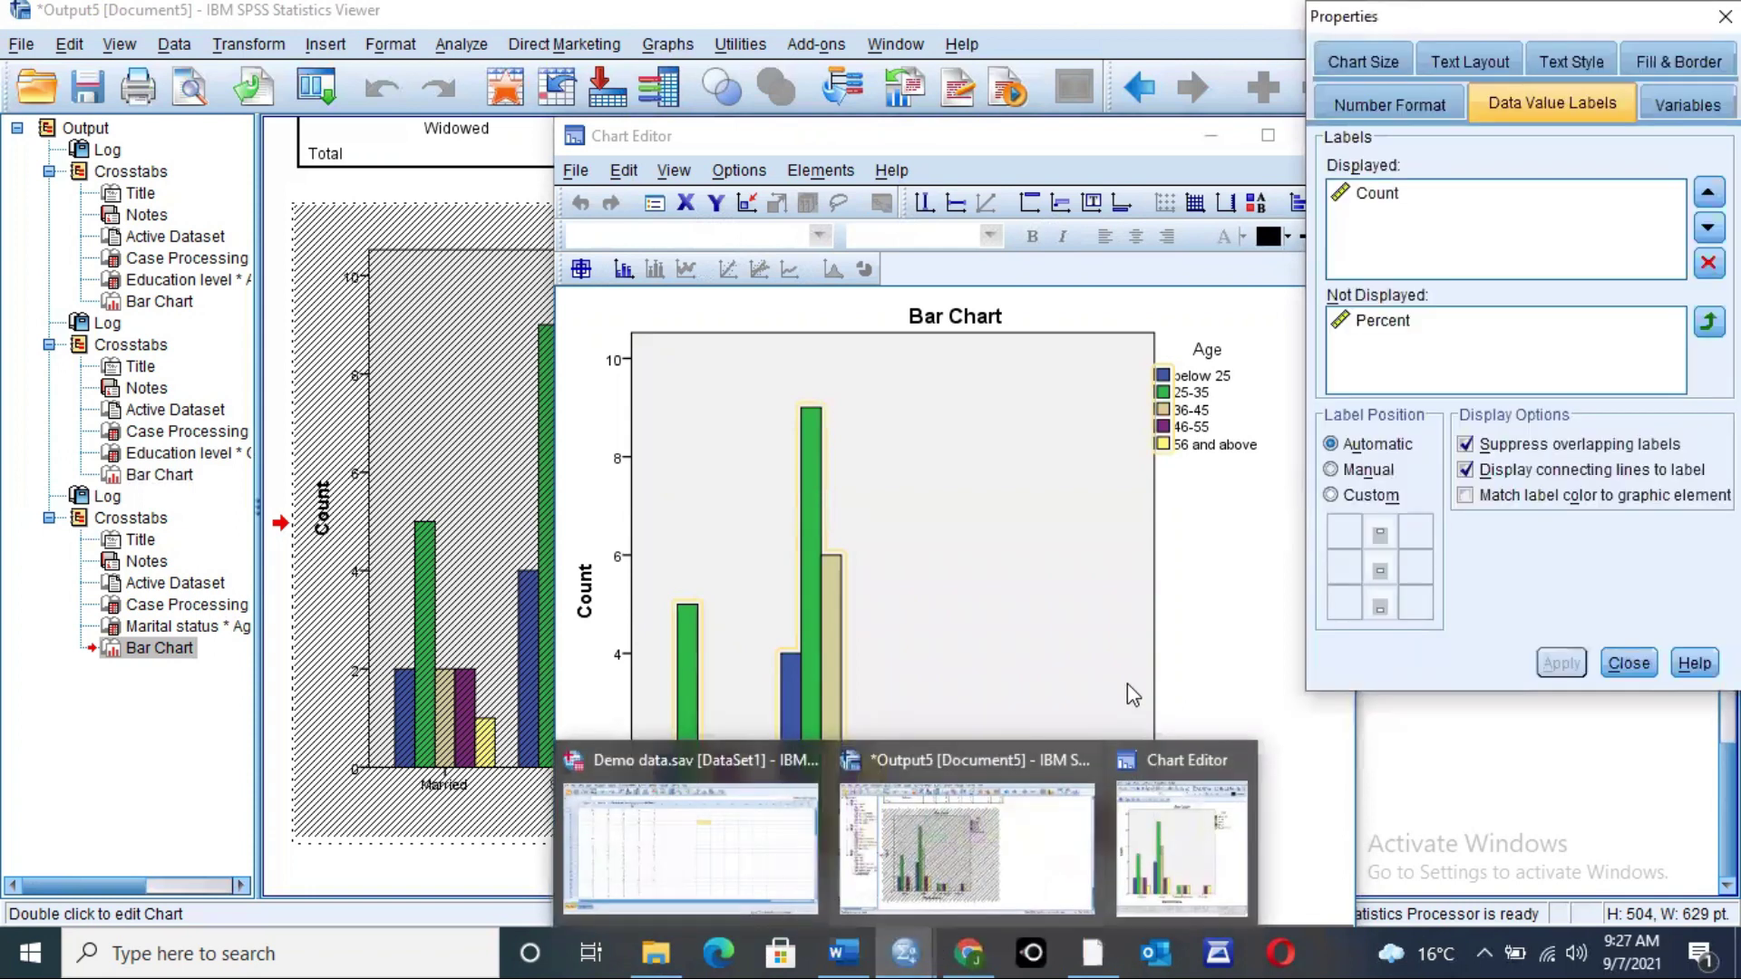
Step: Add Percent below Count in the bars' data labels, apply the change and close the chart editor
left_click(1396, 334)
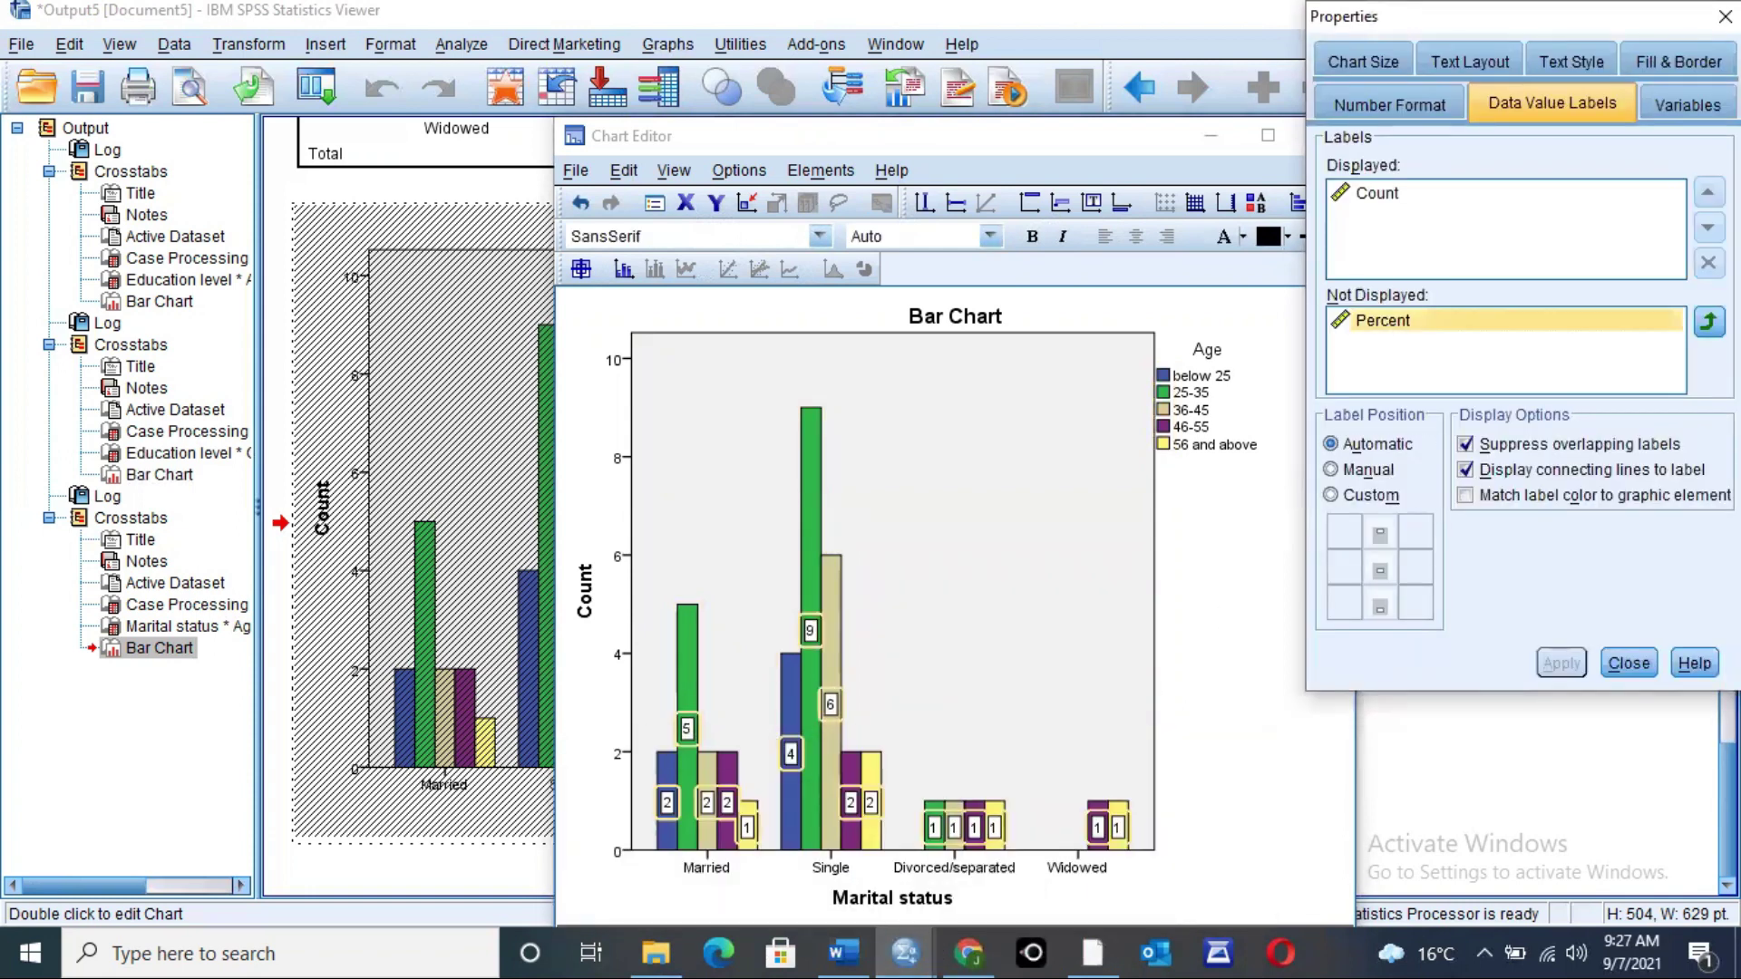
left_click(1709, 322)
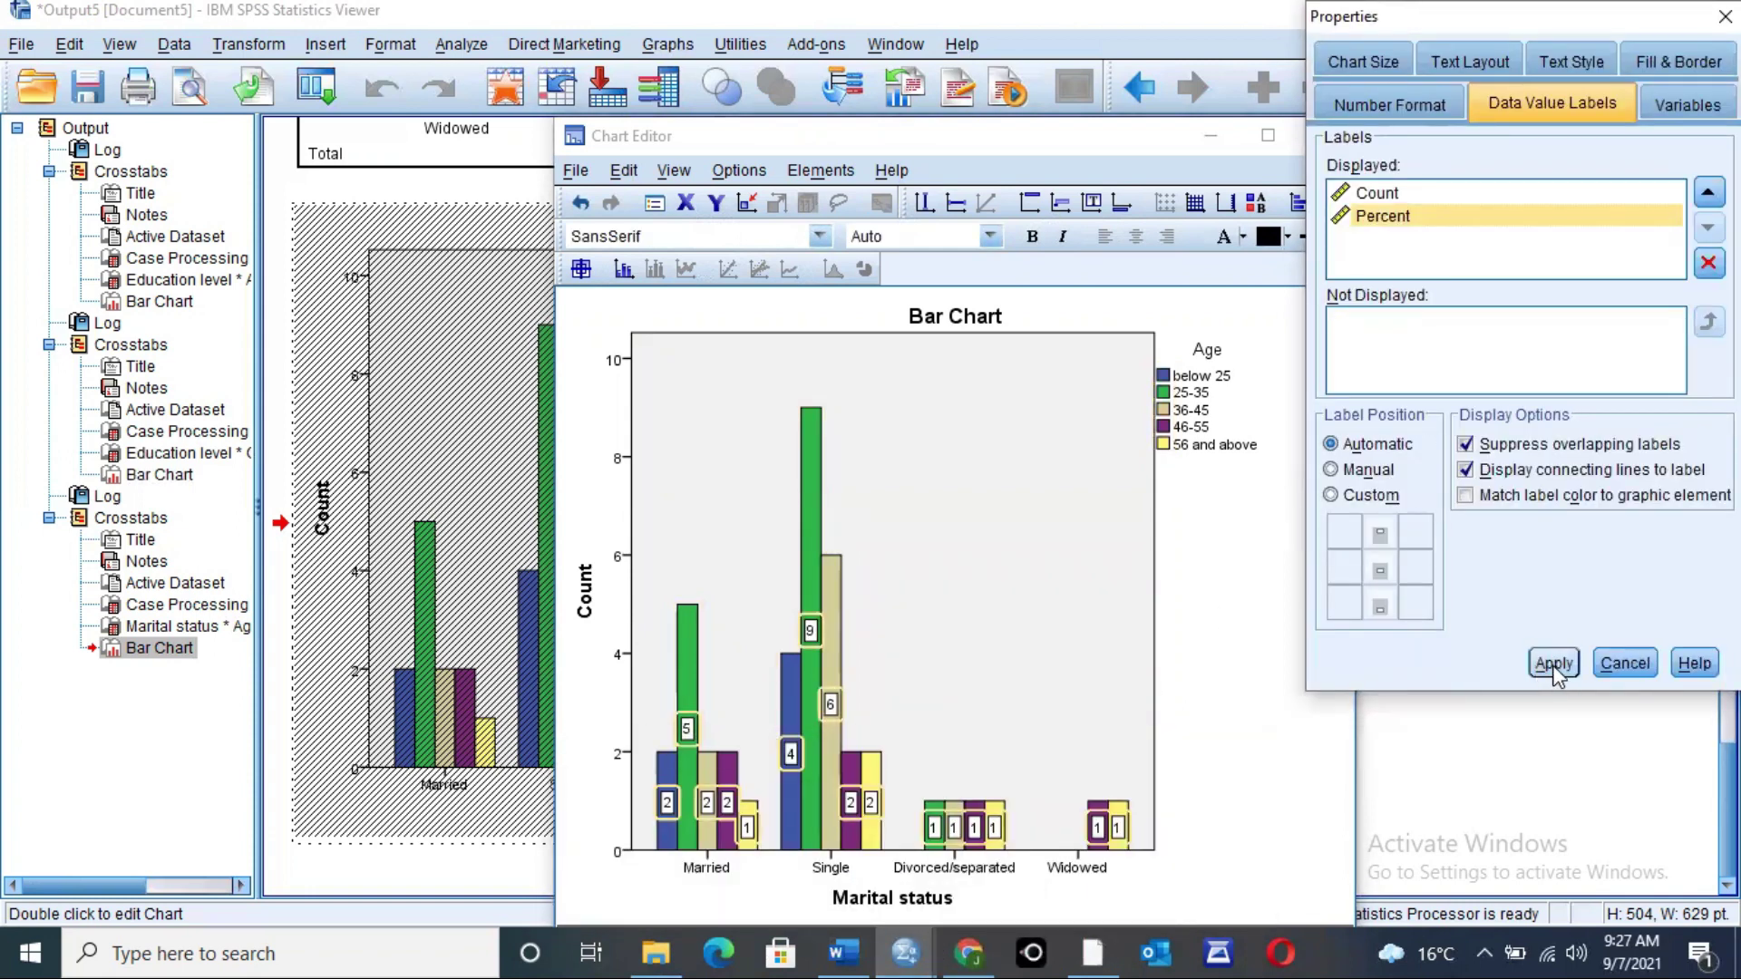
left_click(1552, 665)
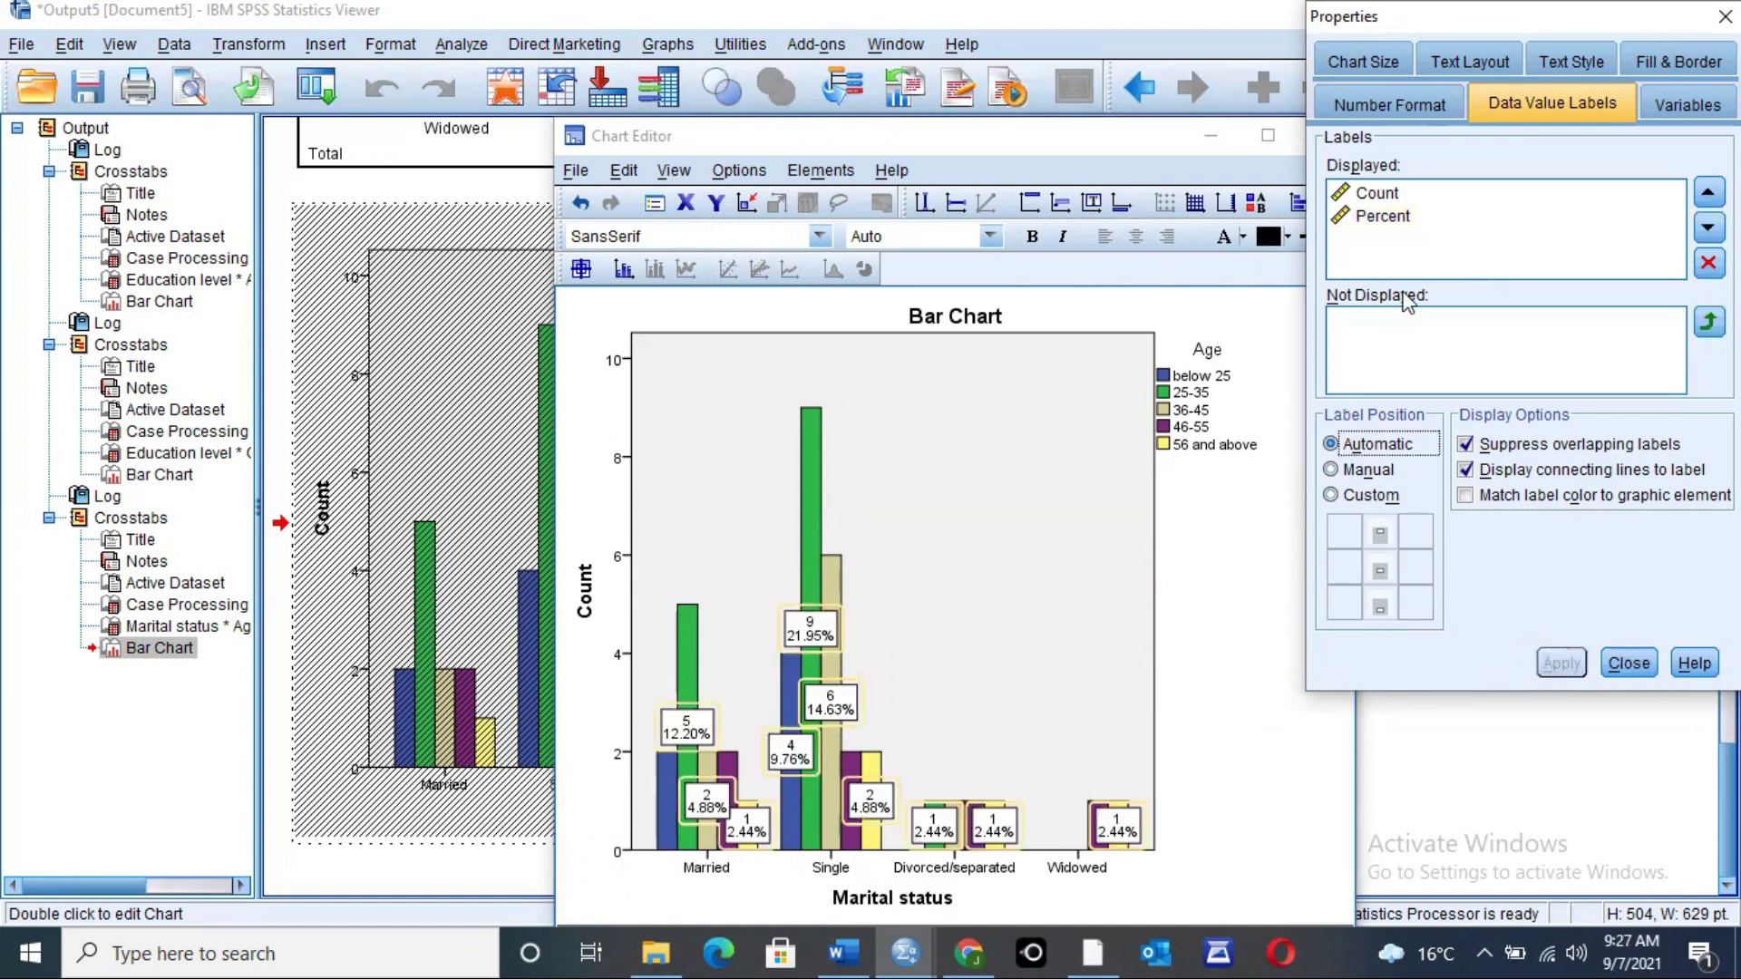
left_click(1725, 17)
left_click(1339, 148)
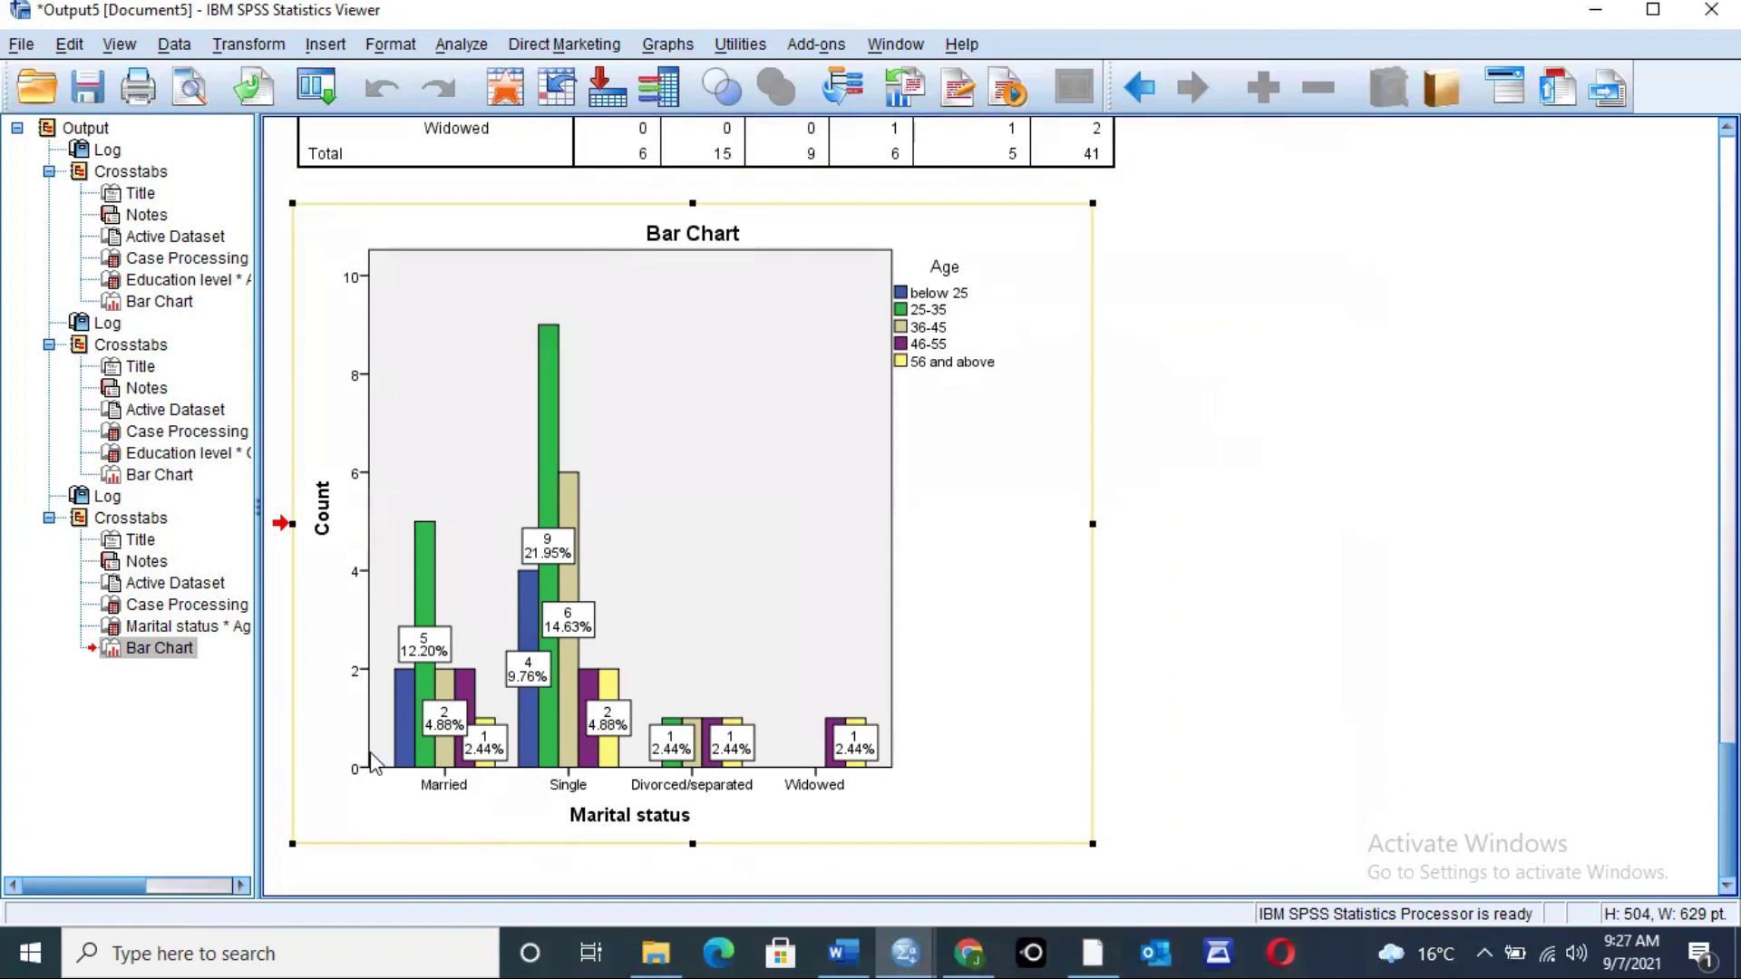
Step: Look back over the tables and labelled bar charts of all three crosstabs in the output
double_click(413, 766)
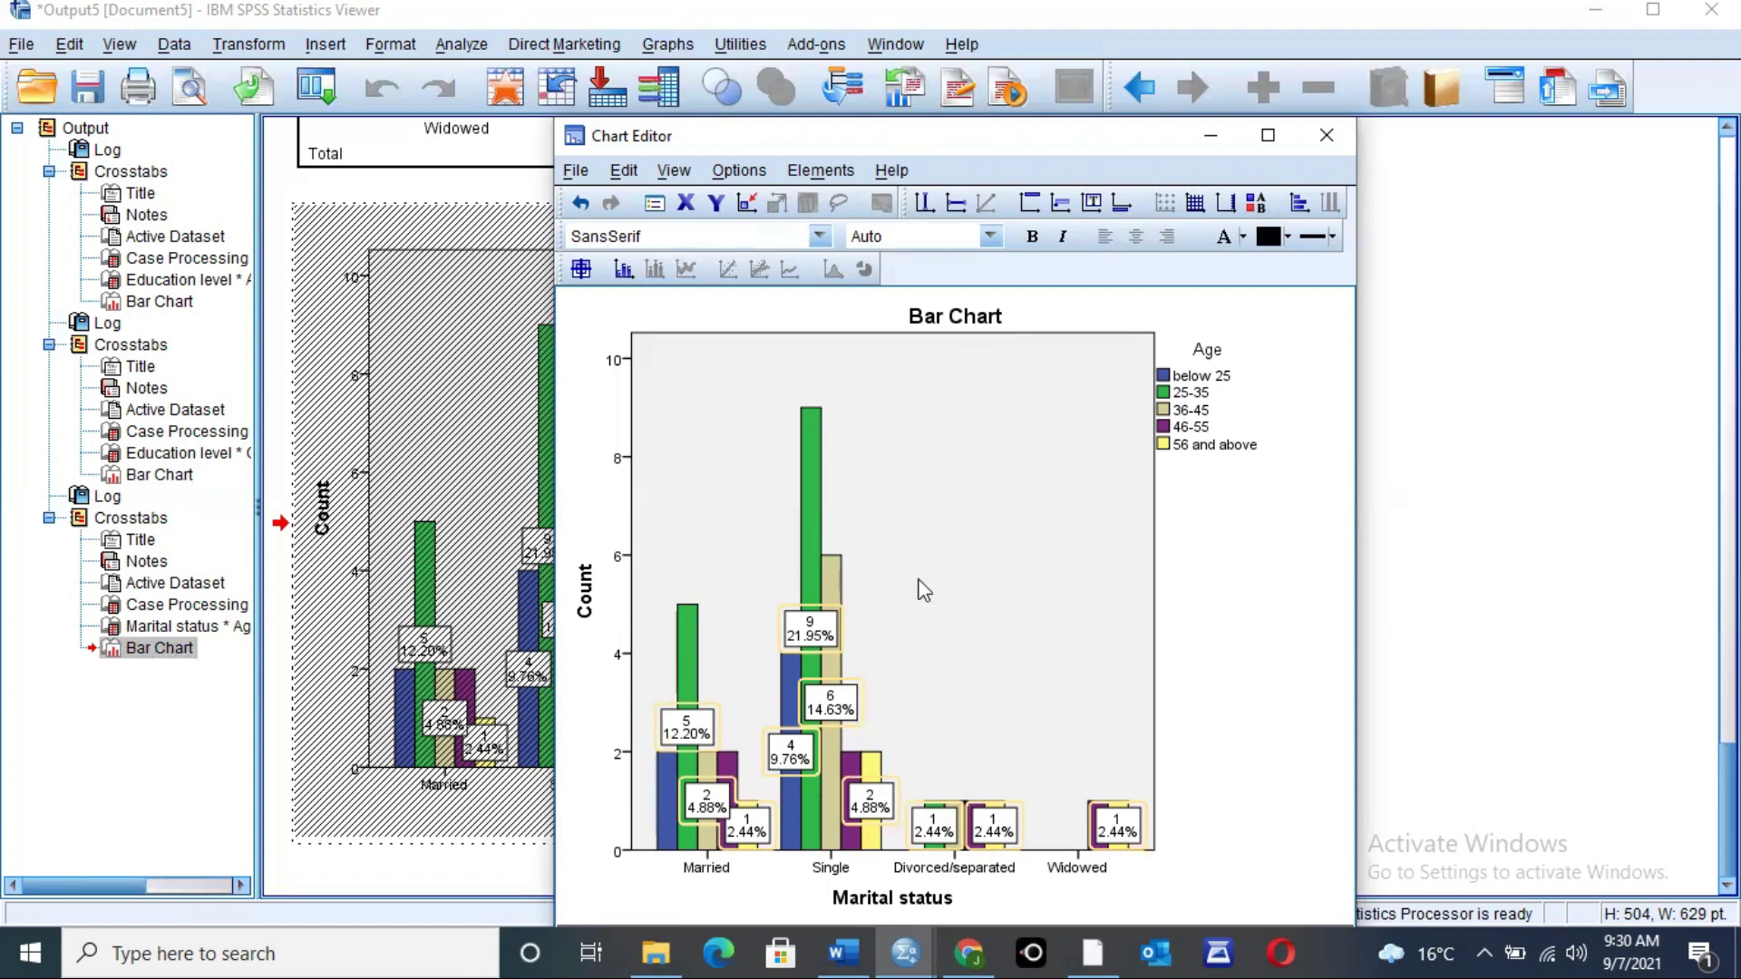
left_click(1326, 137)
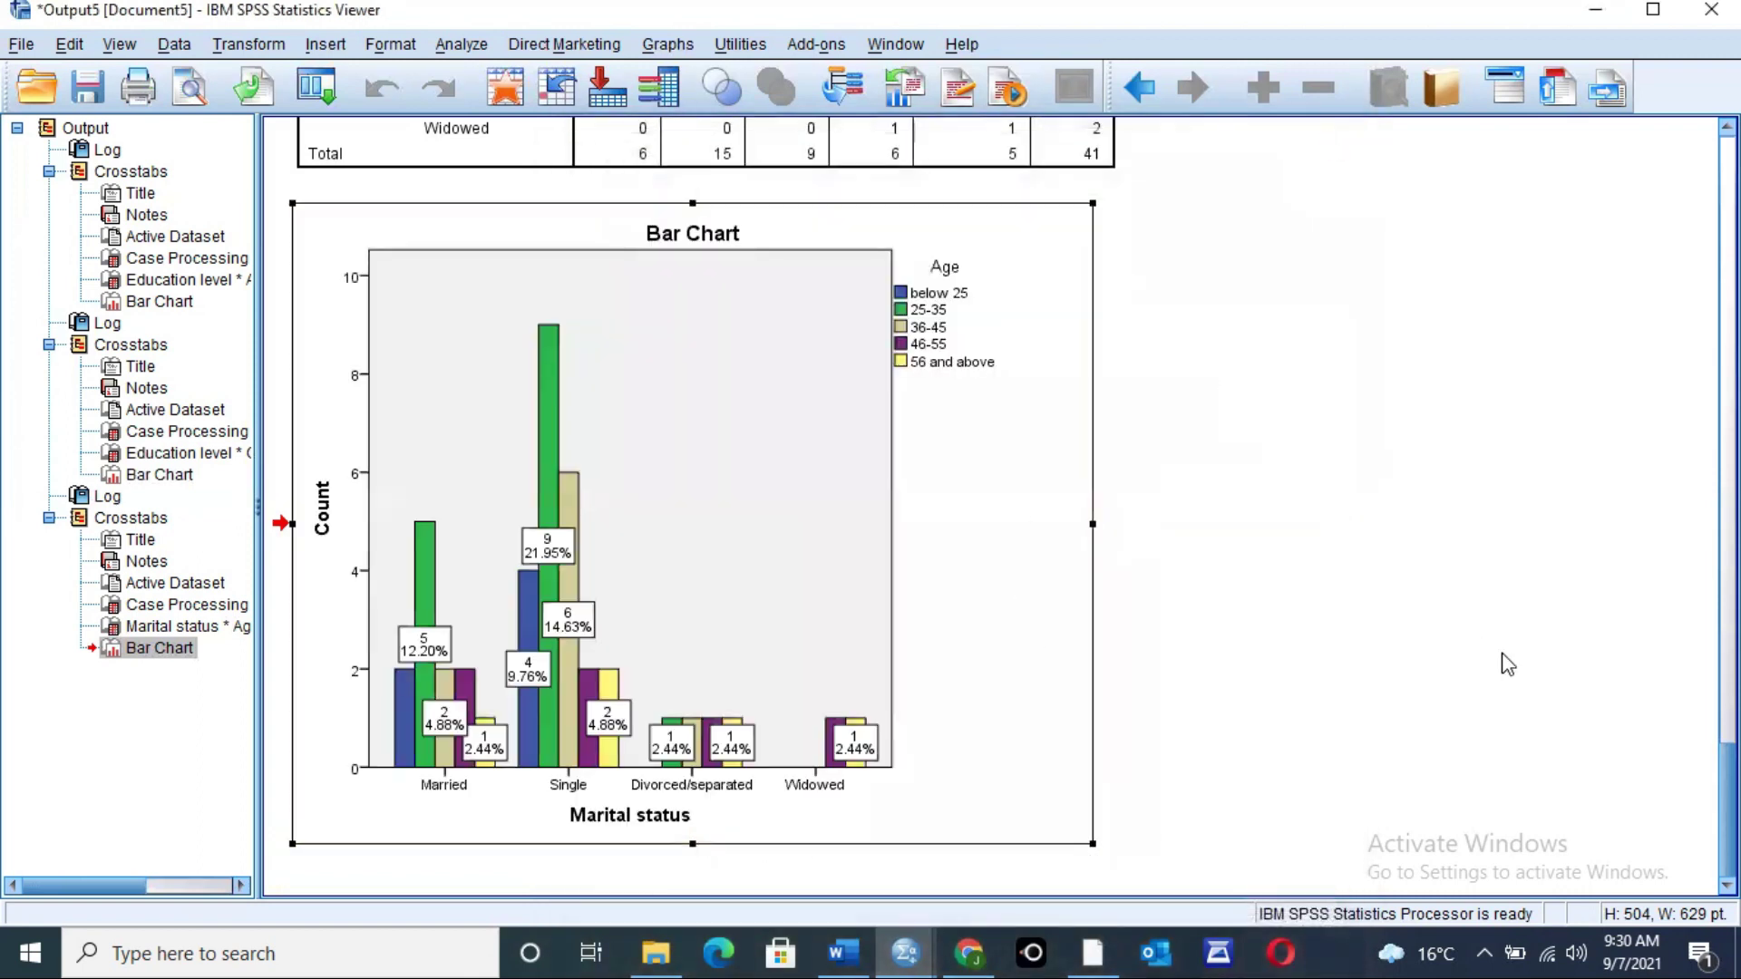
scroll(1507, 664, "up", 10)
scroll(1507, 664, "down", 9)
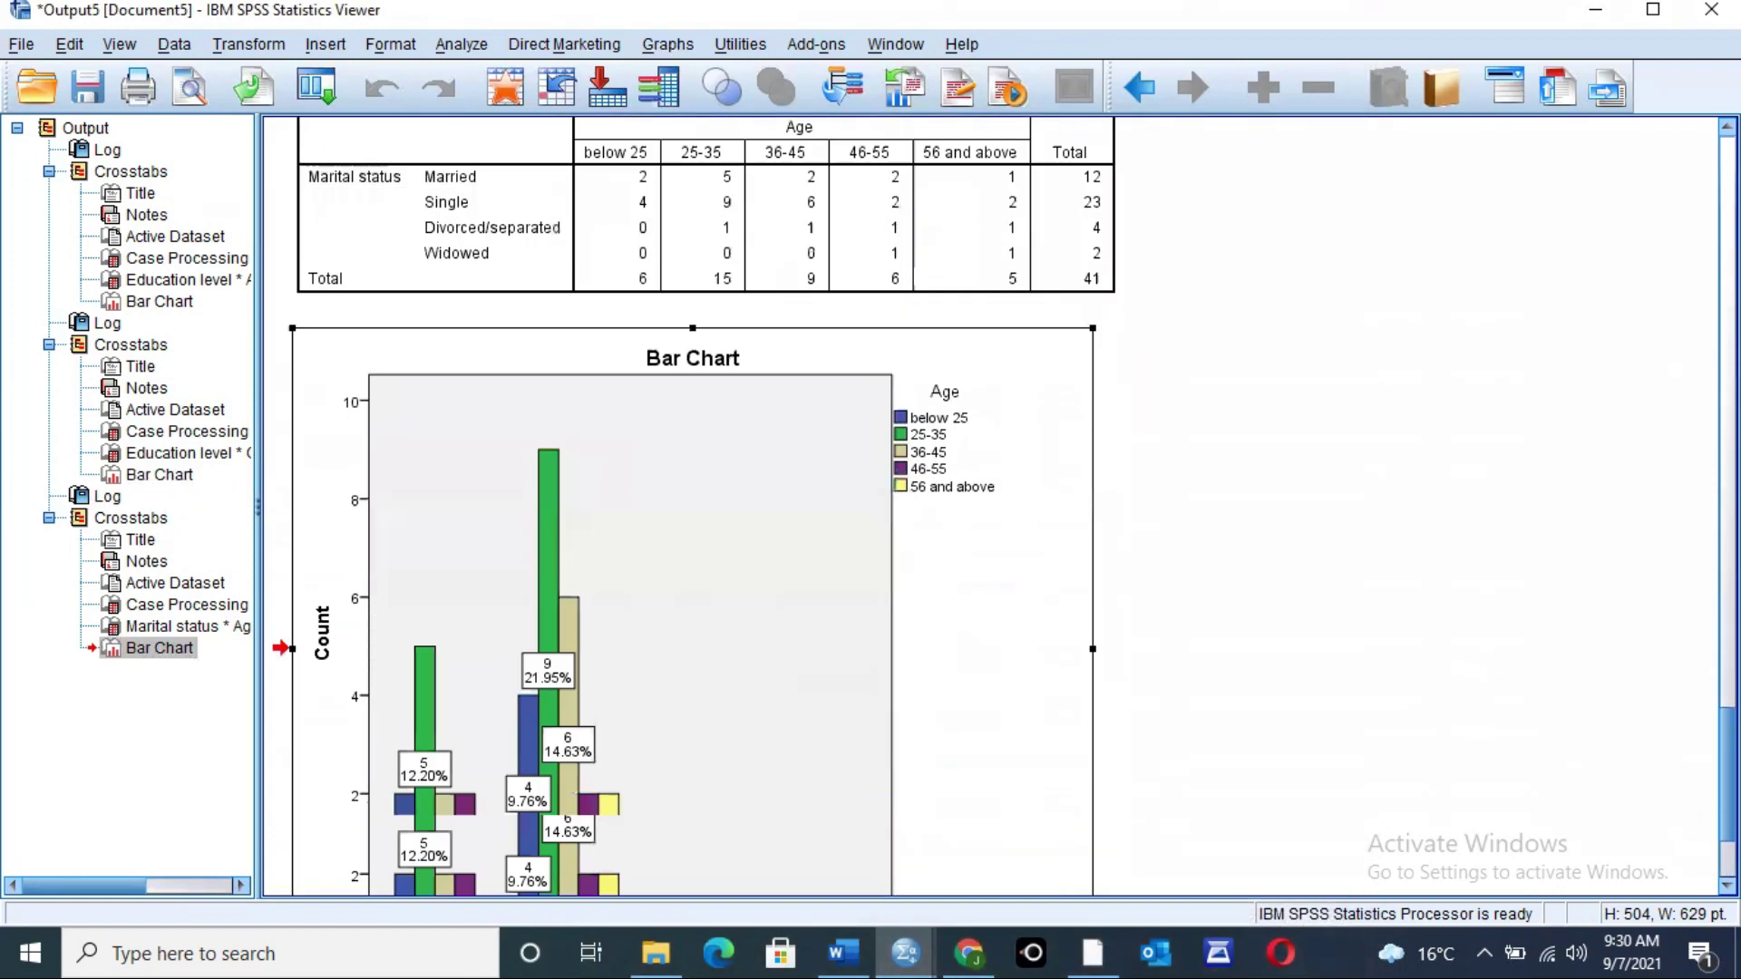
scroll(1723, 780, "down", 3)
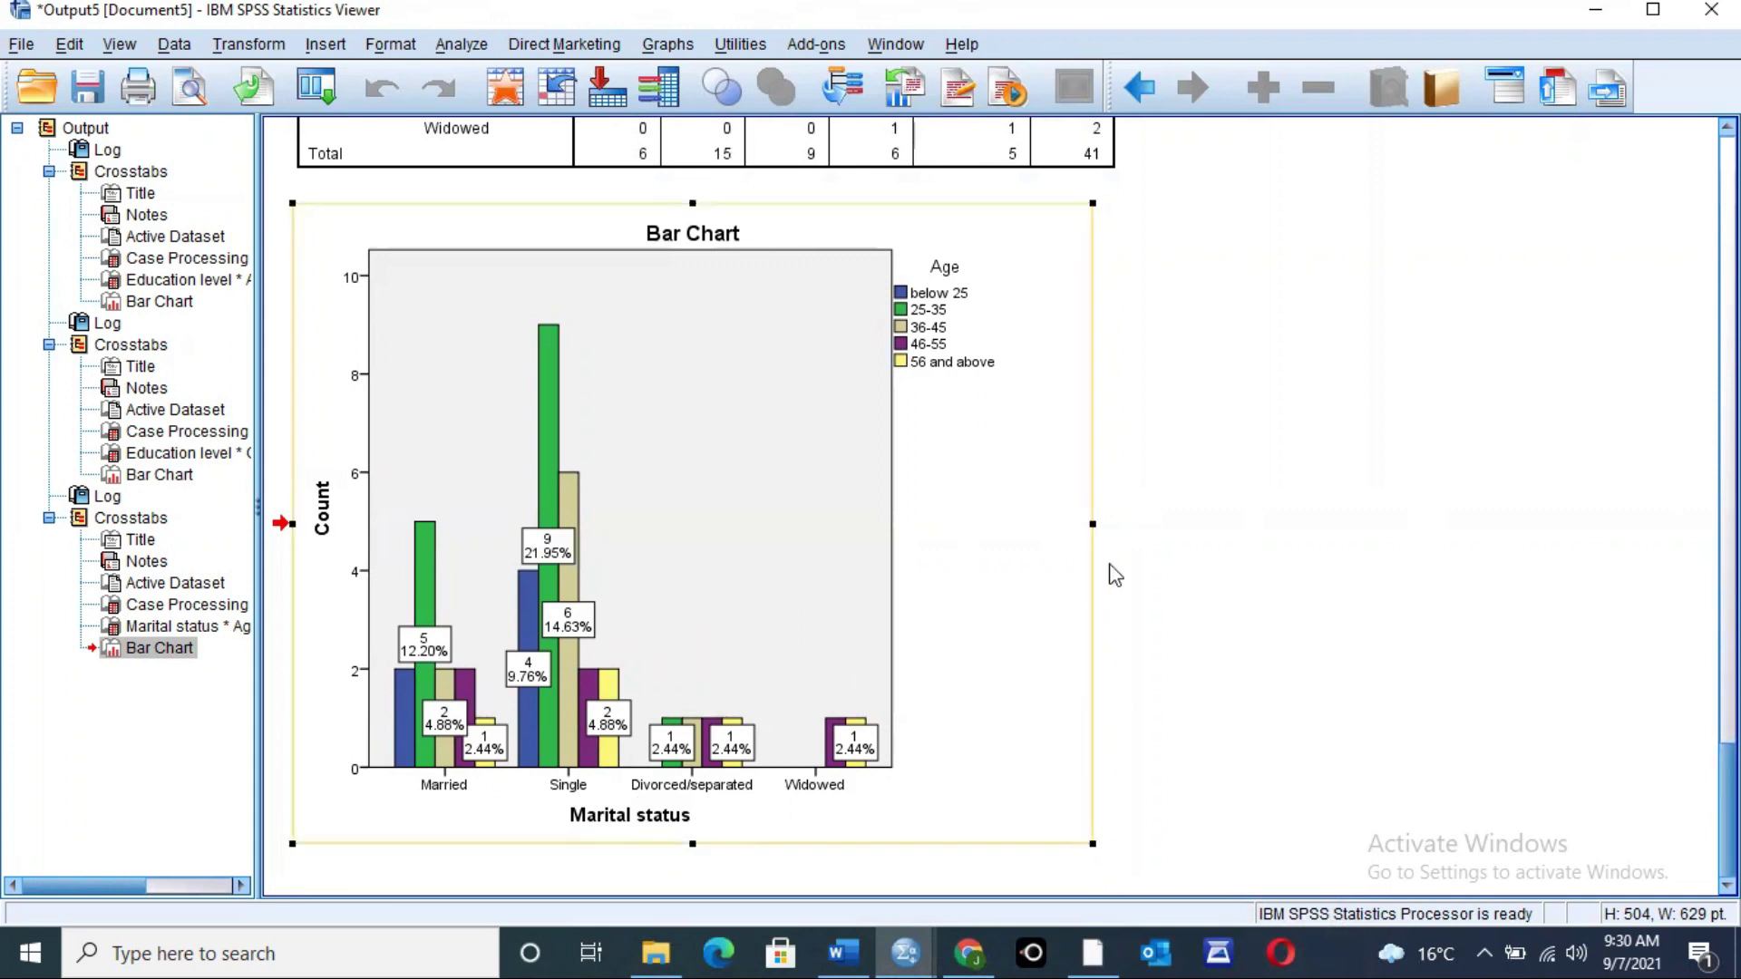
scroll(689, 508, "up", 20)
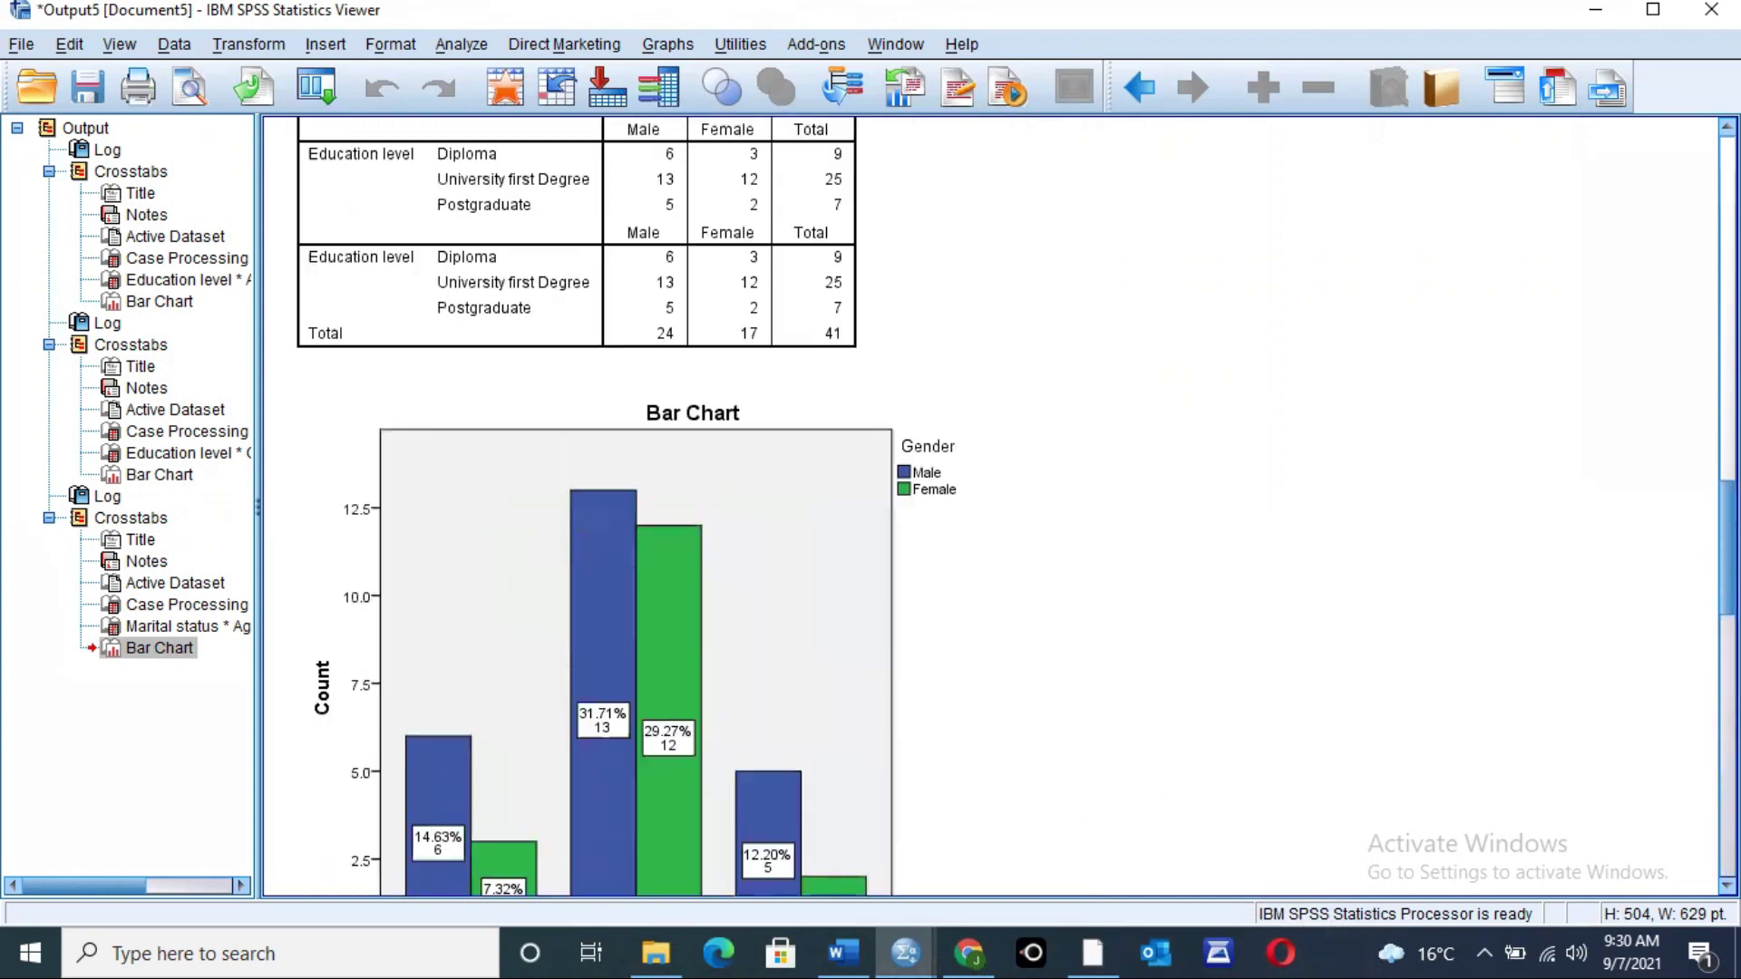
scroll(802, 392, "down", 5)
scroll(802, 393, "up", 4)
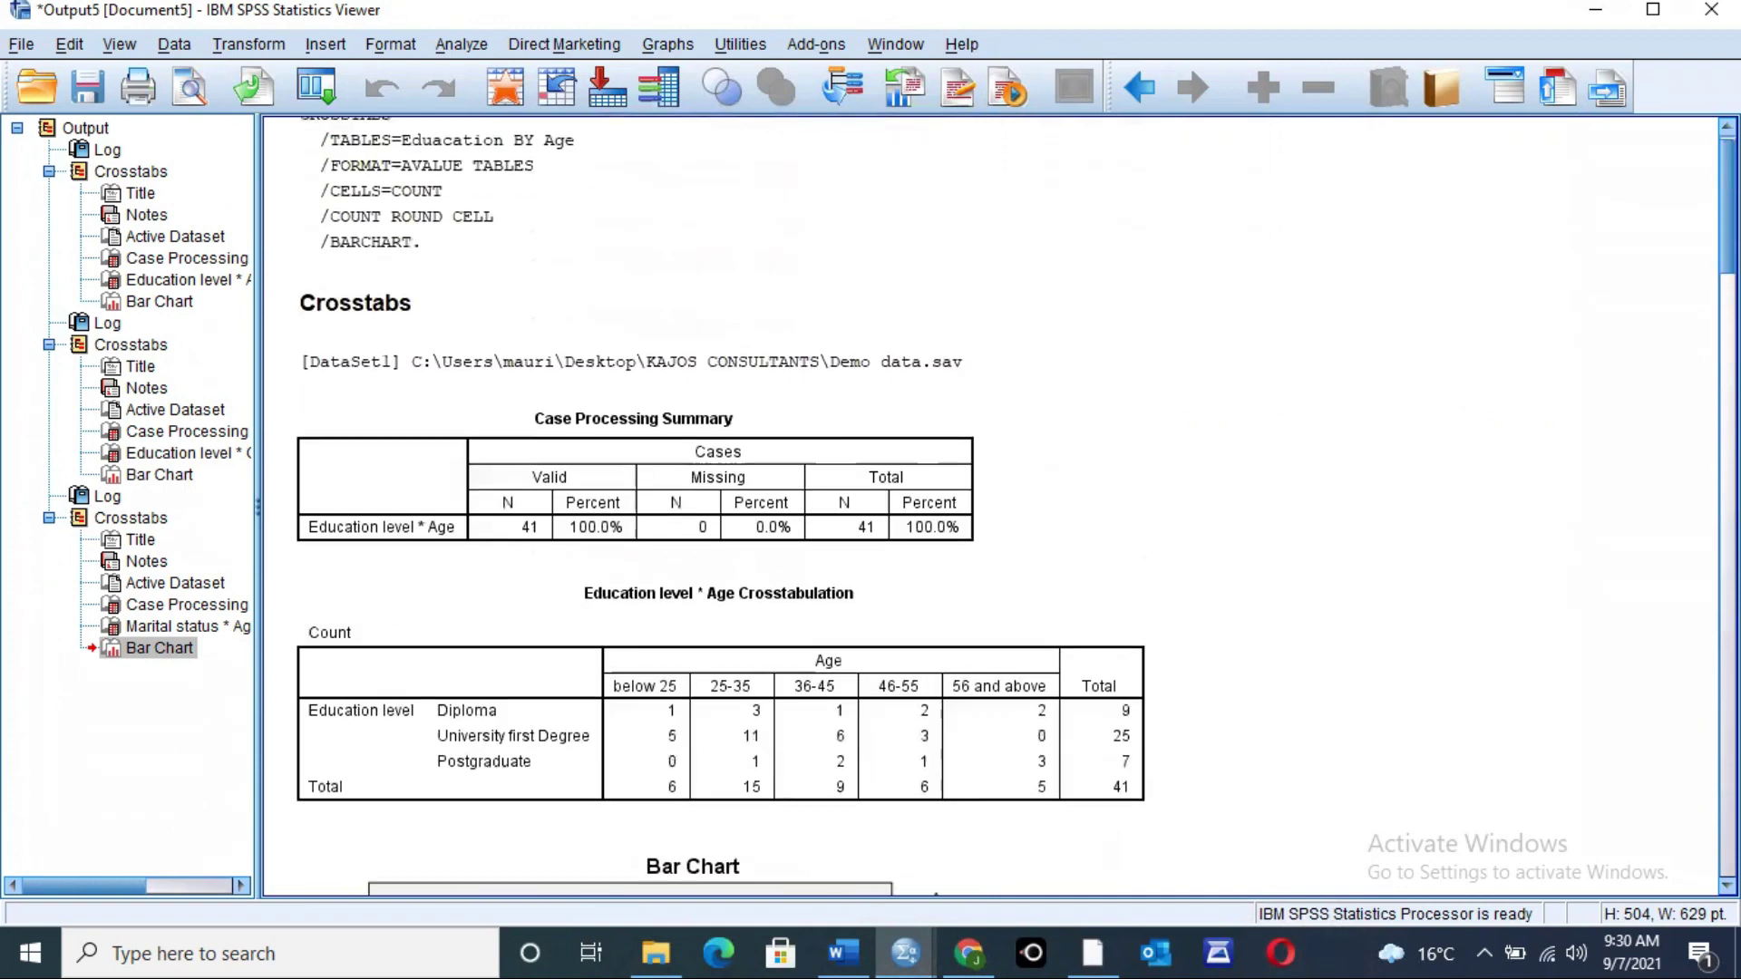
Step: Delete the syntax log, the active dataset line and the Case Processing Summary from the Education level by Age output
left_click(609, 442)
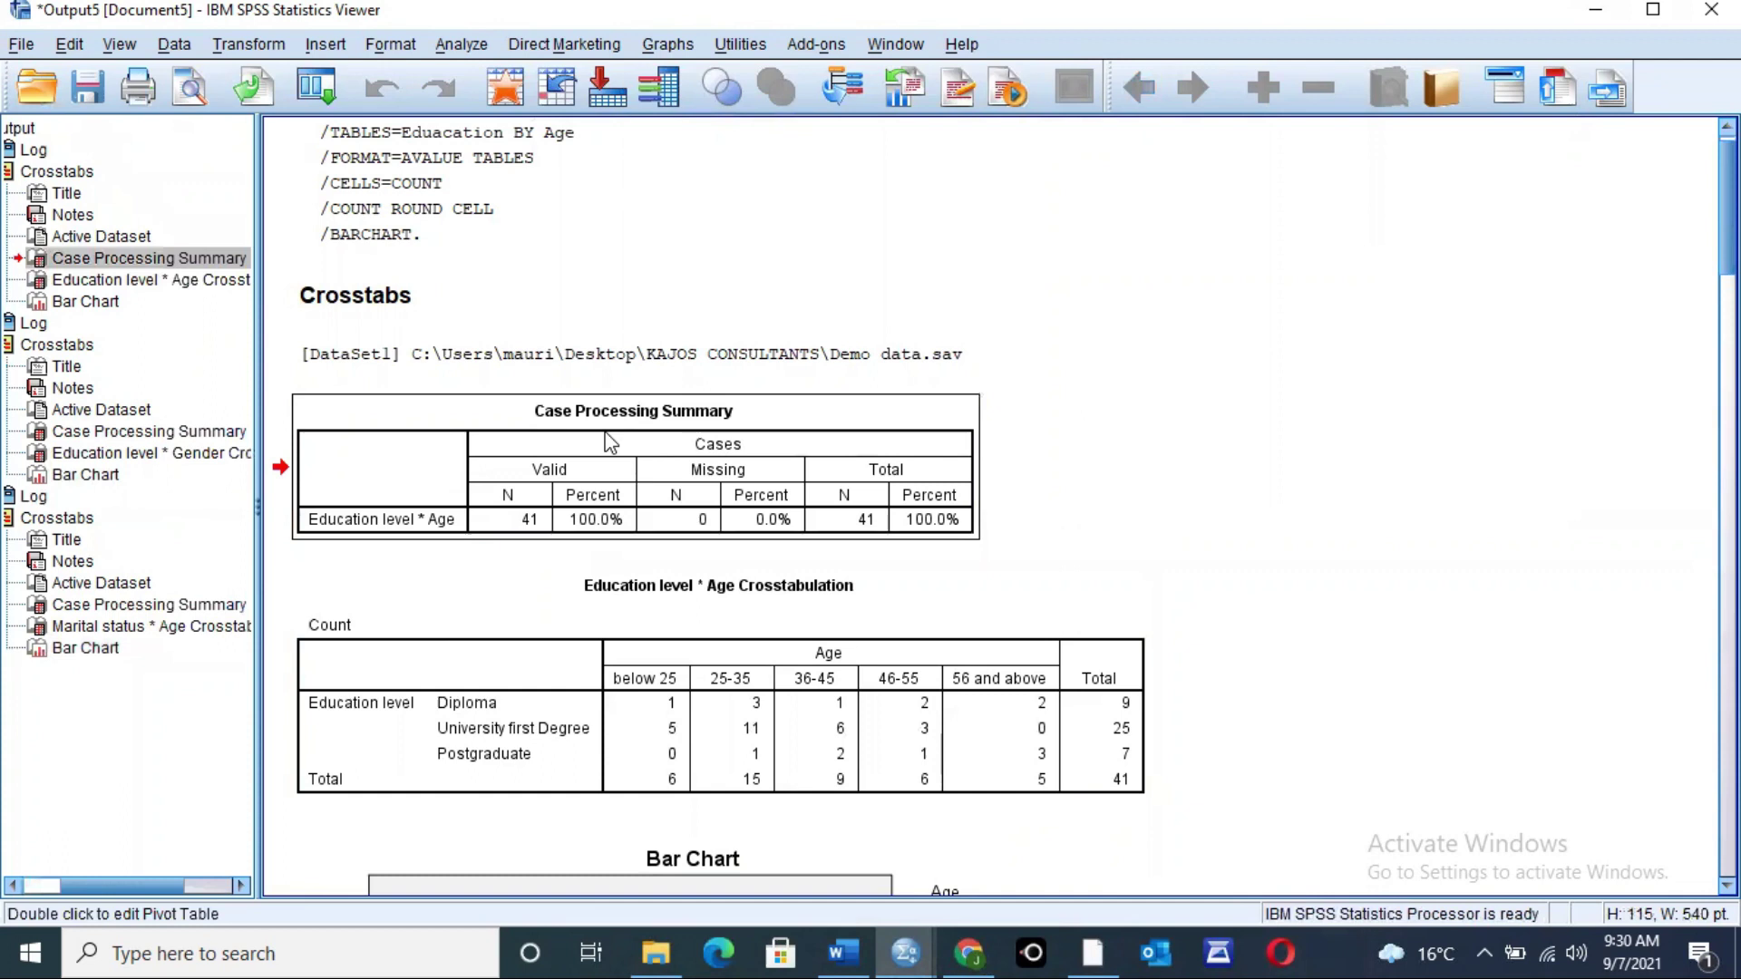
left_click(374, 175)
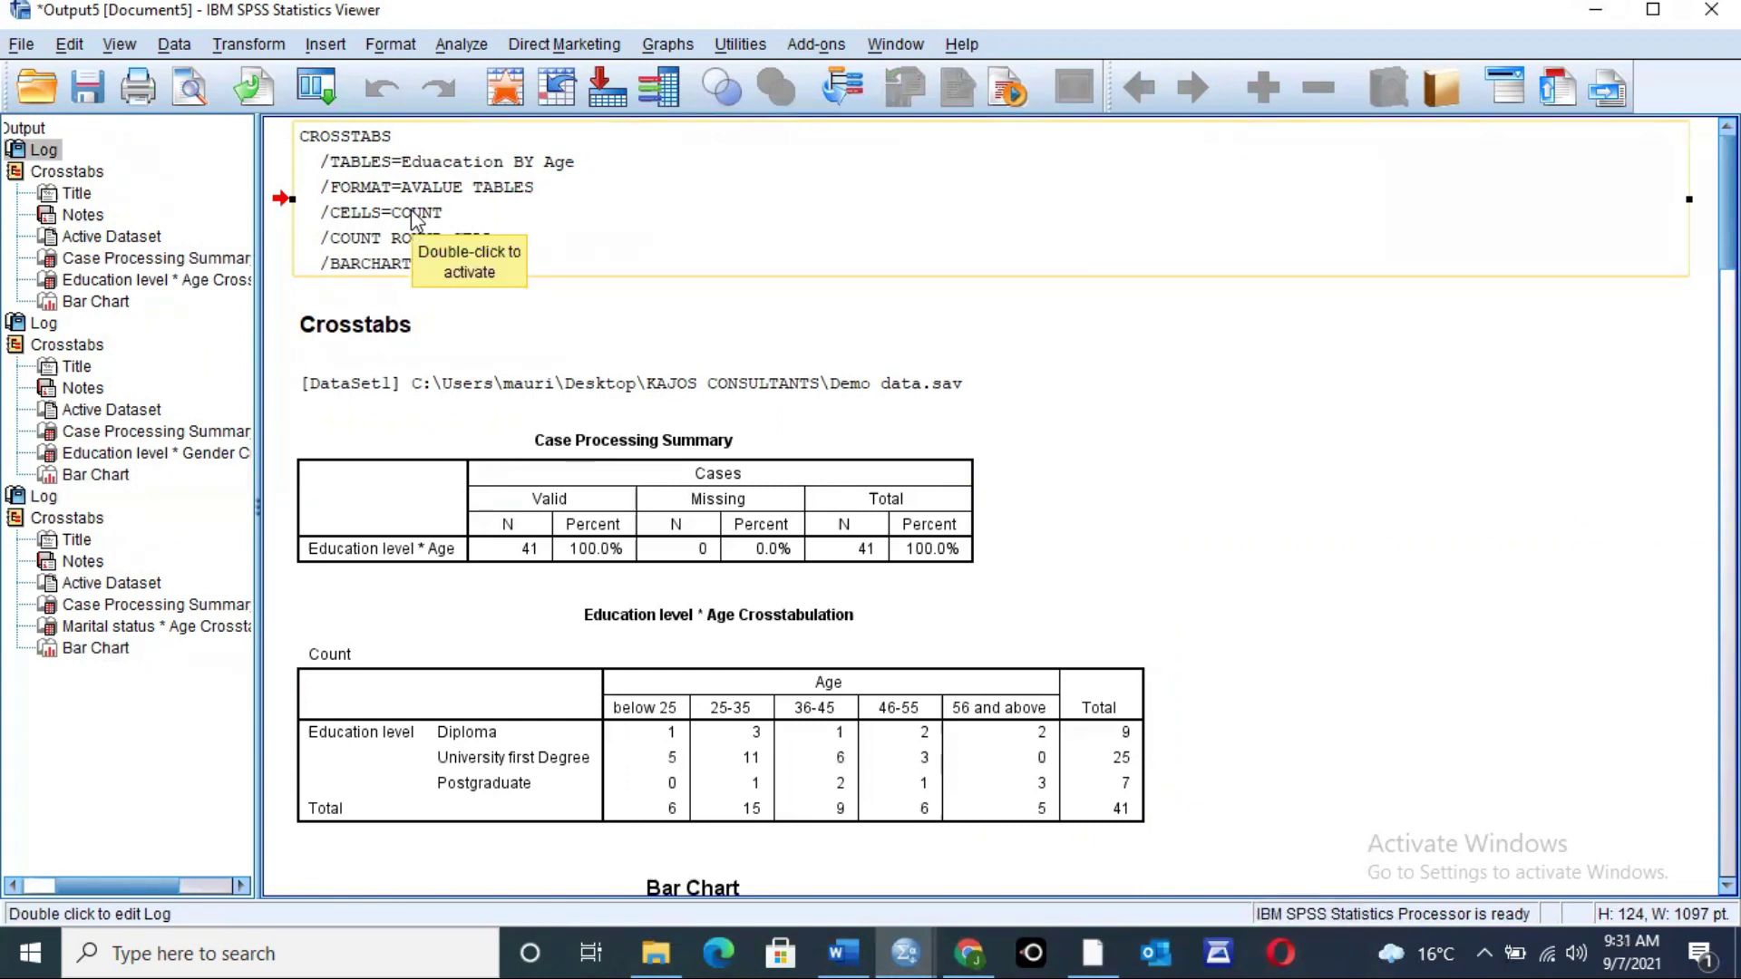
key("Delete")
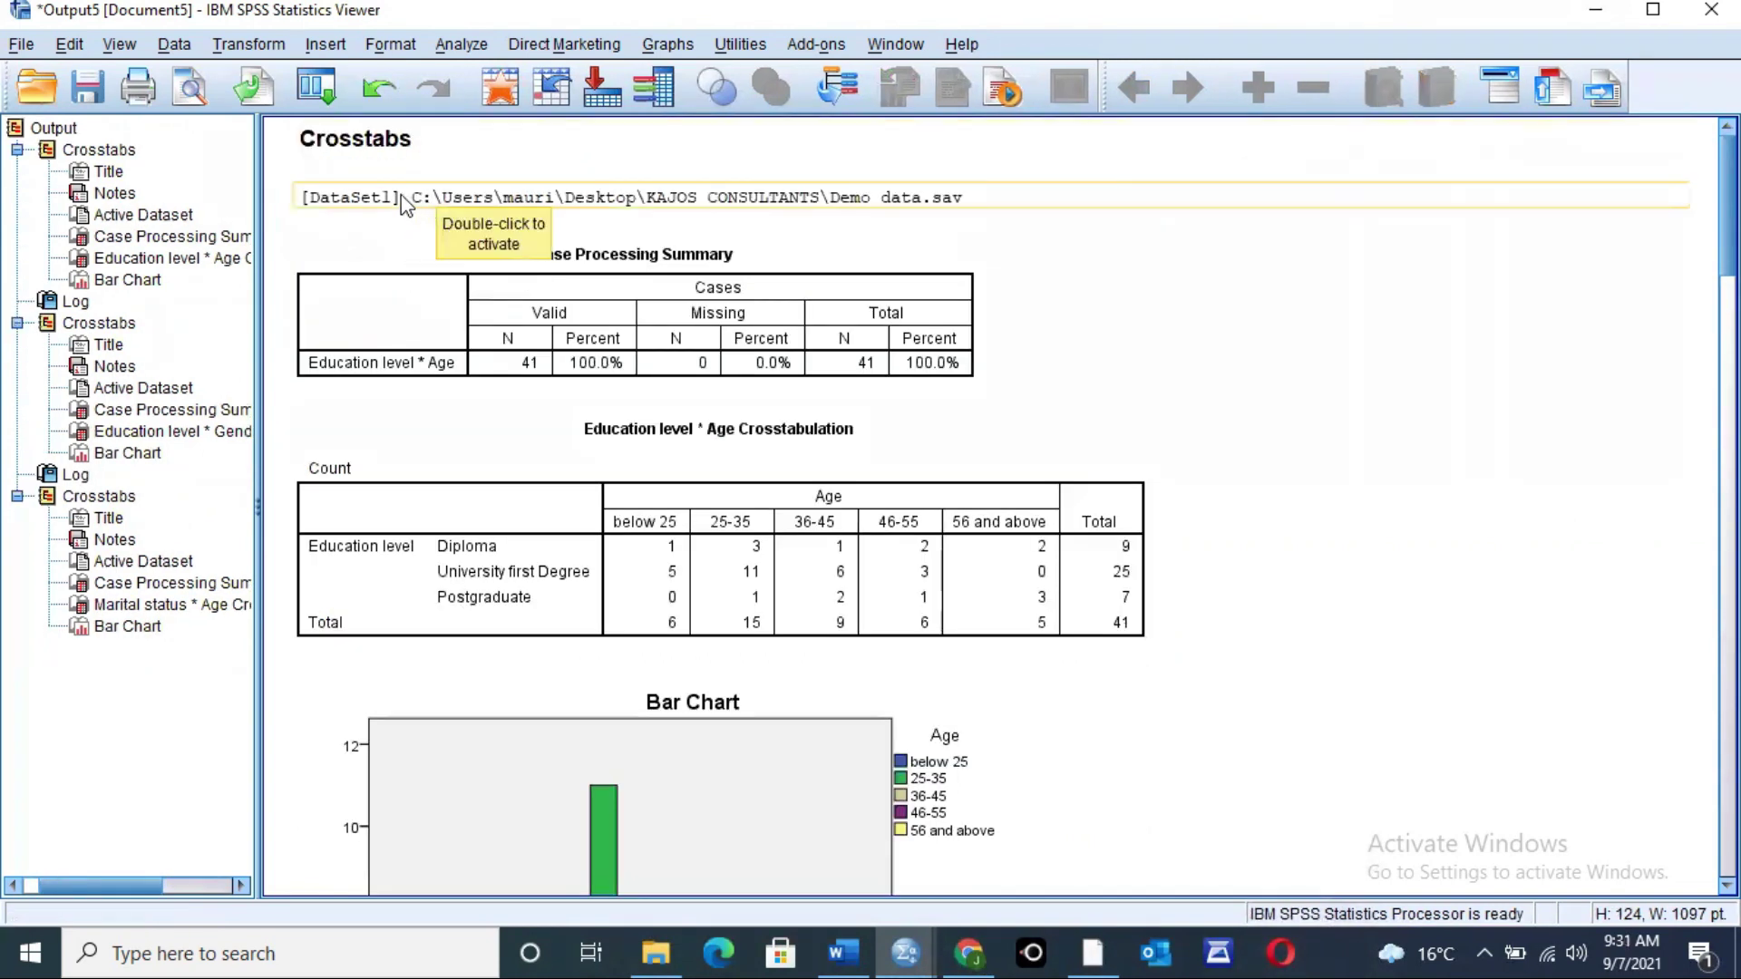
left_click(404, 205)
key("Delete")
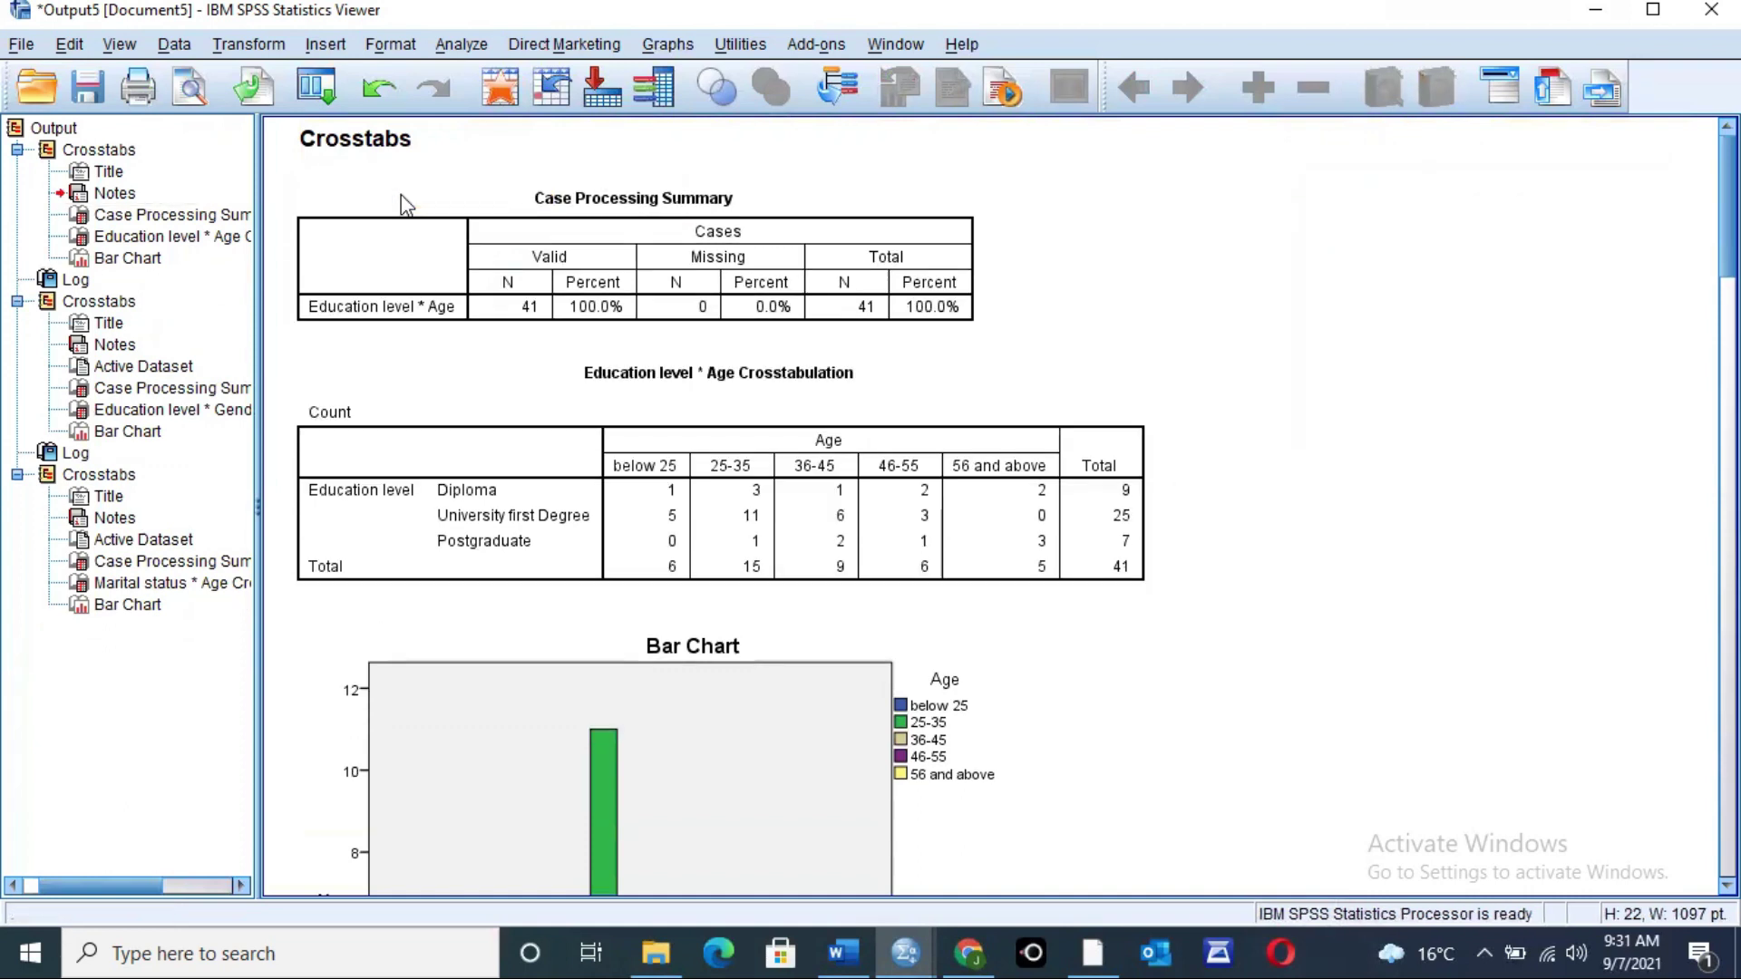
left_click(408, 217)
key("Delete")
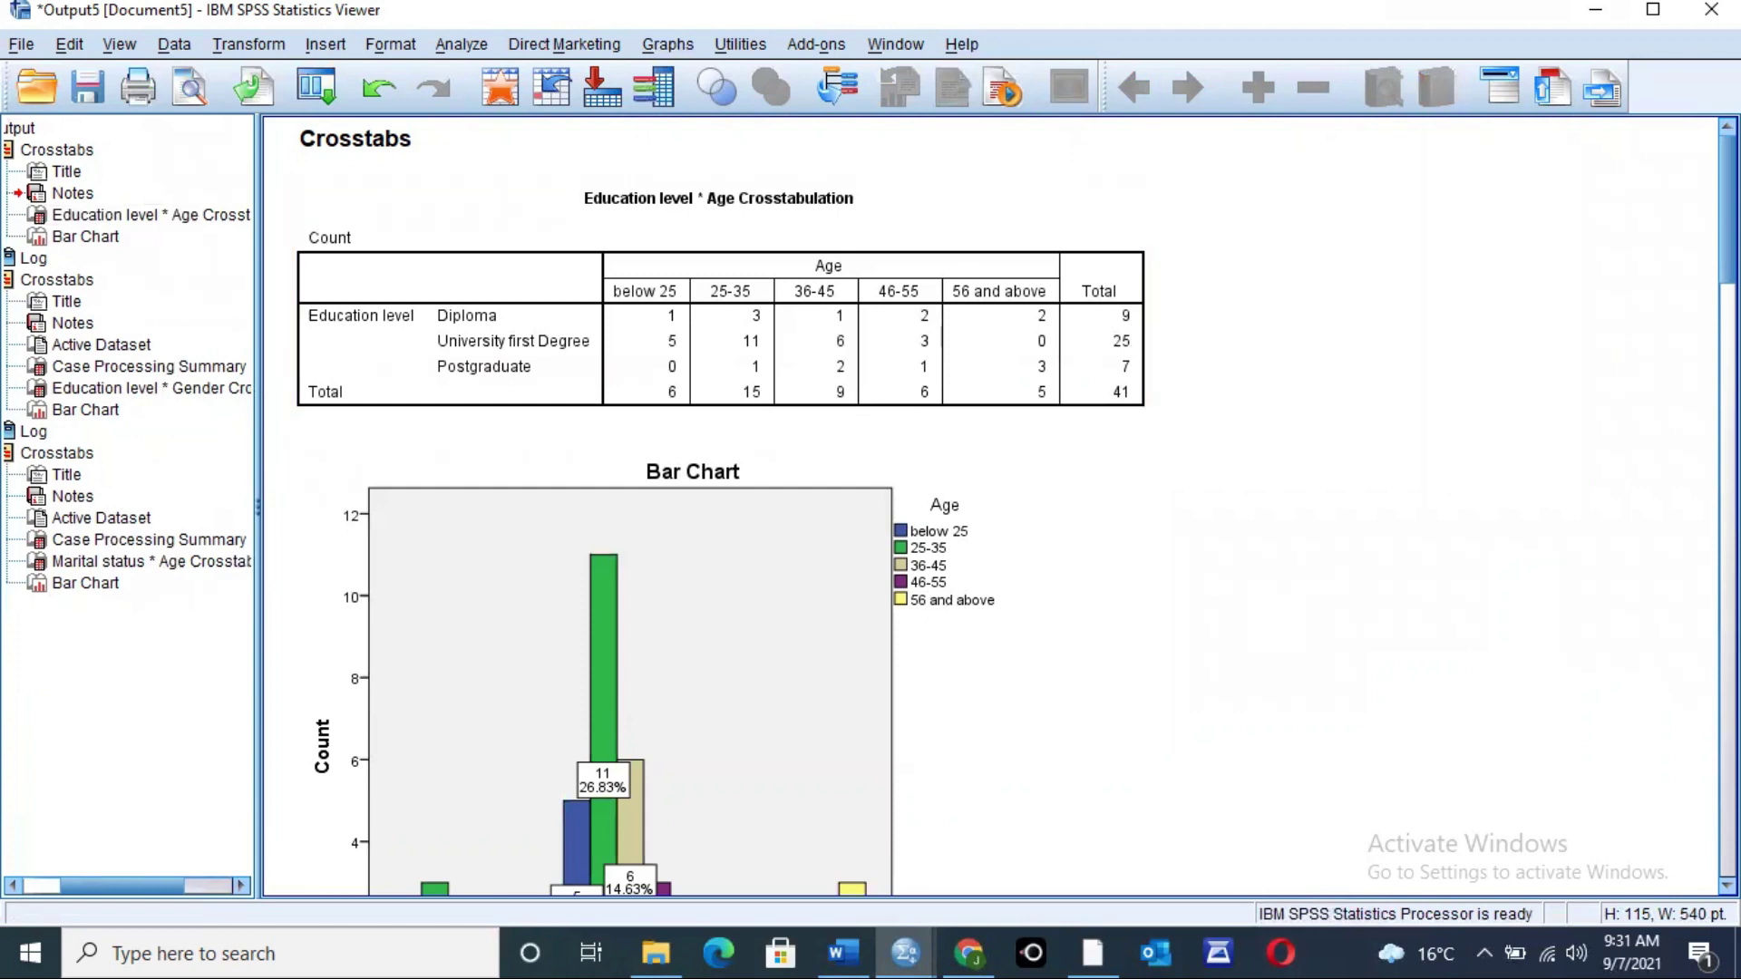
Step: Delete the Case Processing Summary and the syntax log from the Education level by Gender output
scroll(842, 381, "down", 3)
scroll(1387, 462, "down", 9)
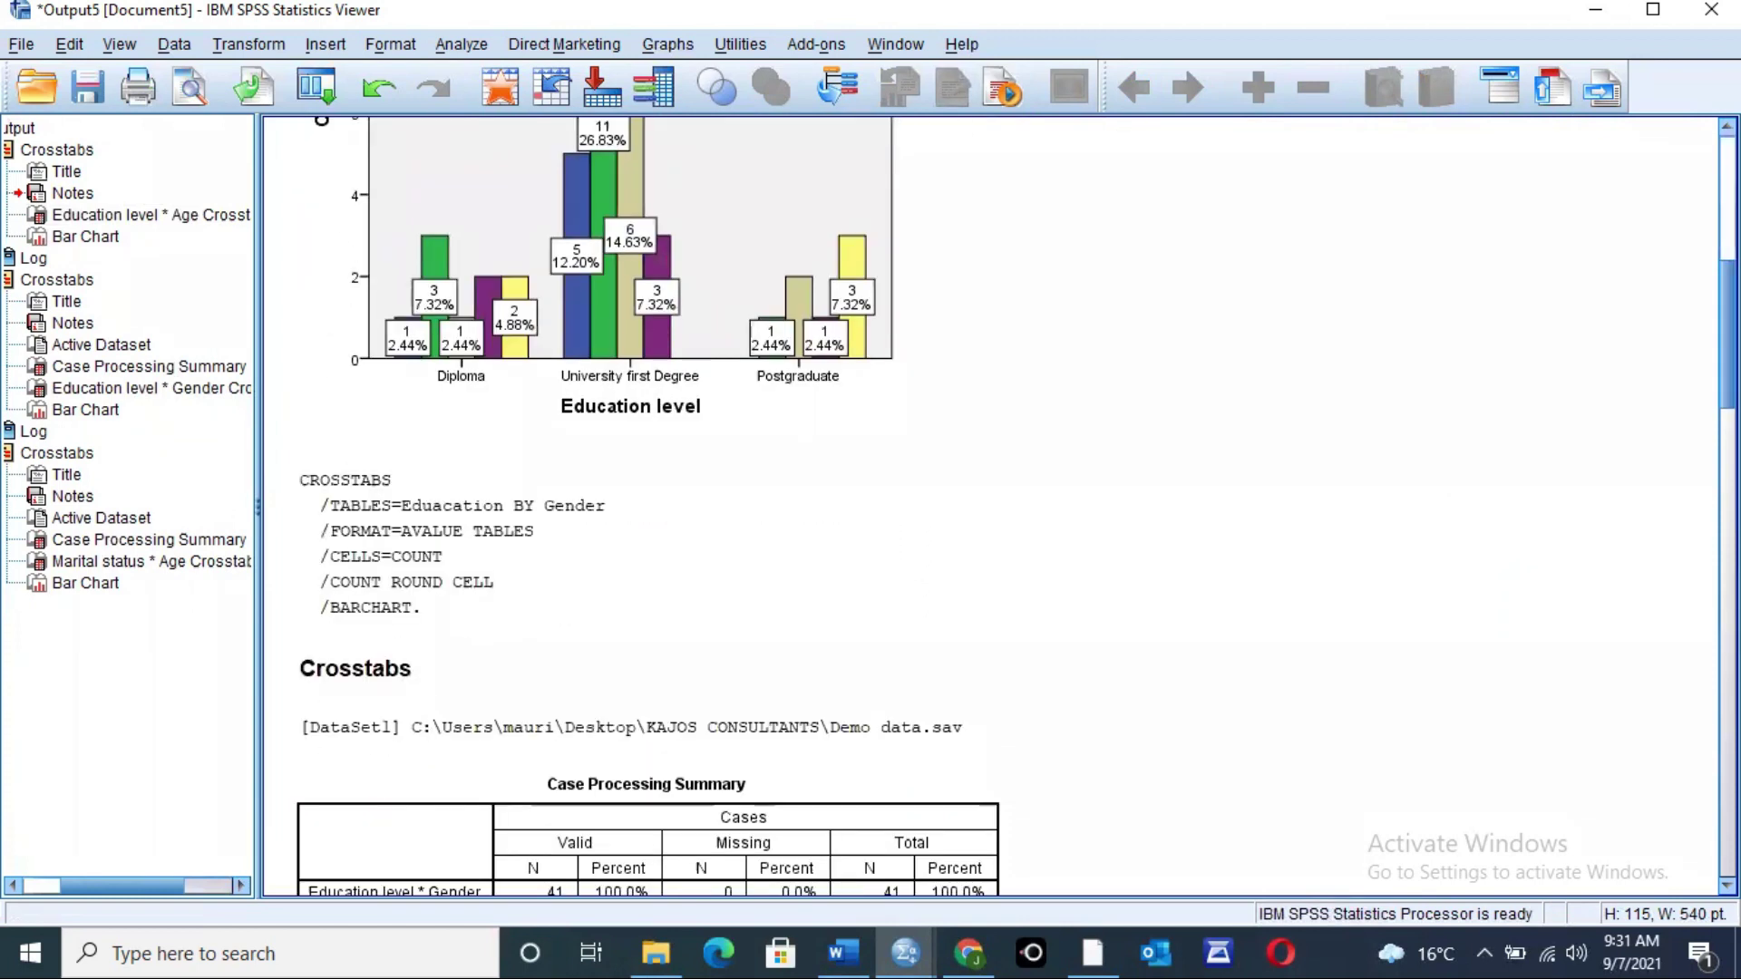
left_click(637, 671)
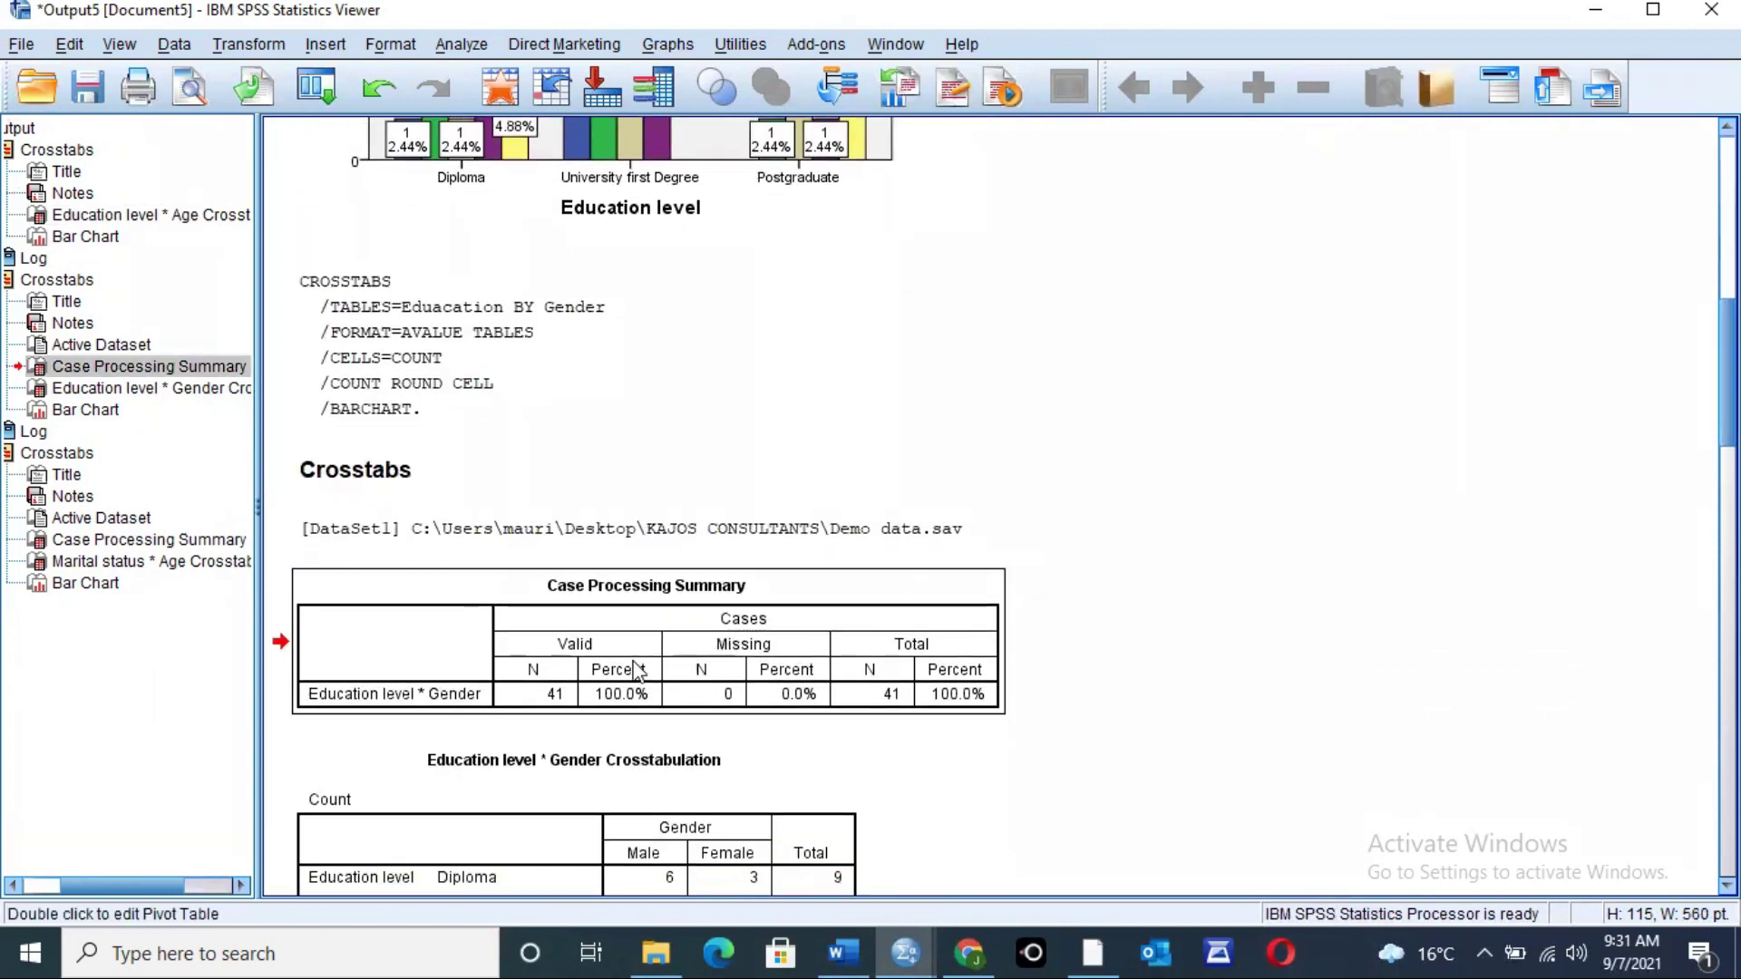
key("Delete")
left_click(317, 399)
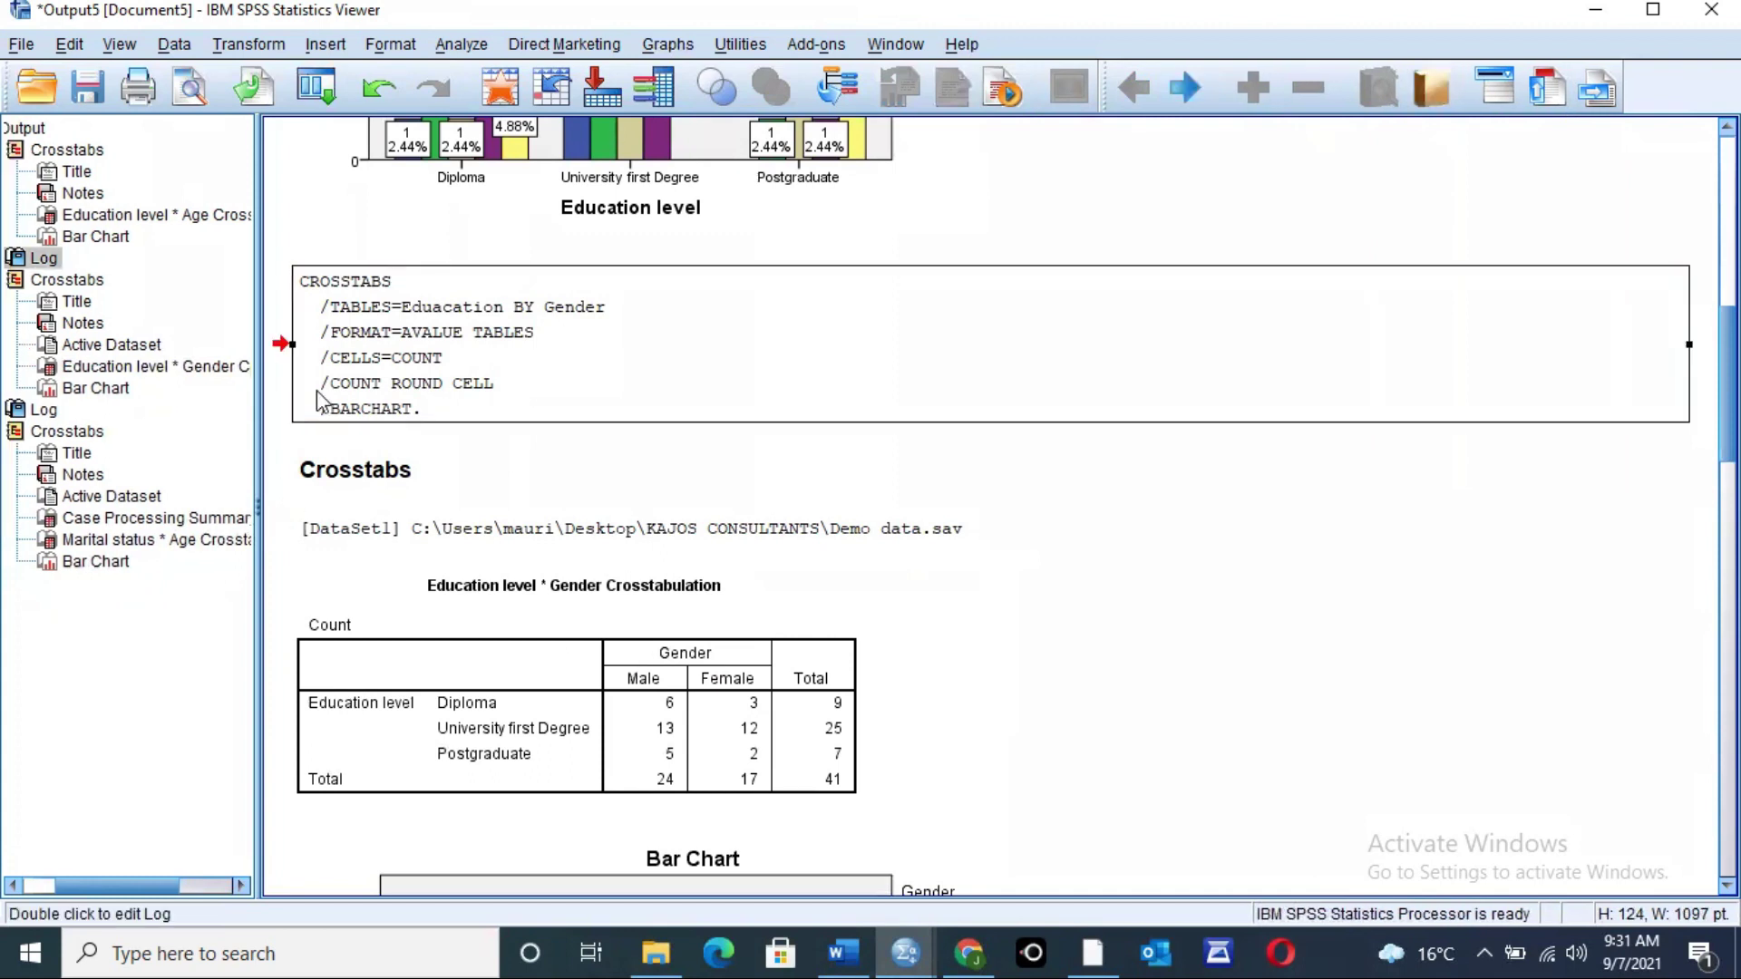
key("Delete")
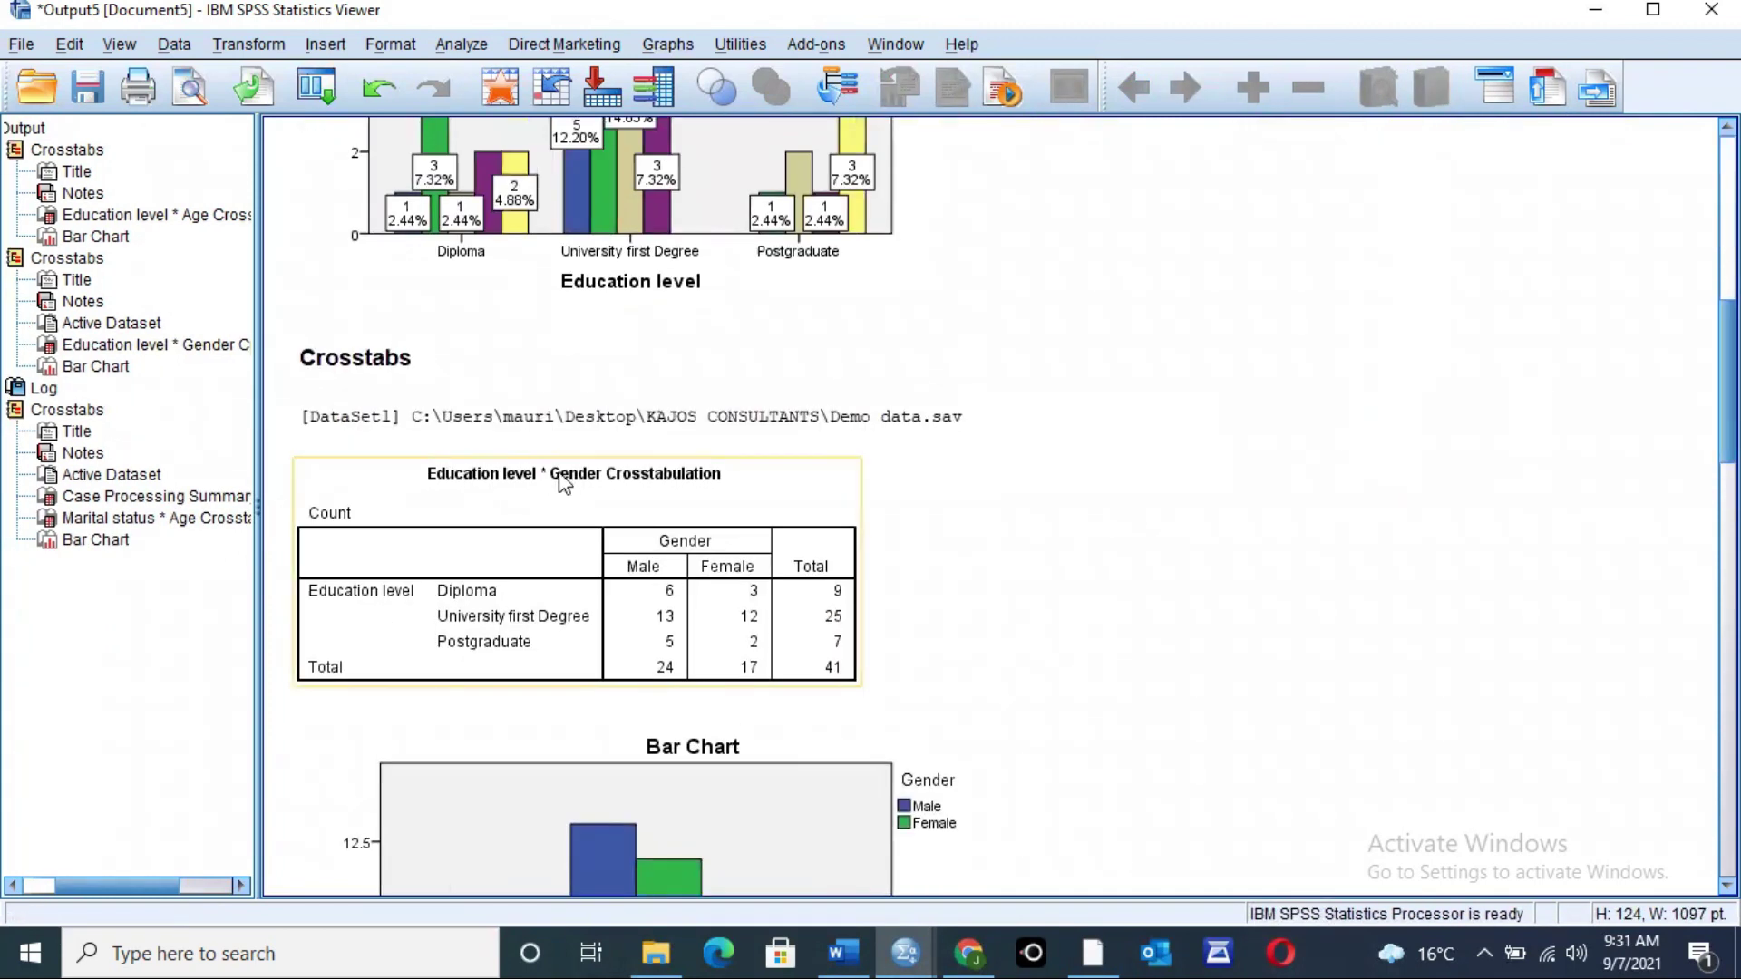
Step: Delete the syntax log and Case Processing Summary from the Marital status by Age output, and review the remaining output
scroll(274, 587, "down", 5)
scroll(993, 508, "up", 15)
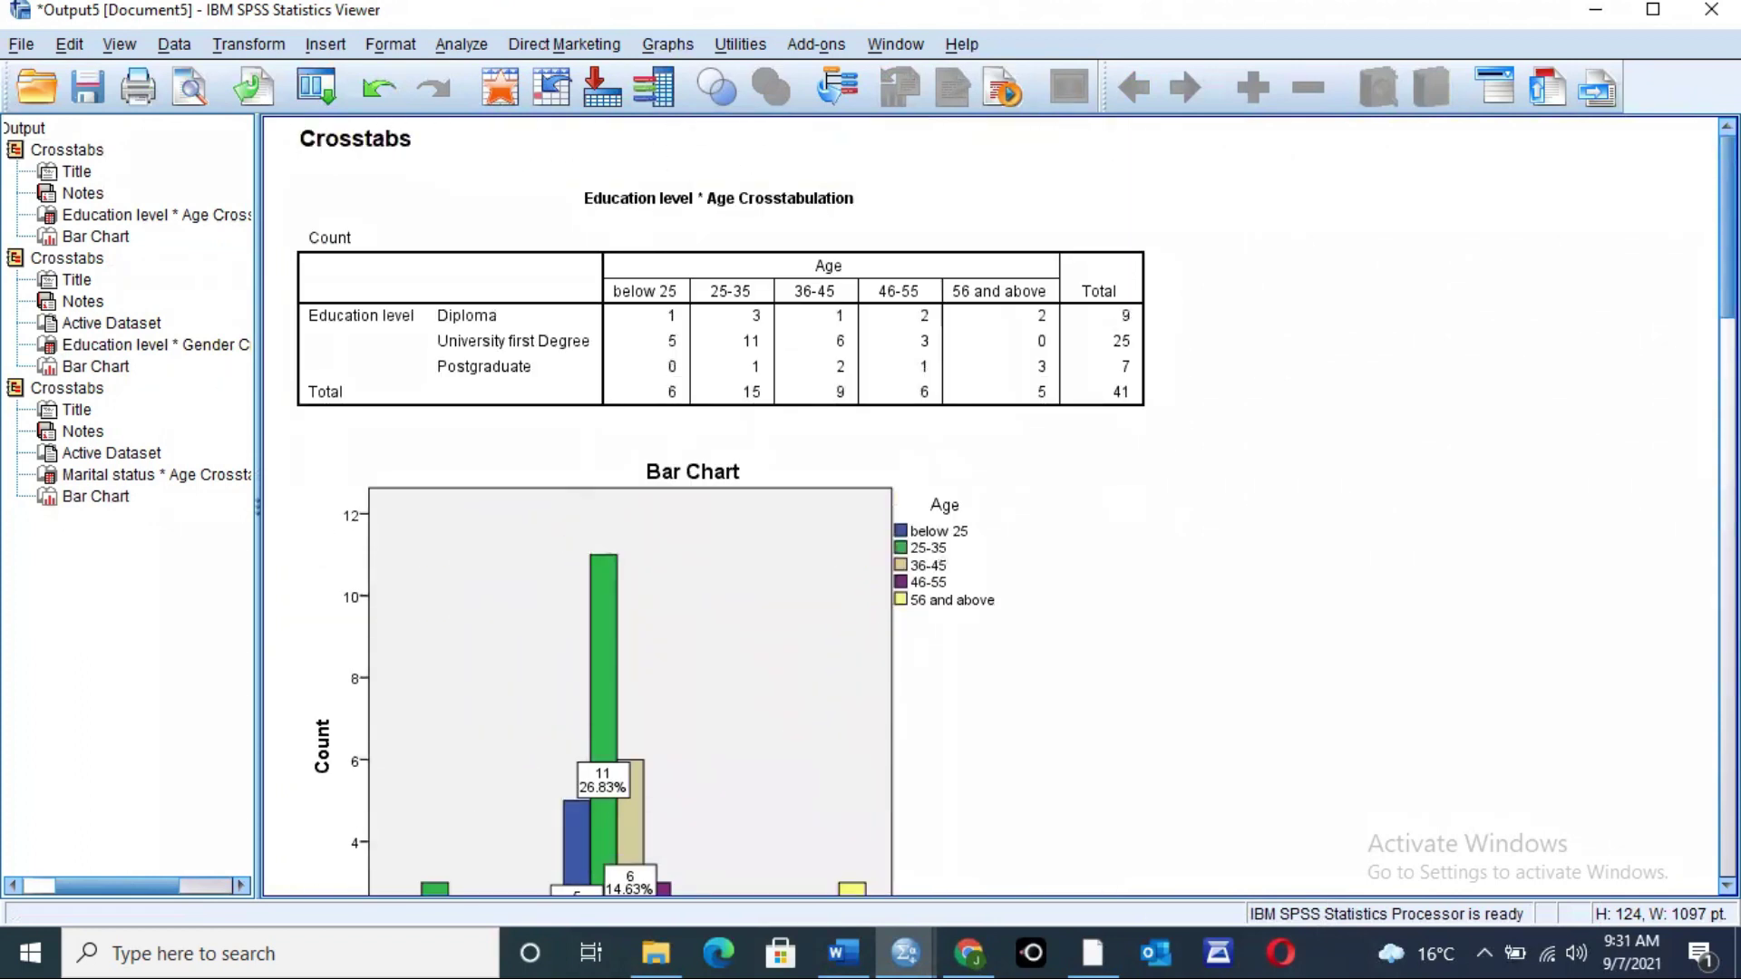
scroll(993, 507, "down", 15)
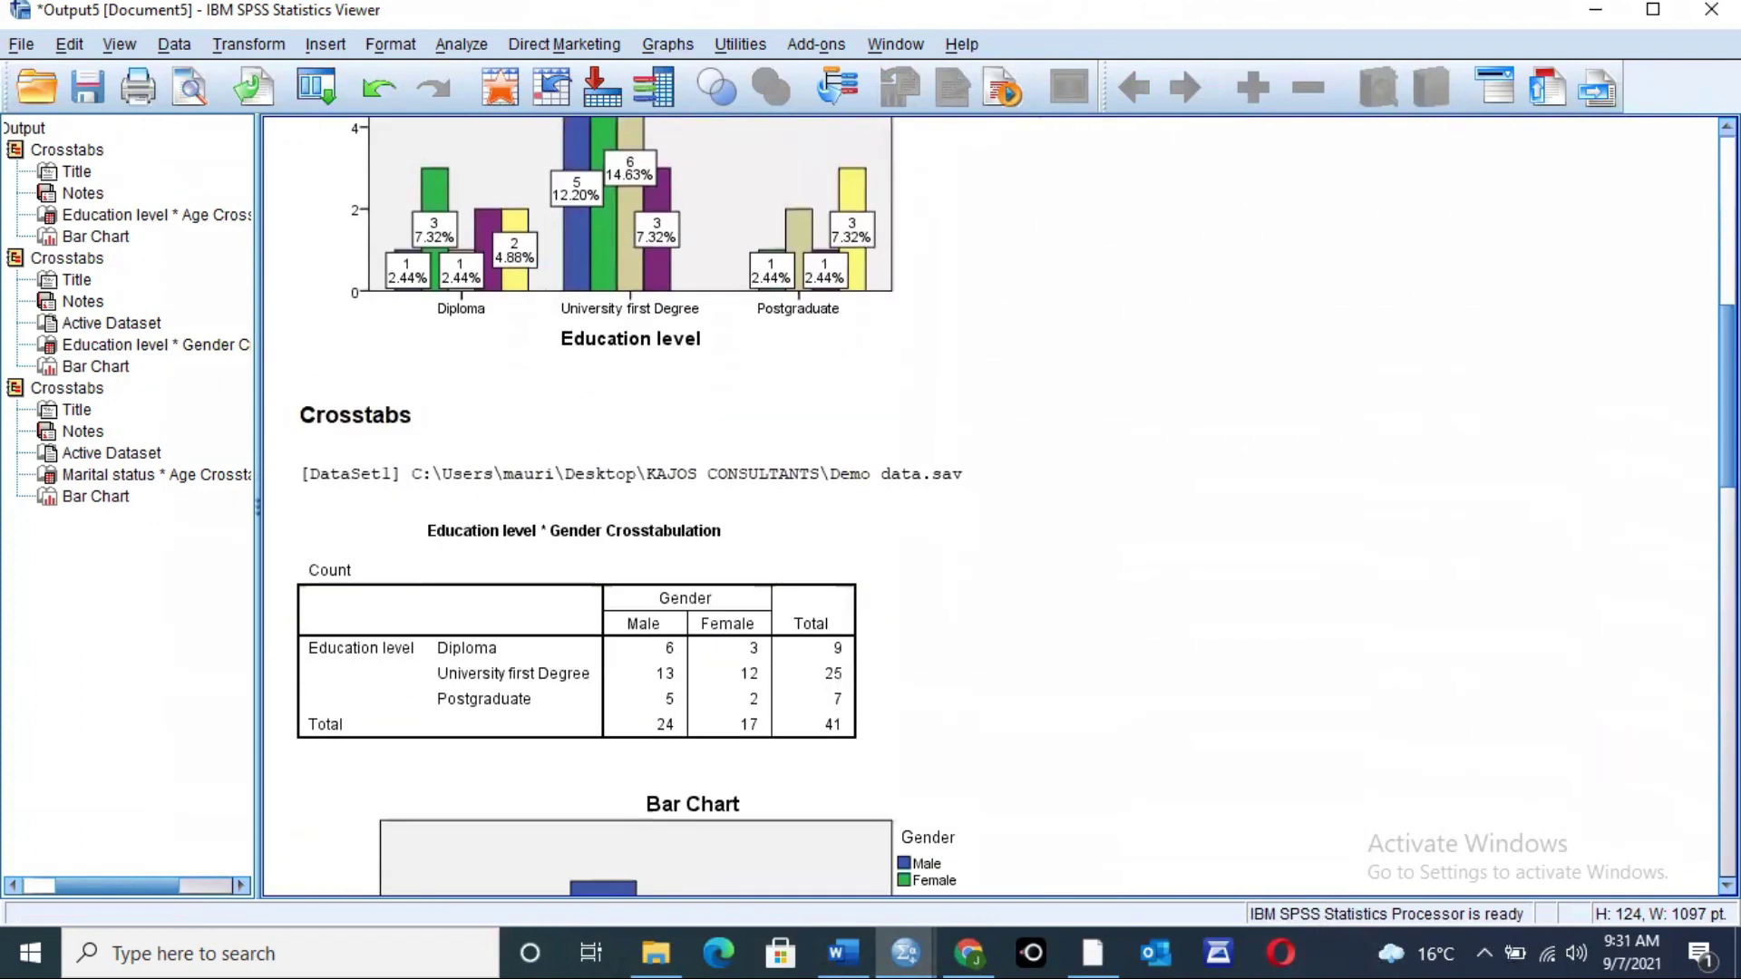
scroll(993, 508, "up", 10)
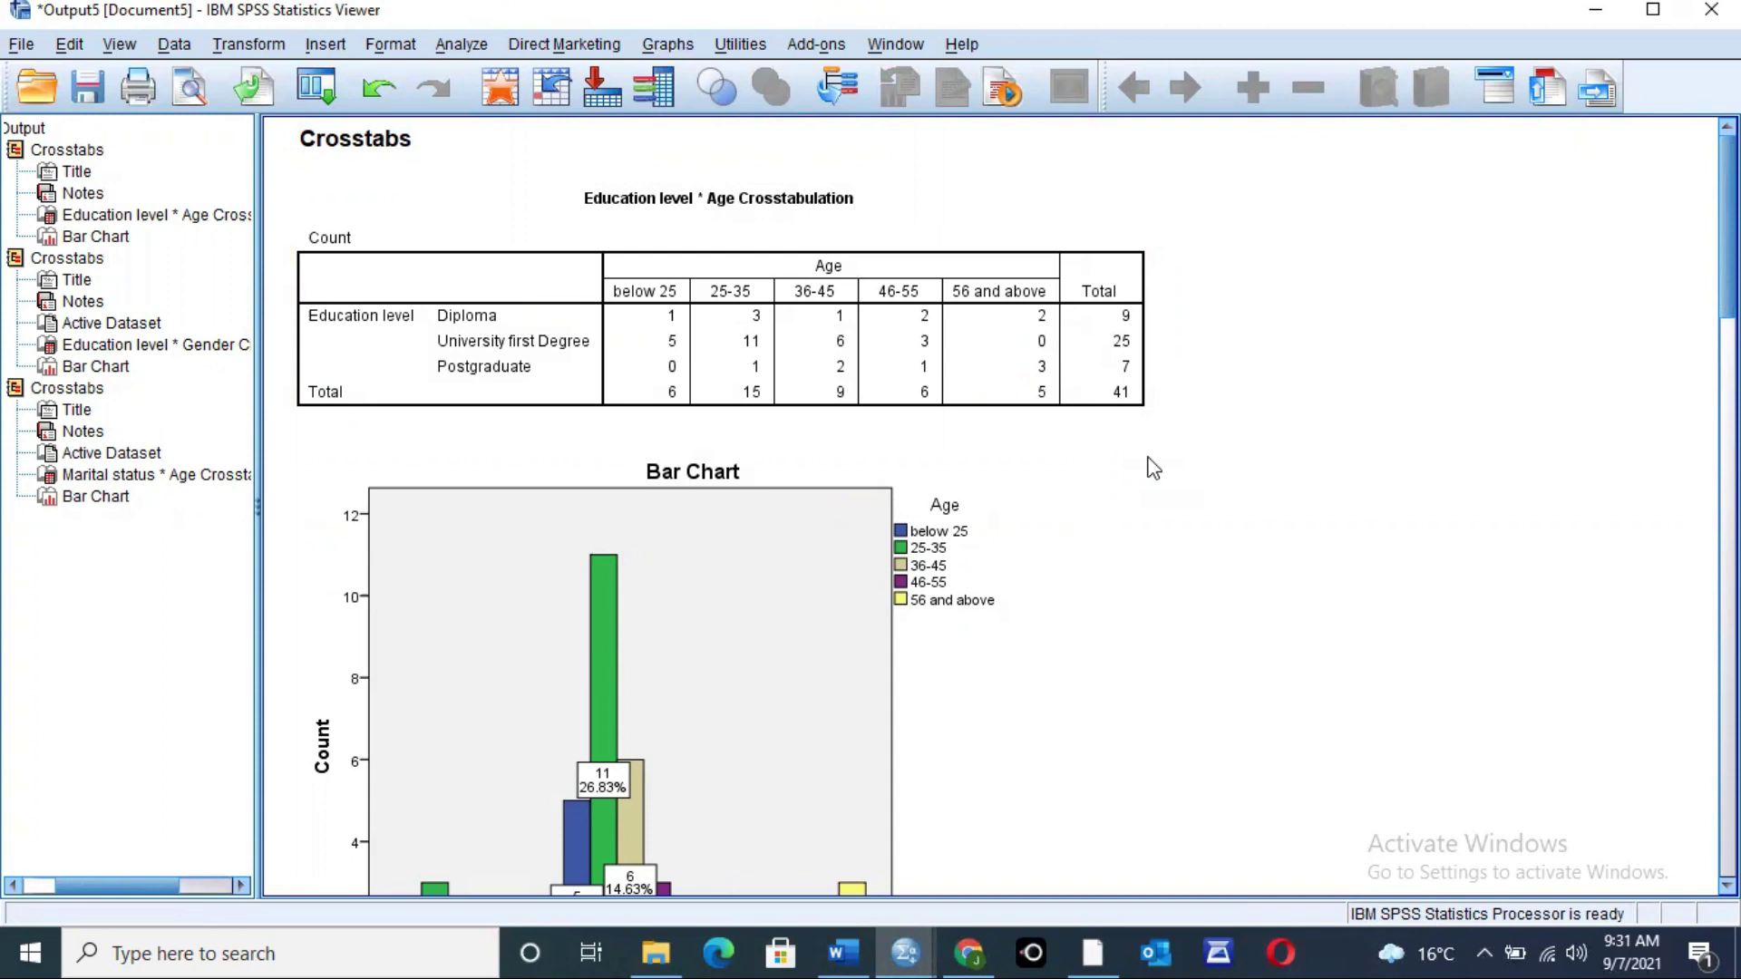
Step: Select all the remaining output items and copy them
key("ctrl+a")
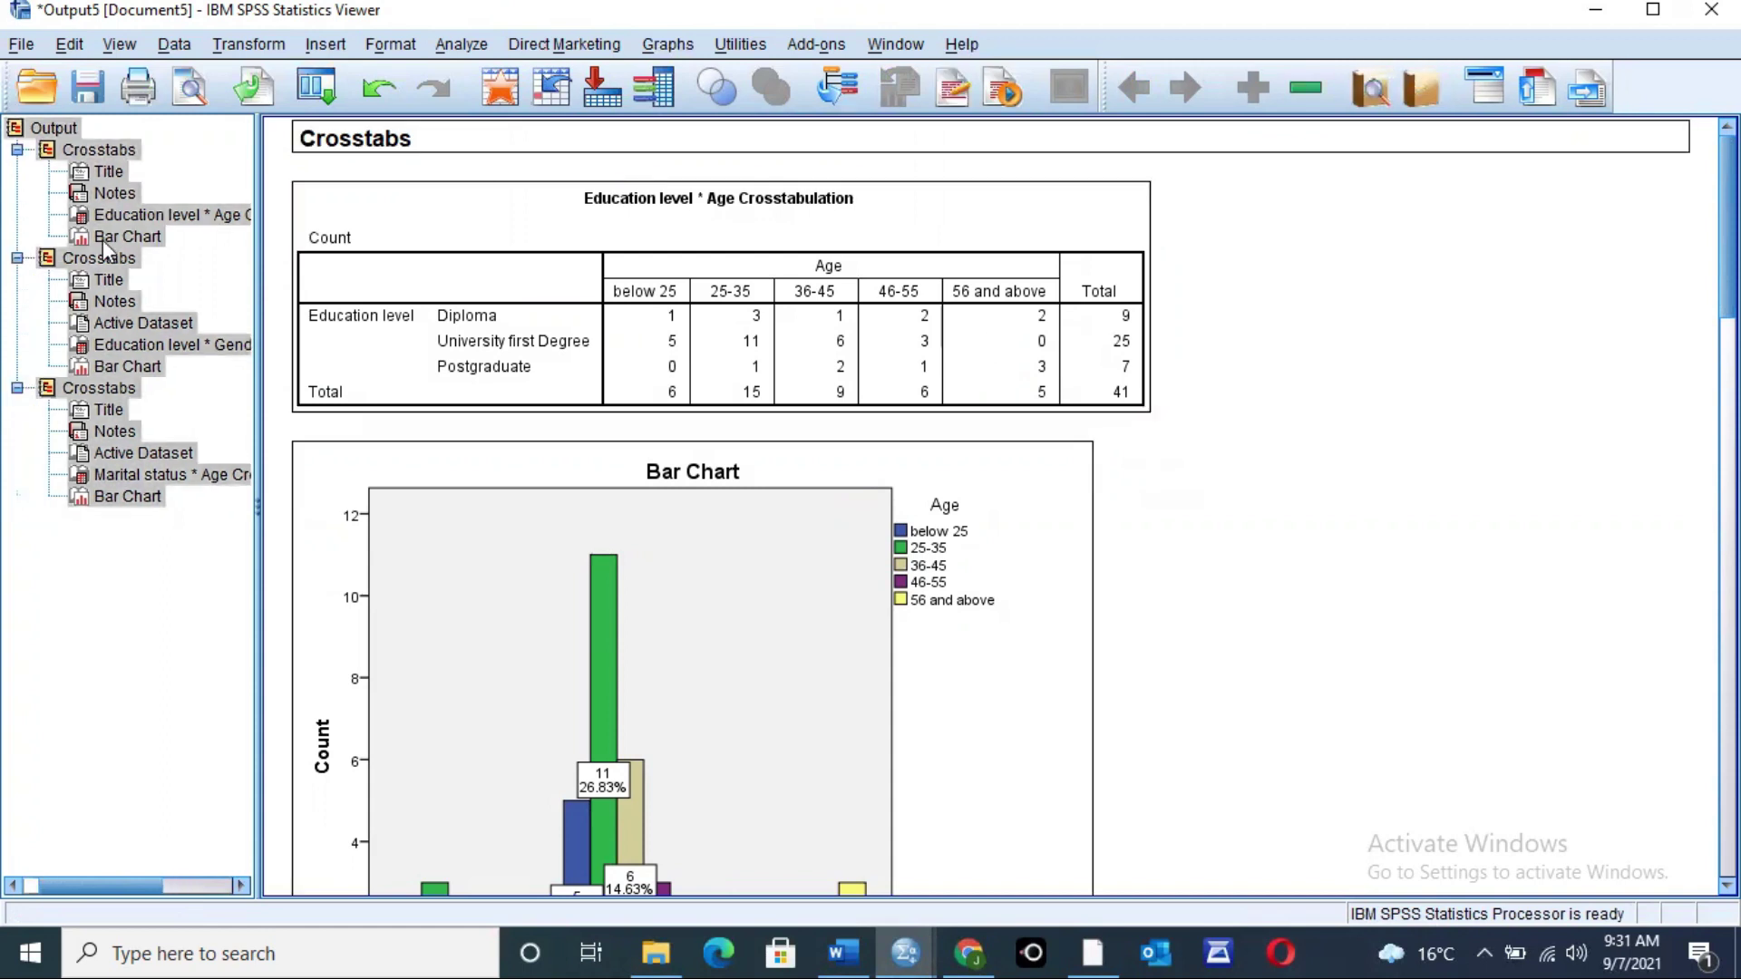
right_click(112, 311)
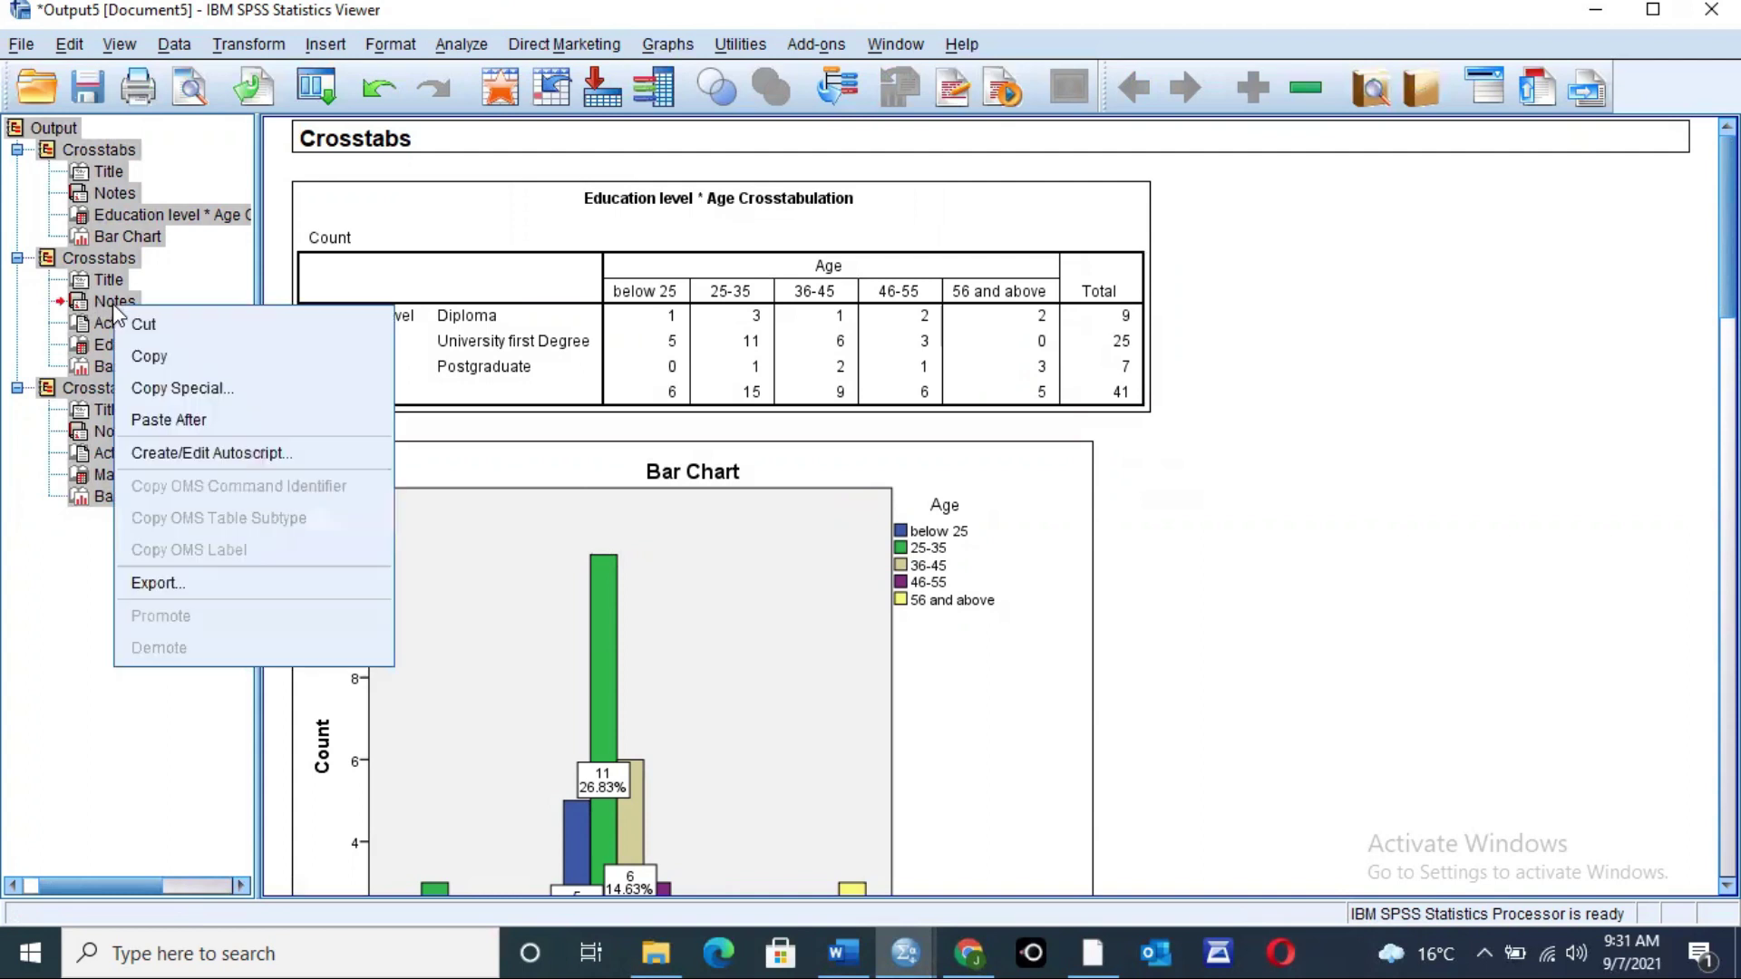
left_click(149, 356)
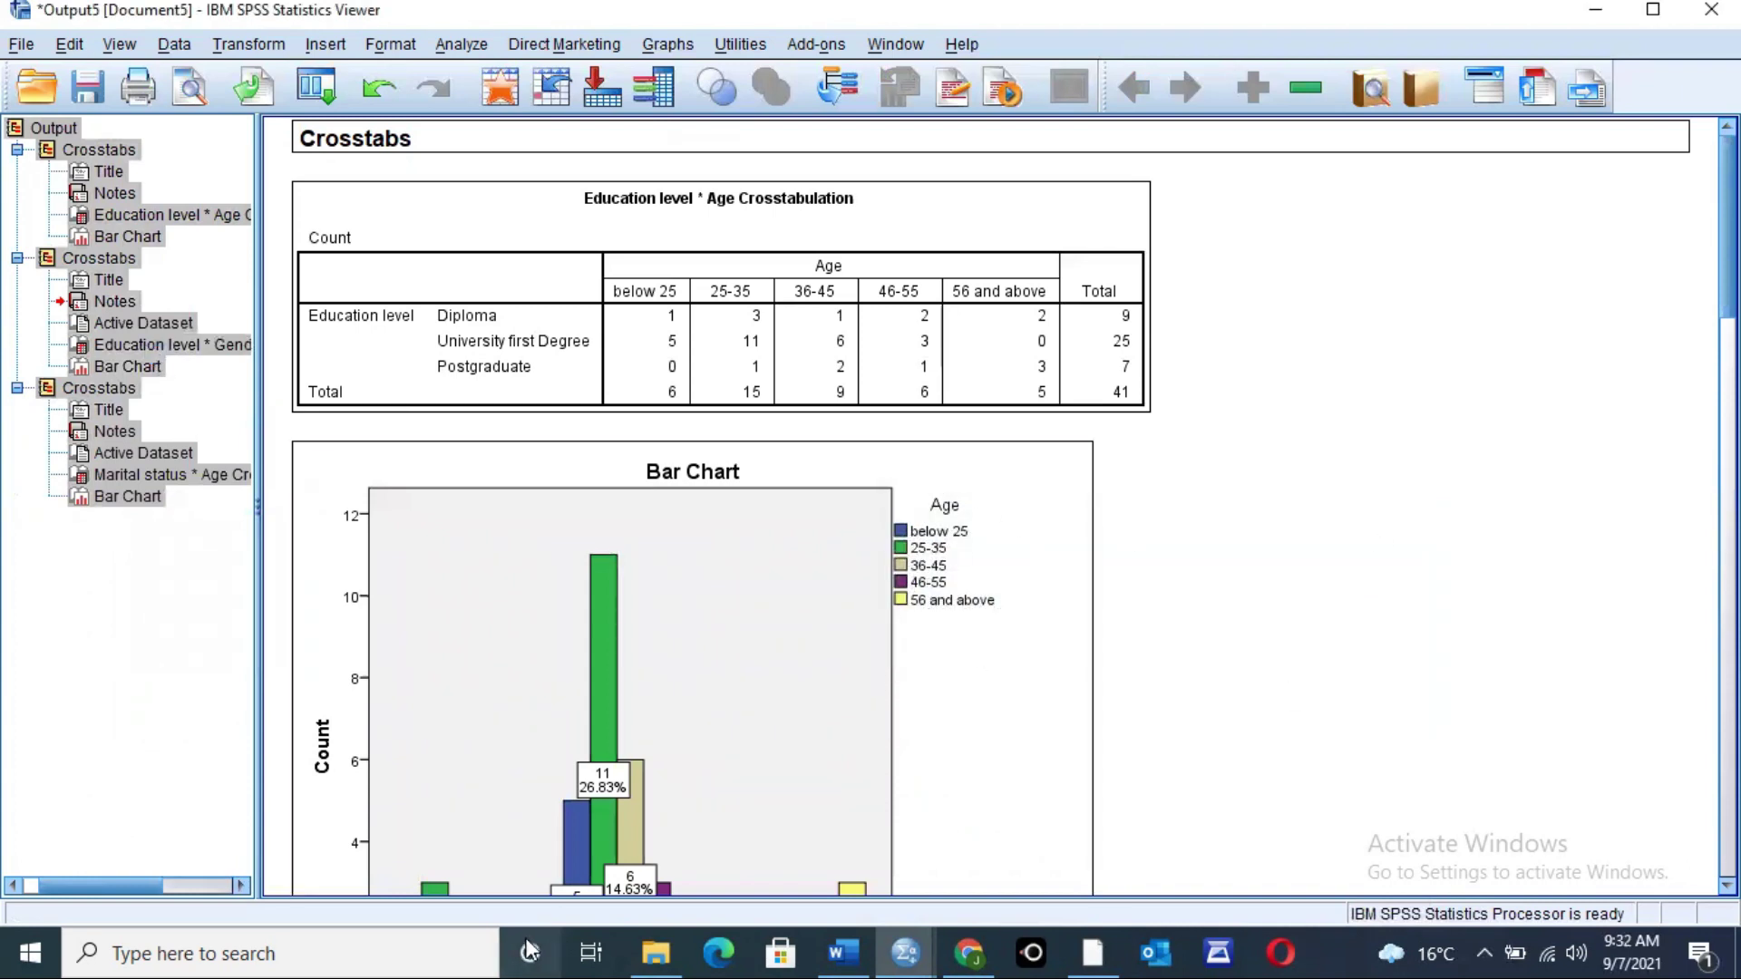
Step: Switch to Word and create a new blank document
mouse_move(839, 950)
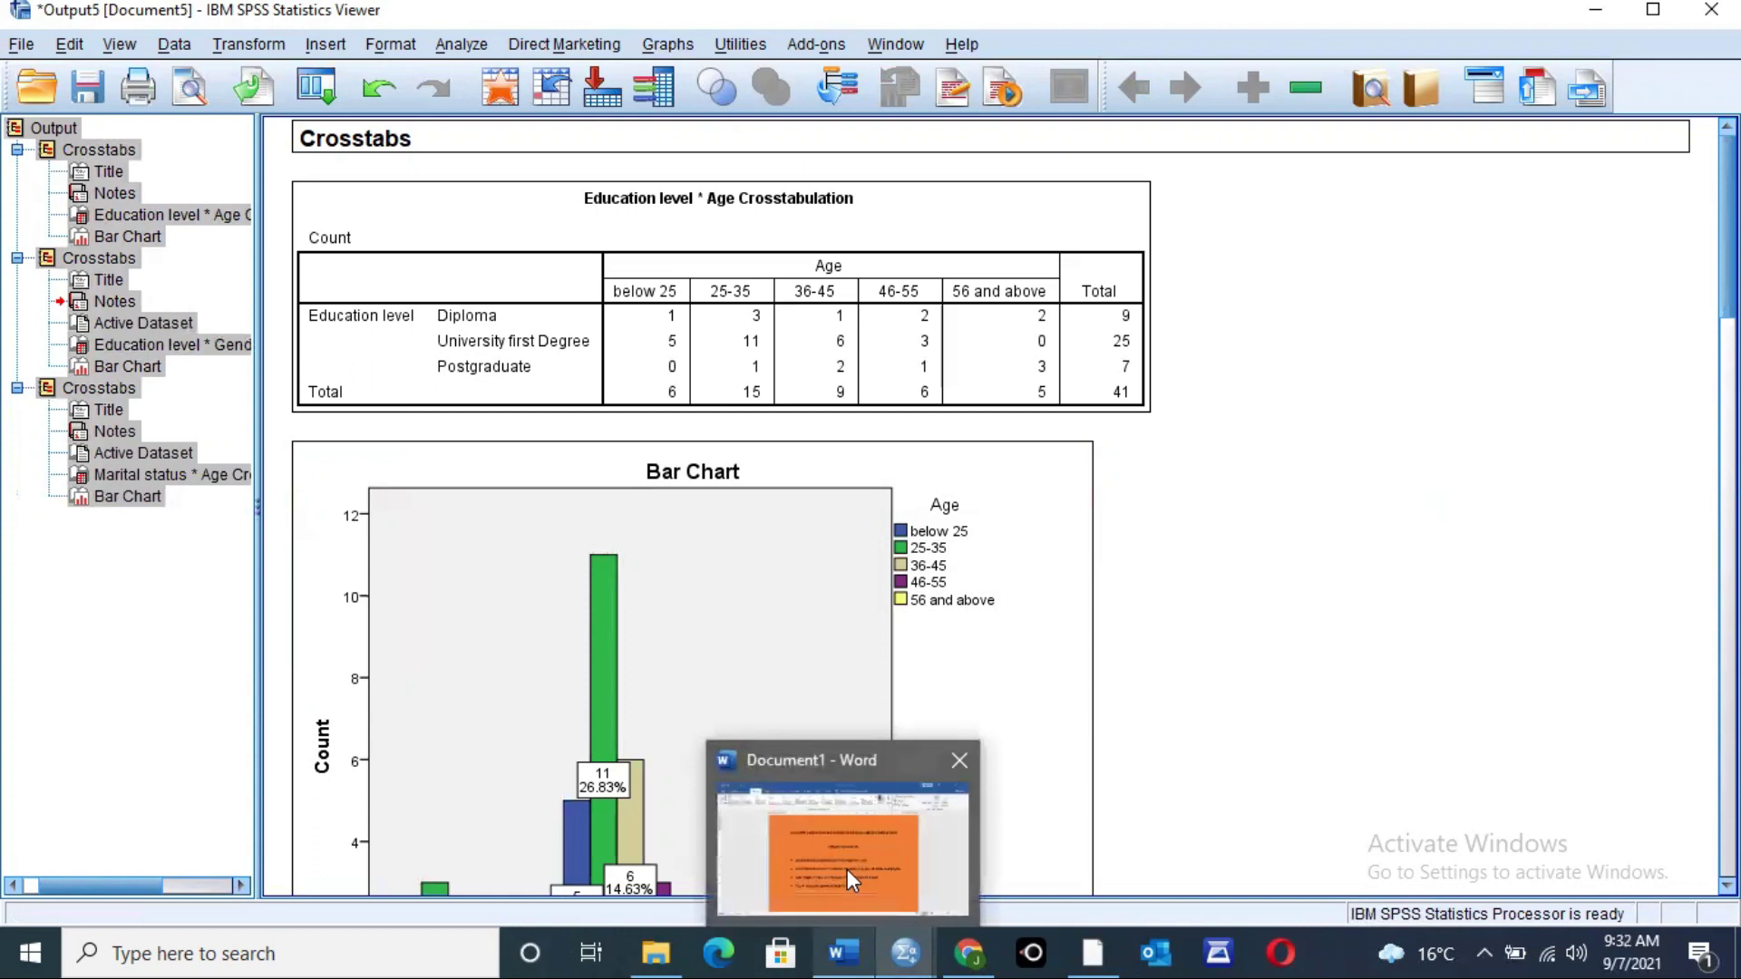
left_click(890, 846)
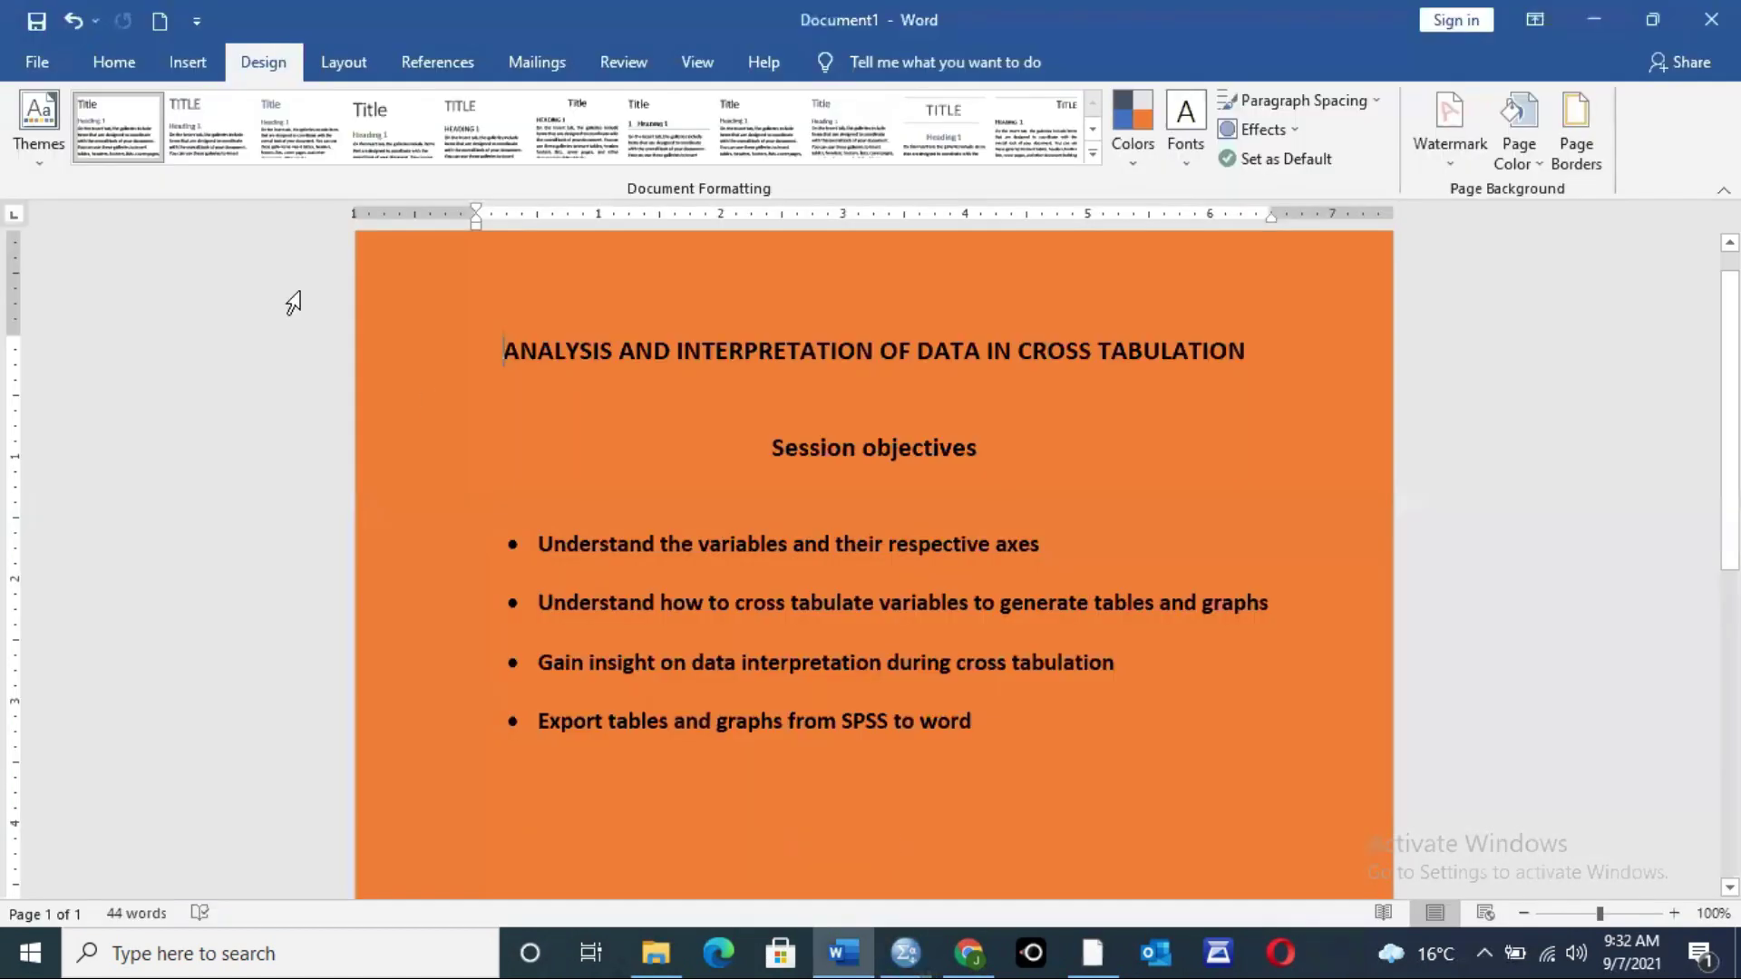
left_click(39, 54)
left_click(342, 236)
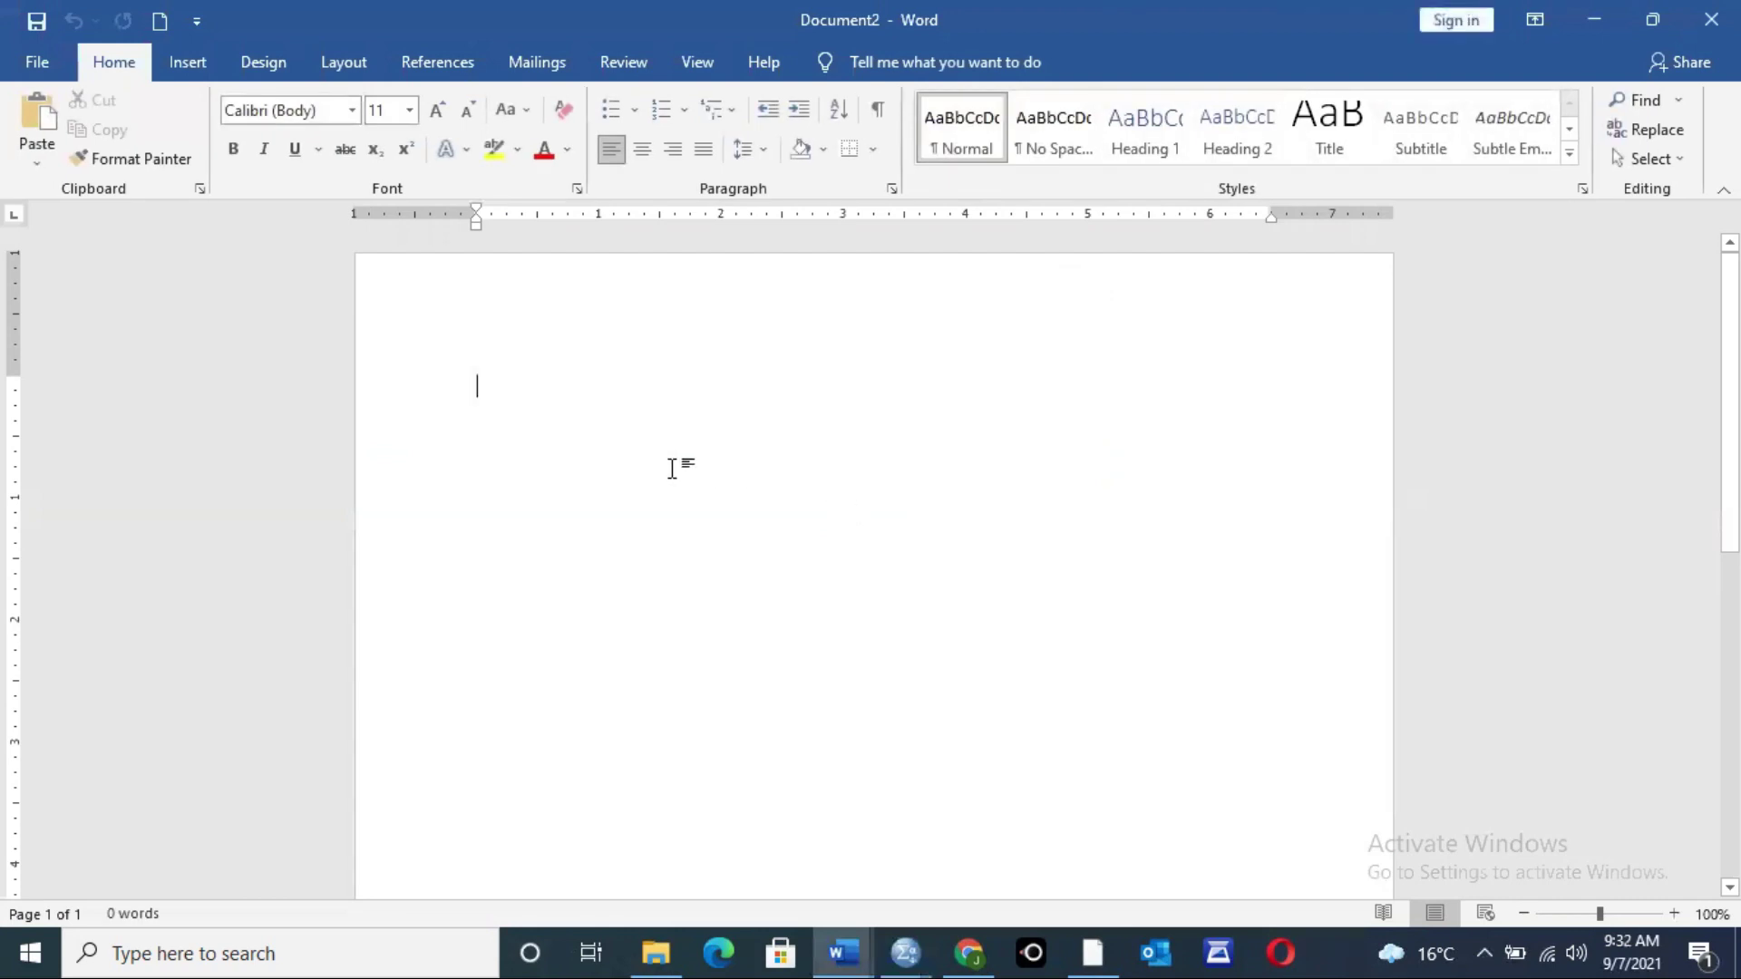
Step: Paste the copied SPSS output into the blank document with merged formatting and set the page orientation to portrait
right_click(673, 469)
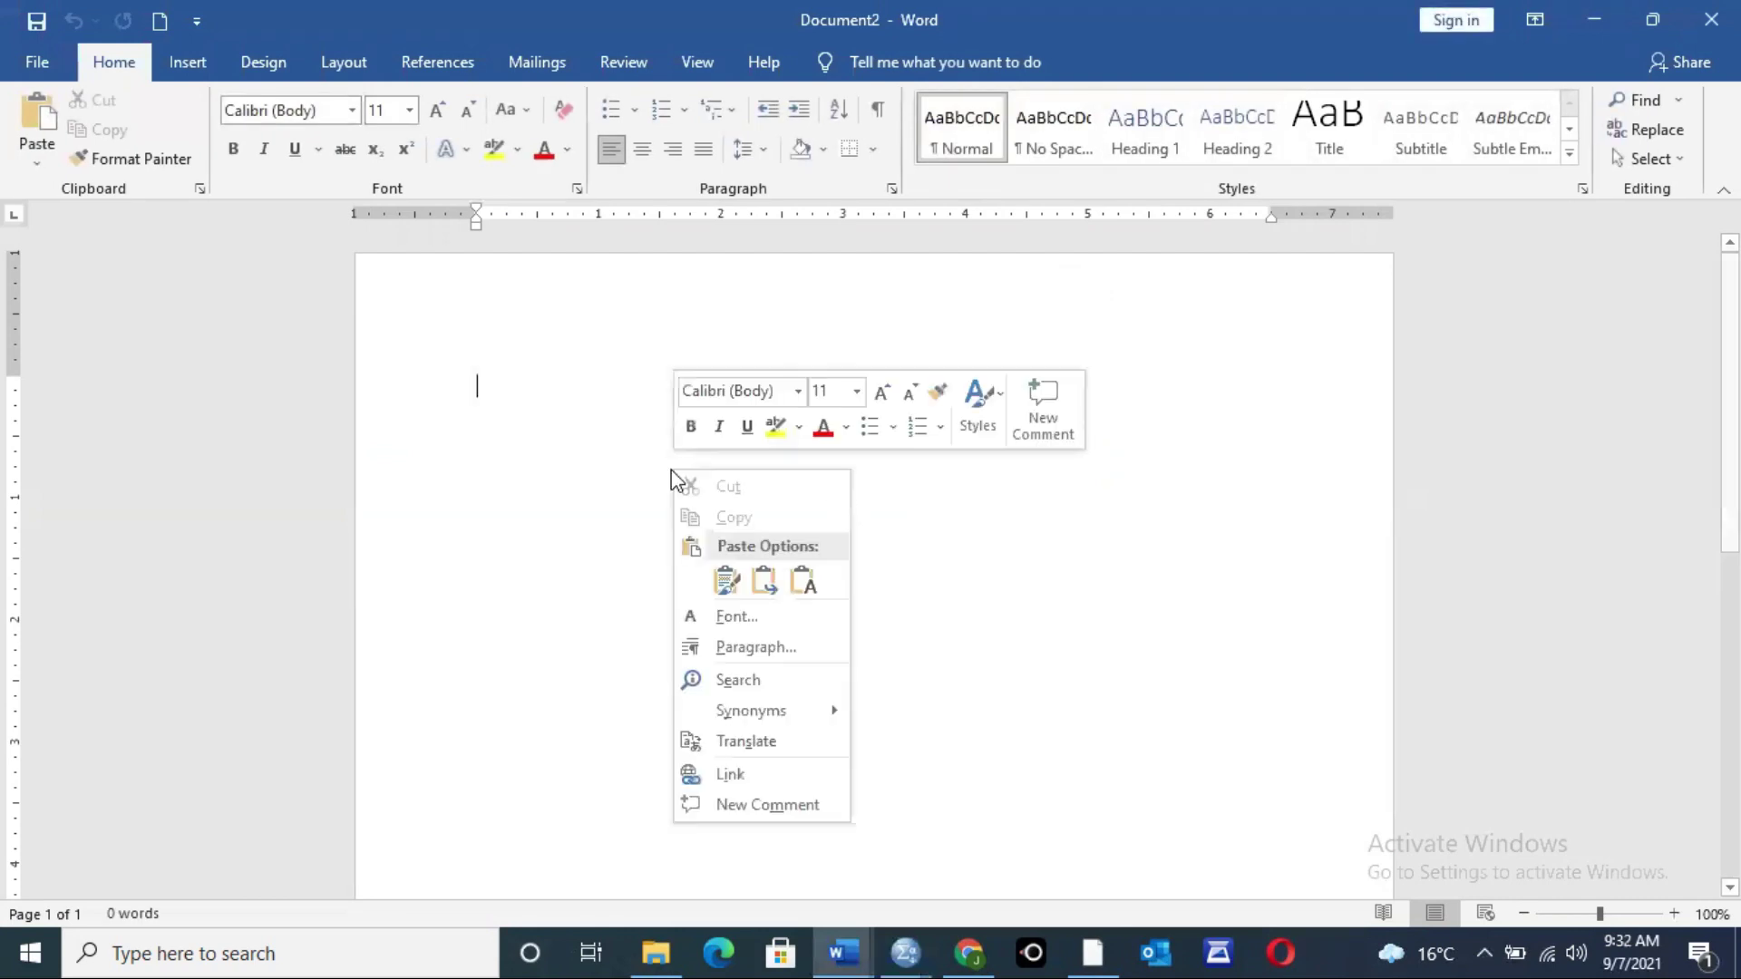
left_click(761, 582)
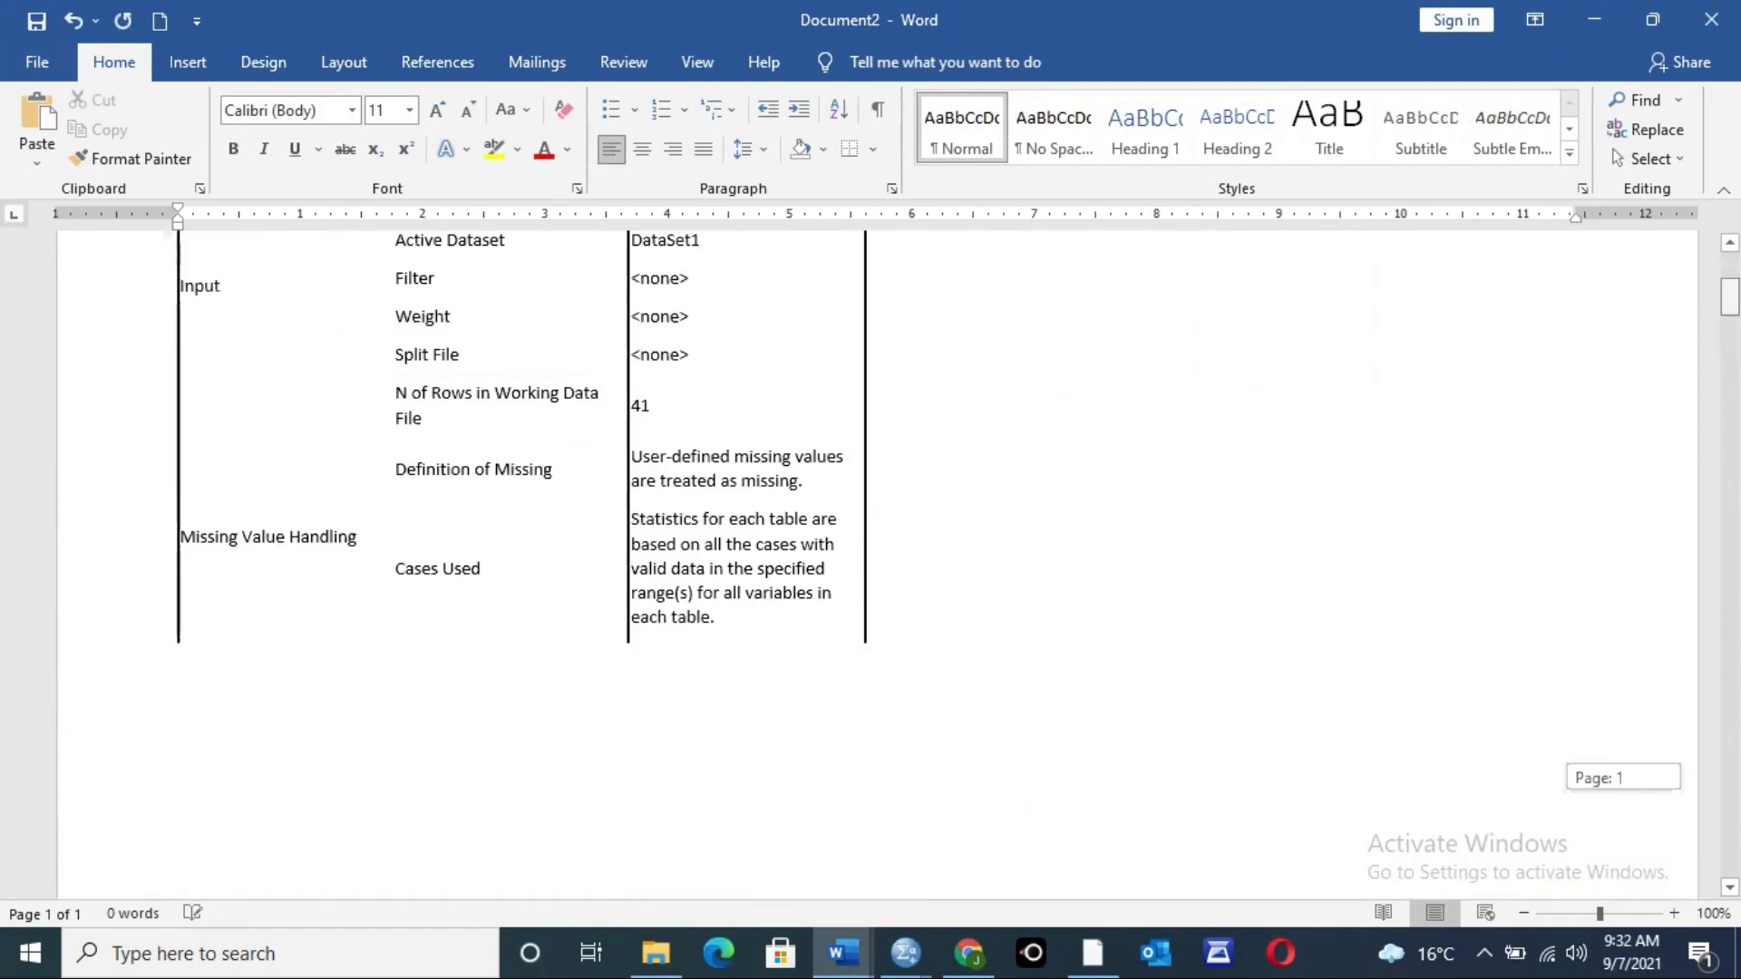
left_click(329, 52)
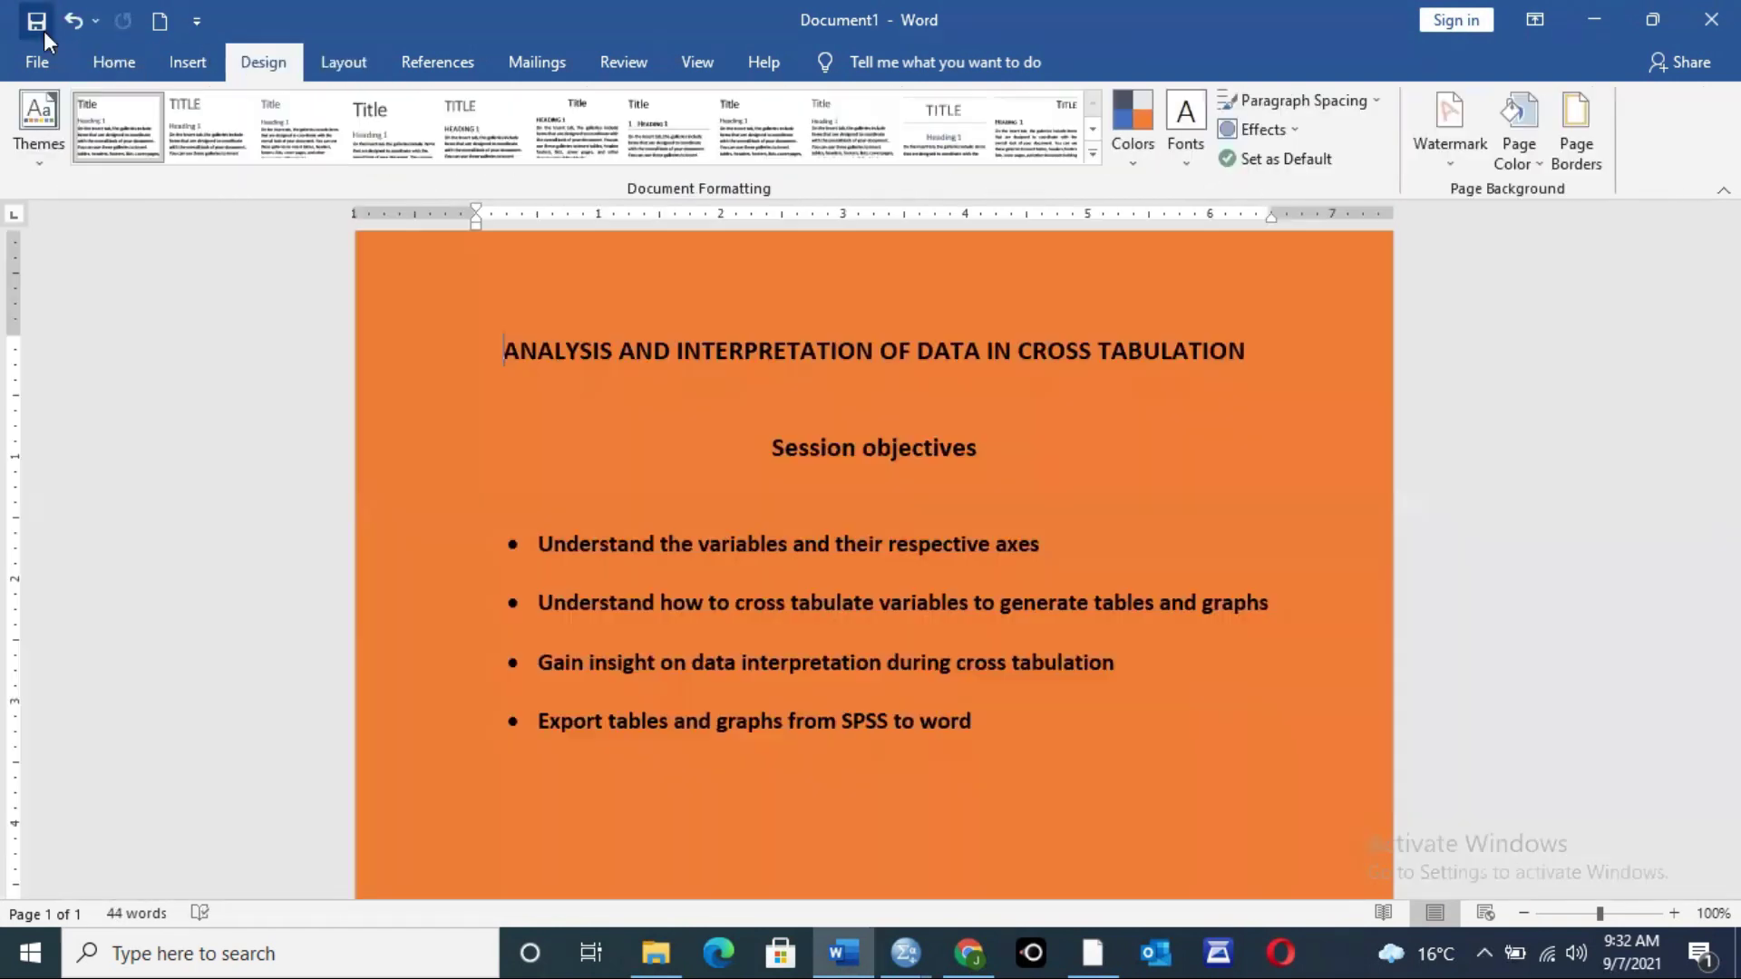
left_click(111, 127)
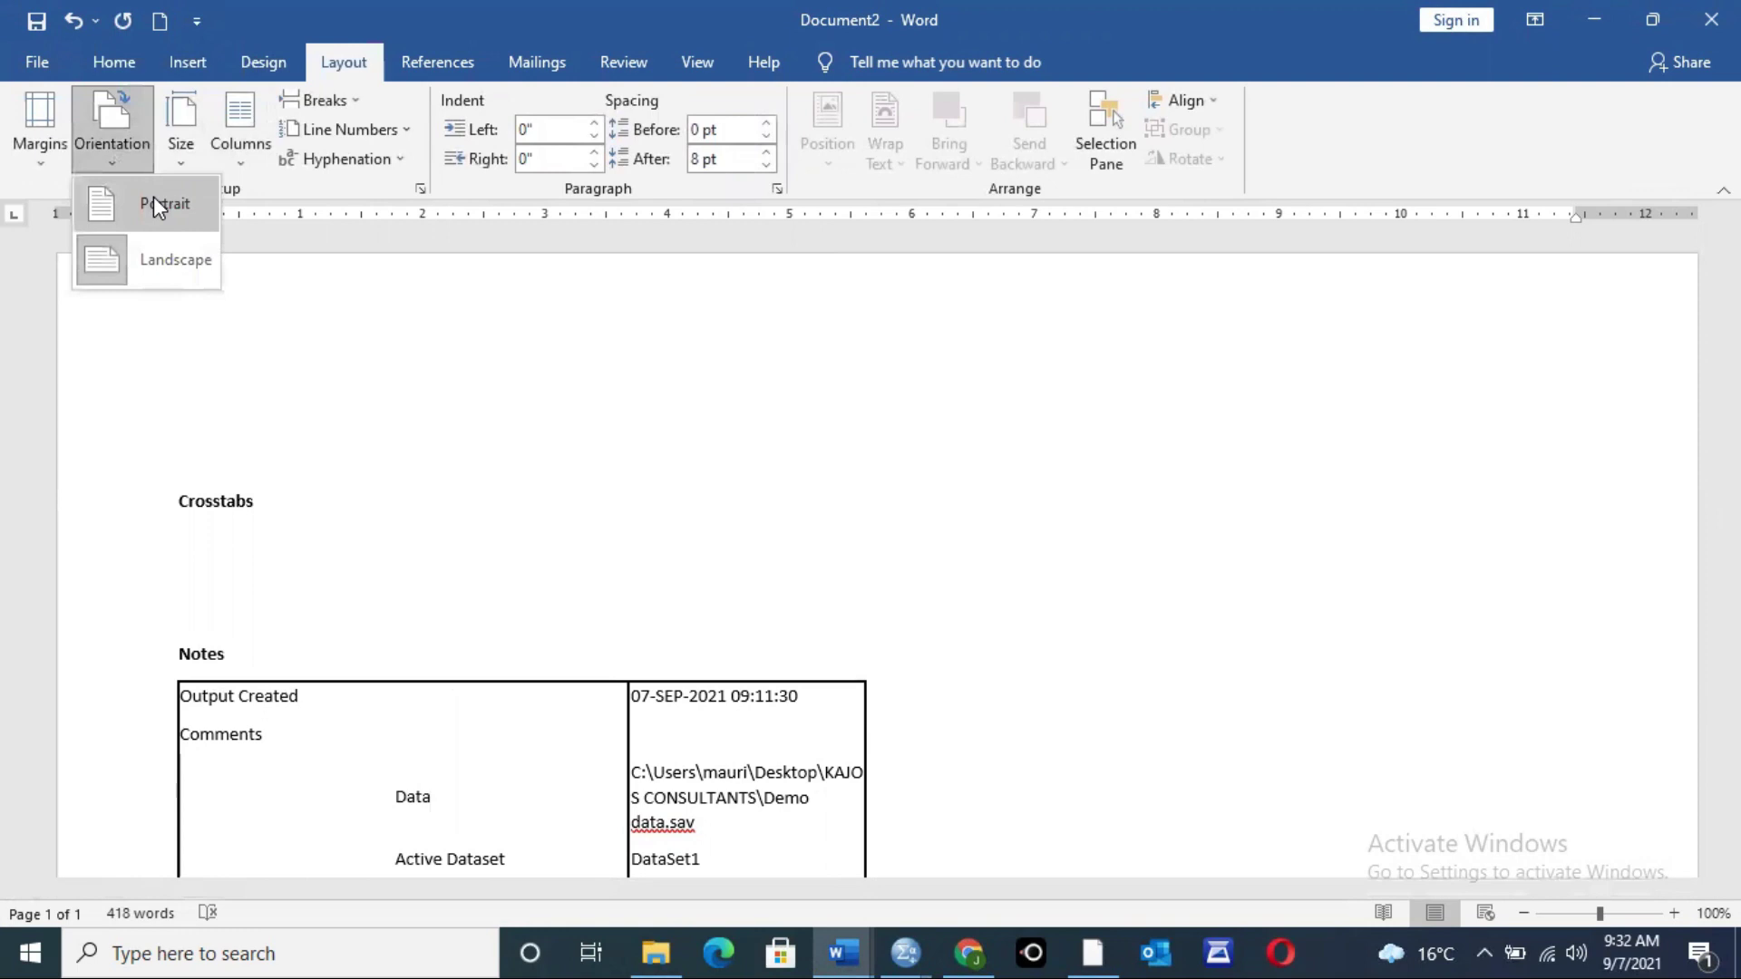
left_click(156, 203)
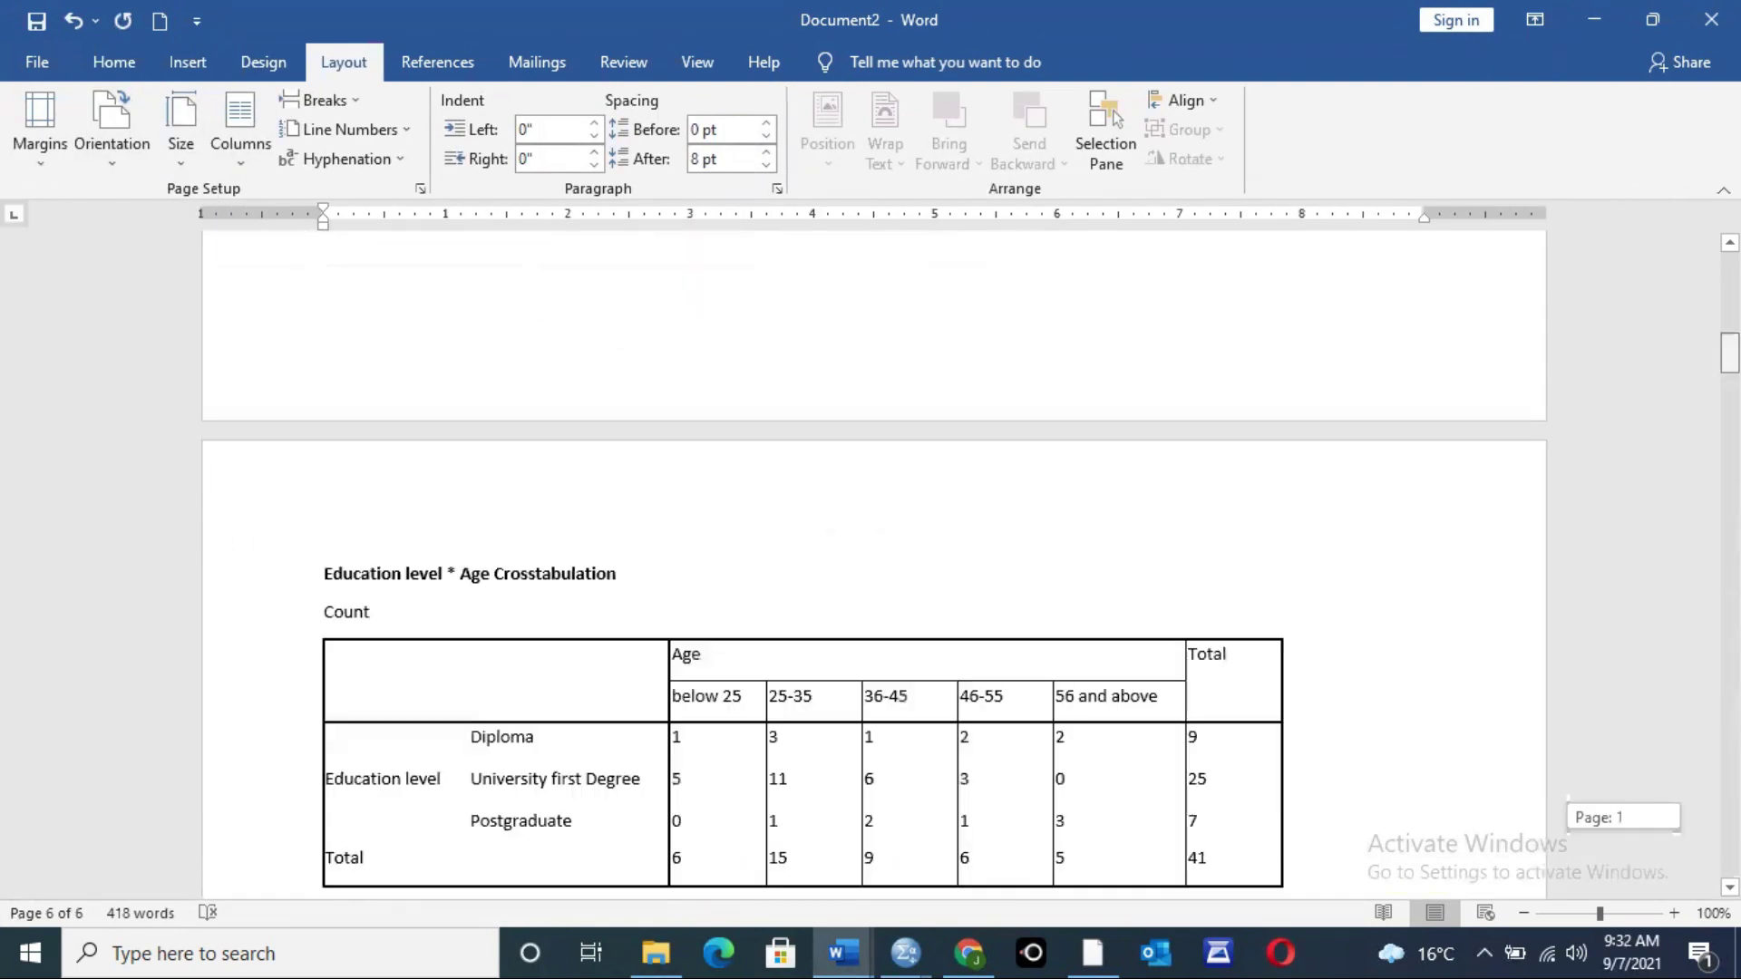
scroll(875, 562, "down", 15)
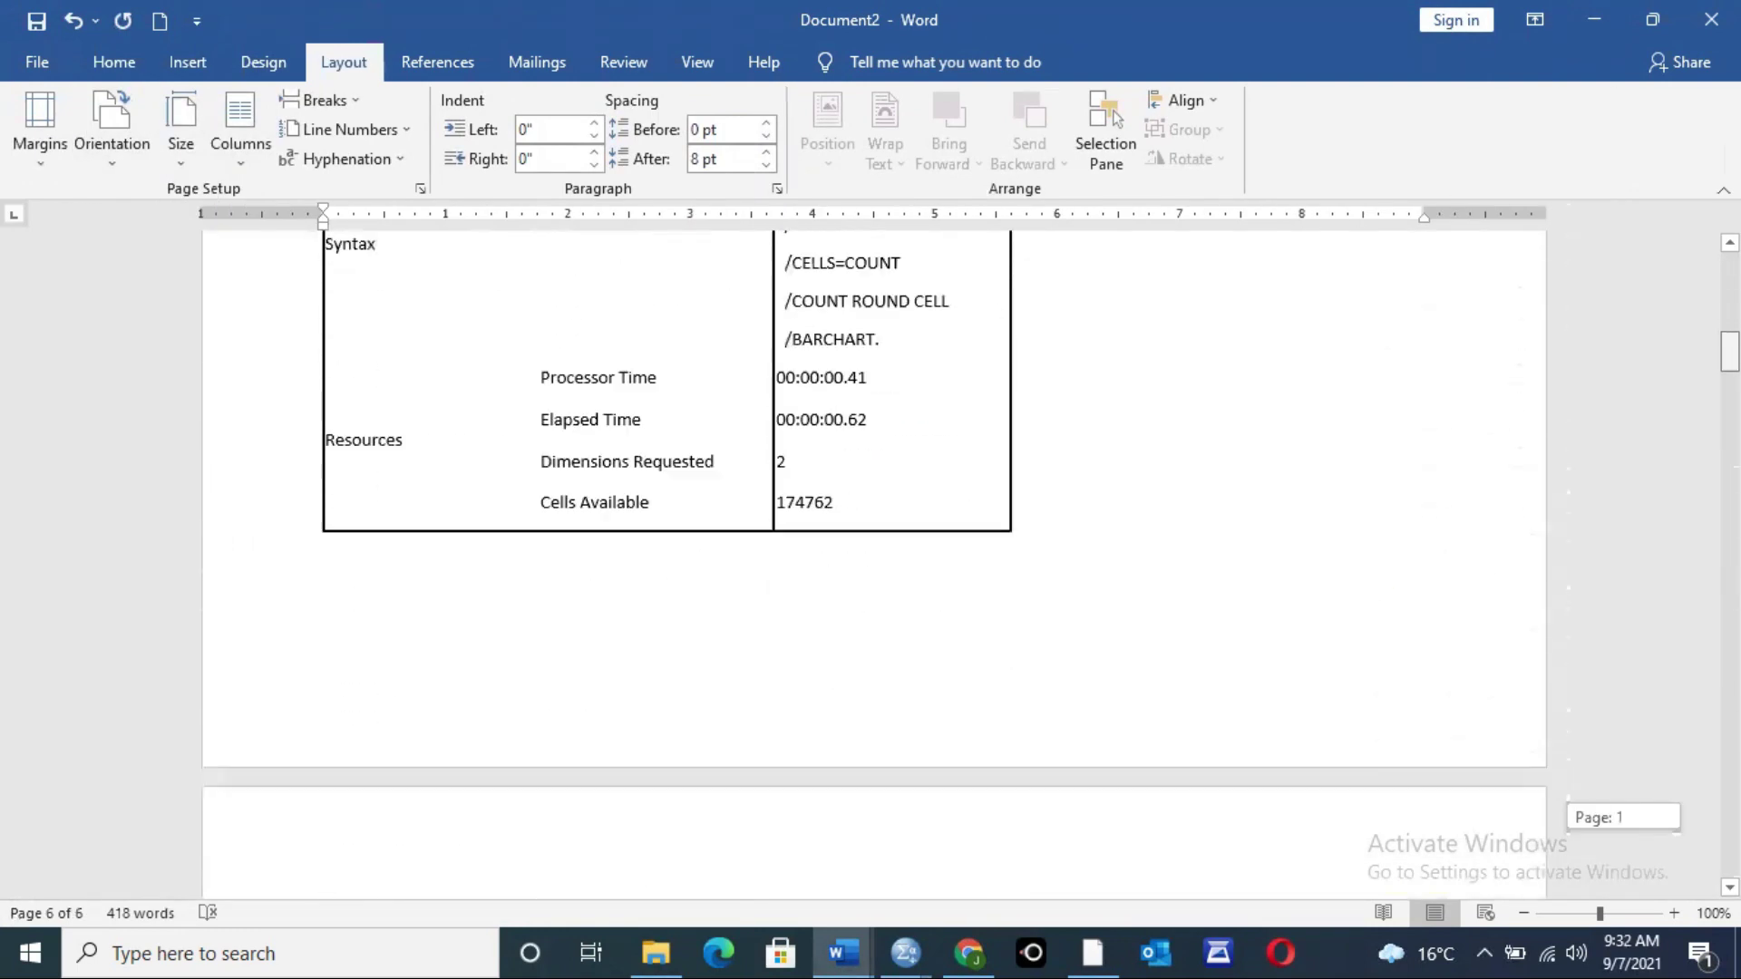
left_click_drag(1729, 373, 1730, 457)
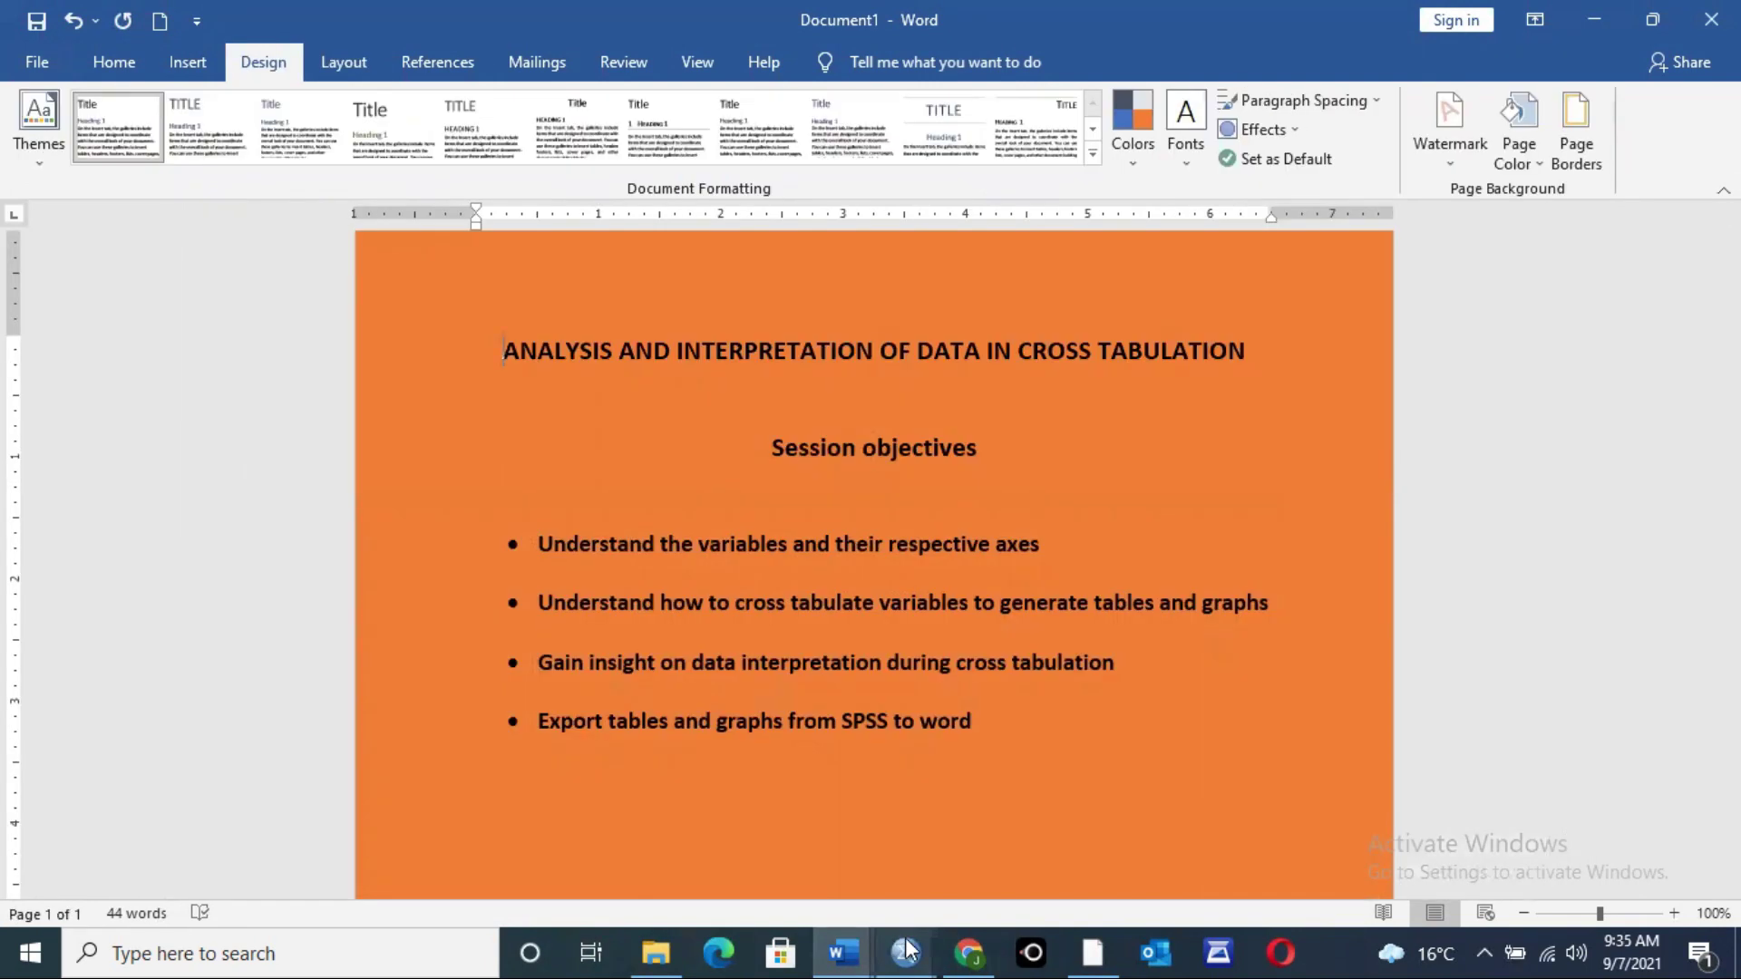
Step: Switch to the SPSS Statistics Viewer window holding the Output5 crosstabulation results
mouse_move(905, 952)
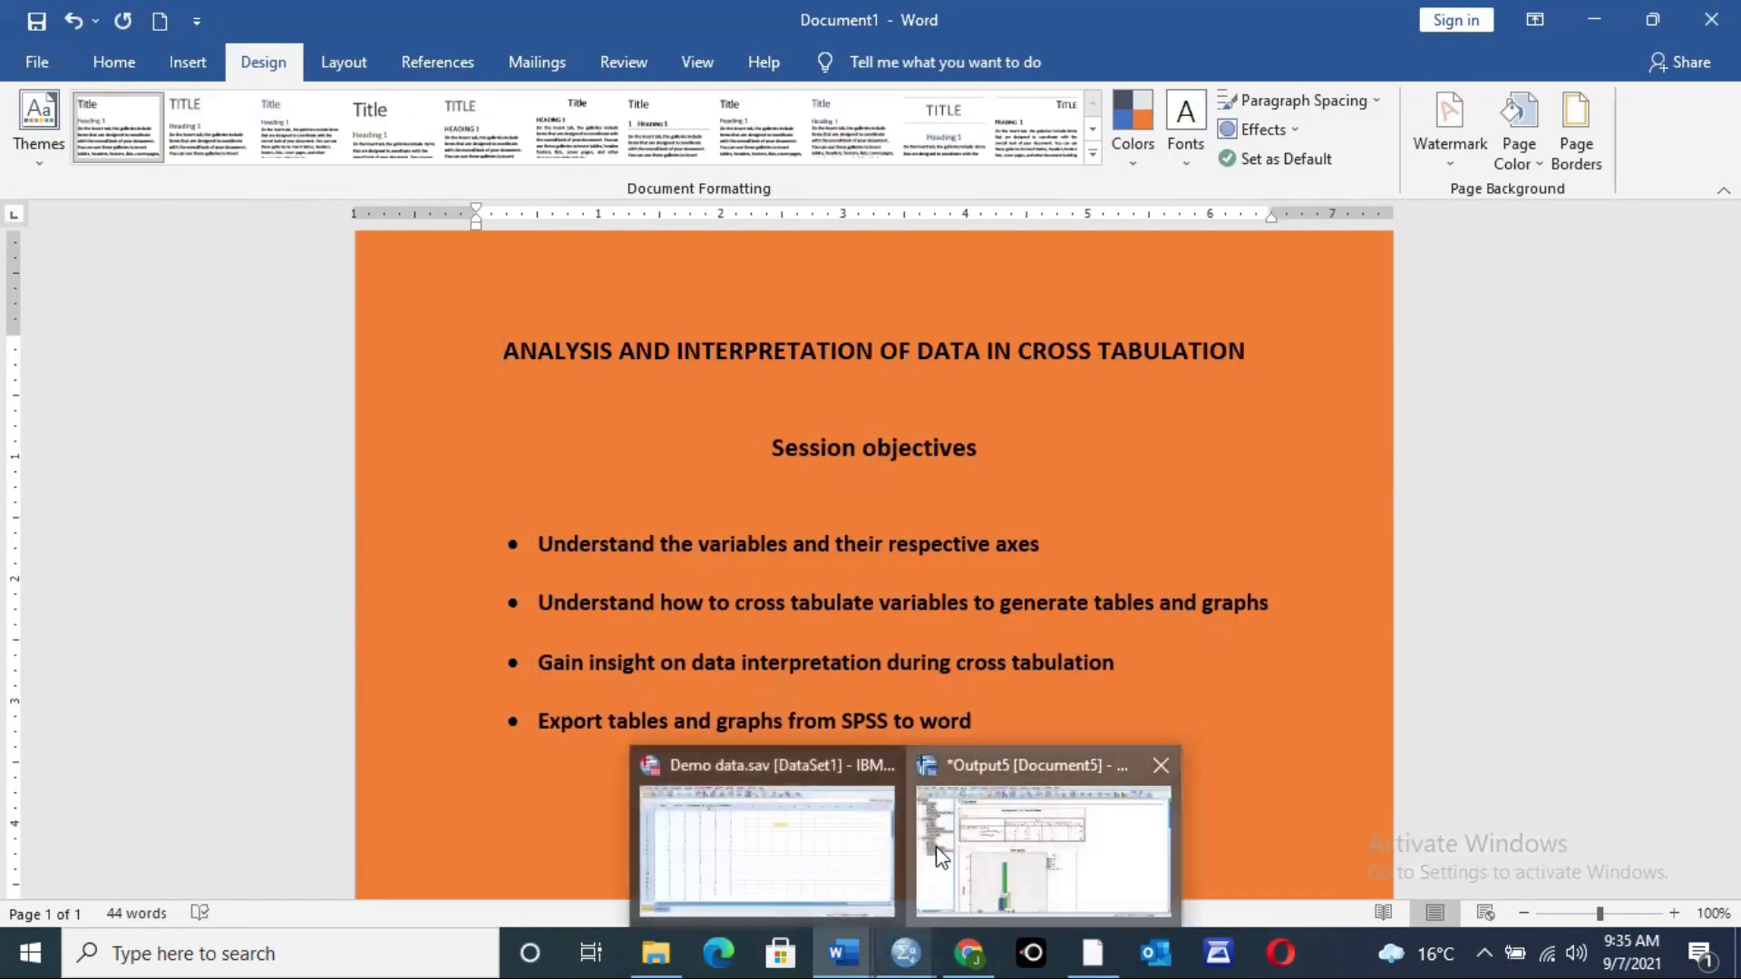
left_click(1001, 866)
left_click(1063, 131)
double_click(1063, 131)
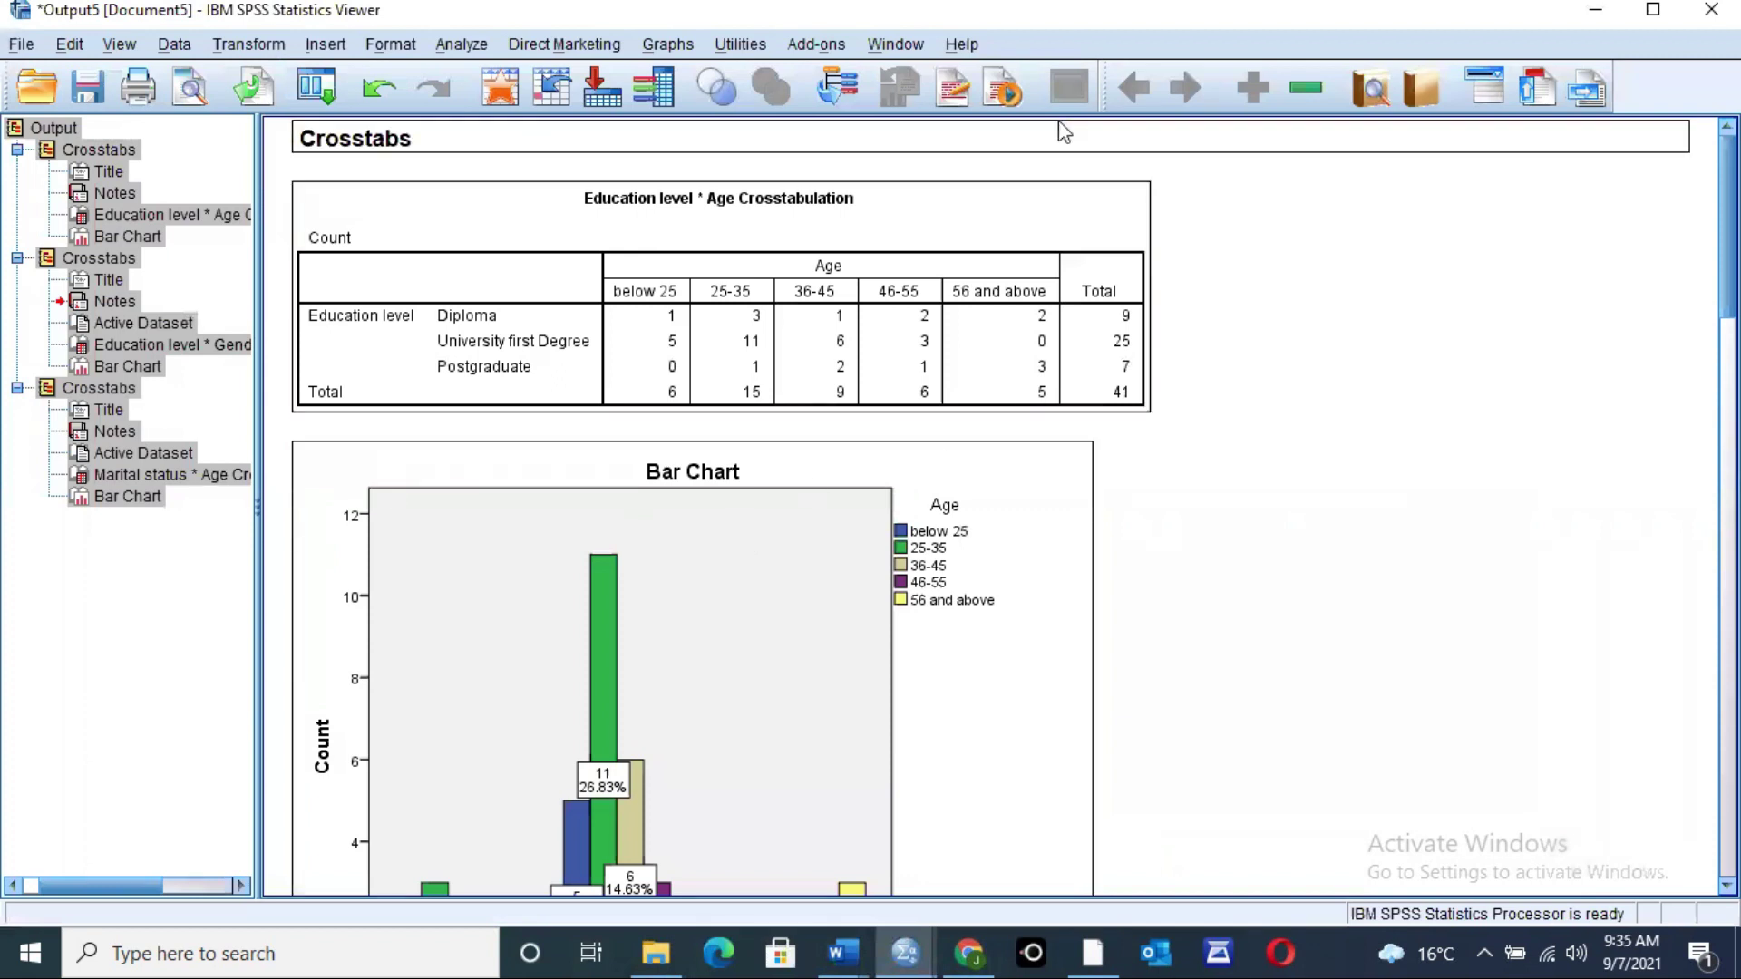